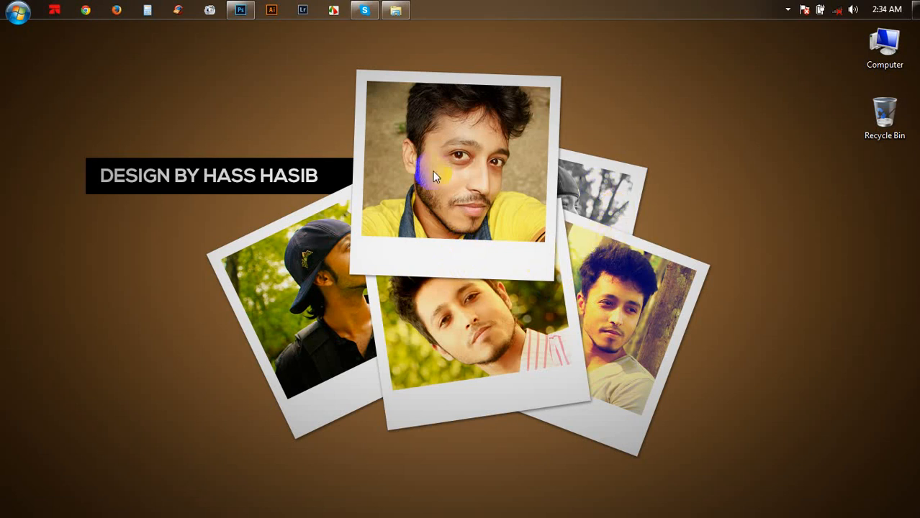
Switch to Photoshop and start a new document with its width set to 1366 pixels.
{"action": "left_click", "coordinate": [248, 13]}
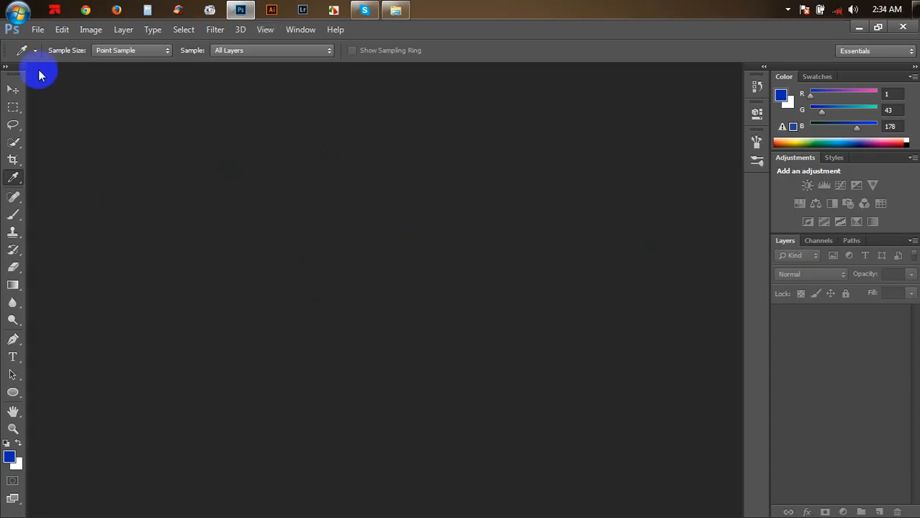
{"action": "left_click", "coordinate": [37, 29]}
{"action": "left_click", "coordinate": [44, 44]}
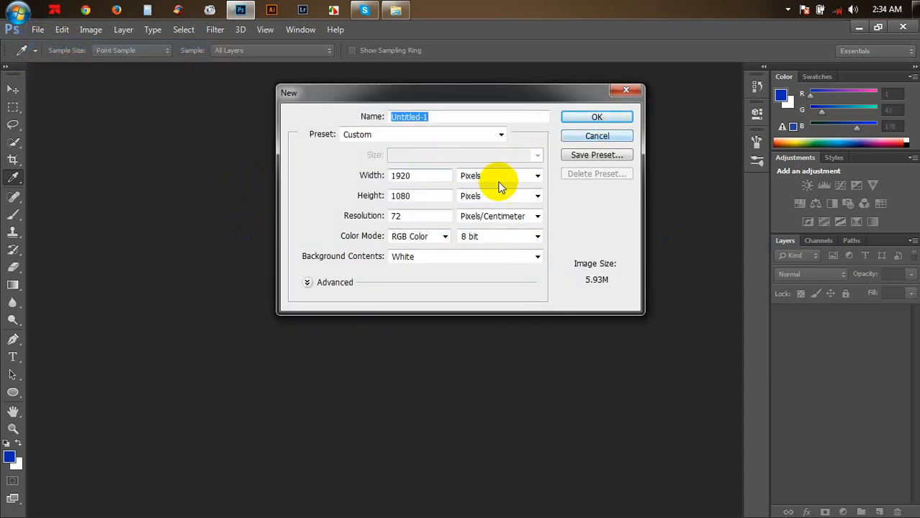
{"action": "left_click", "coordinate": [497, 180]}
{"action": "left_click", "coordinate": [486, 180]}
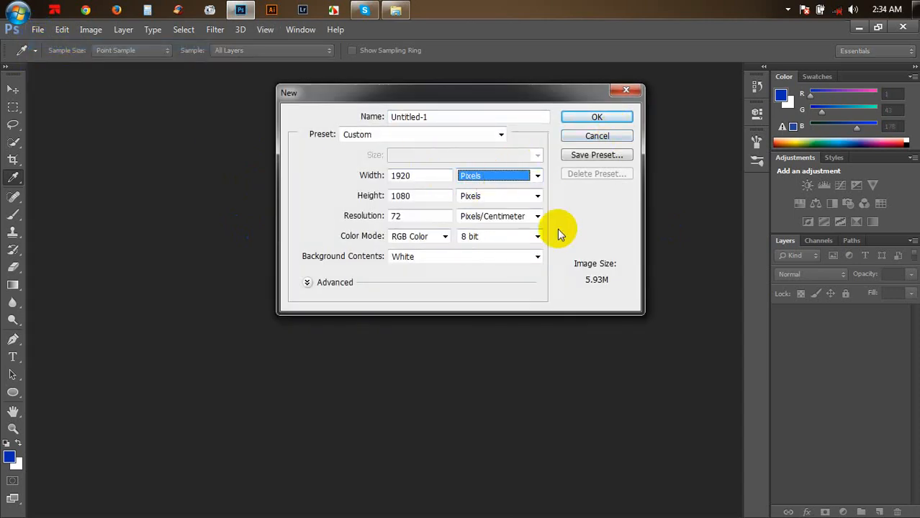
{"action": "double_click", "coordinate": [427, 179]}
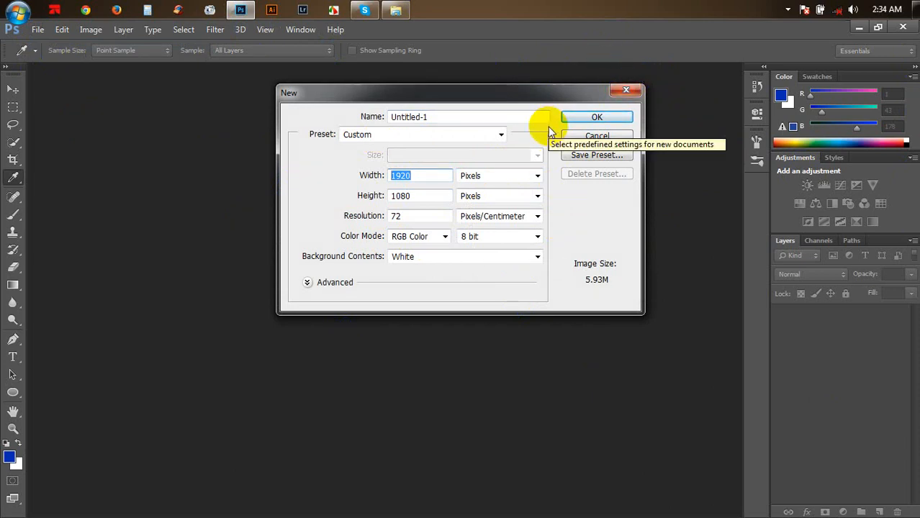
{"action": "type", "text": "1366"}
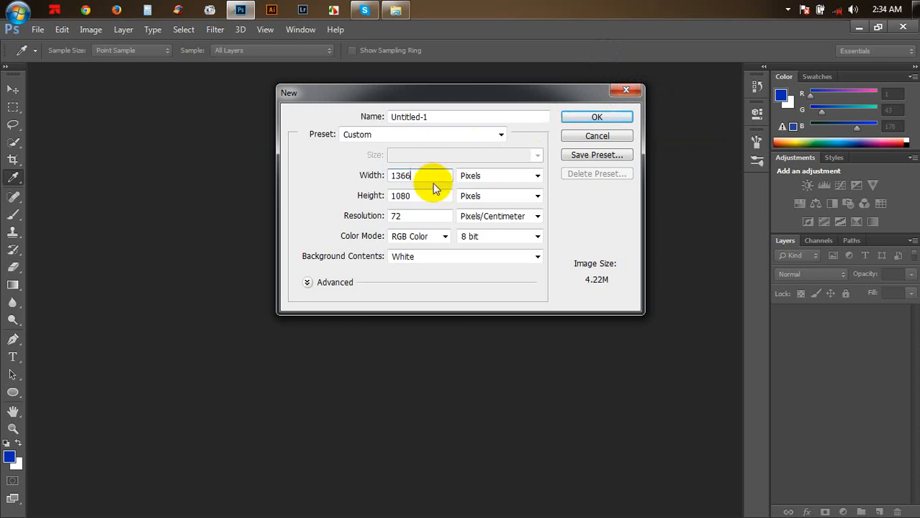
Set the new document's height to 768 pixels and create it at 72 pixels/centimeter with a white background.
{"action": "left_click", "coordinate": [367, 169]}
{"action": "left_click", "coordinate": [419, 198]}
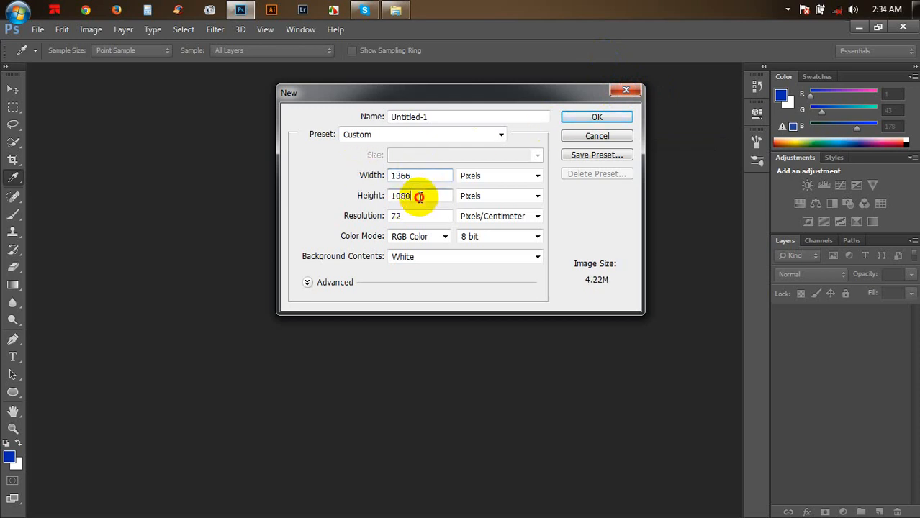
{"action": "left_click_drag", "start_coordinate": [419, 197], "coordinate": [289, 210]}
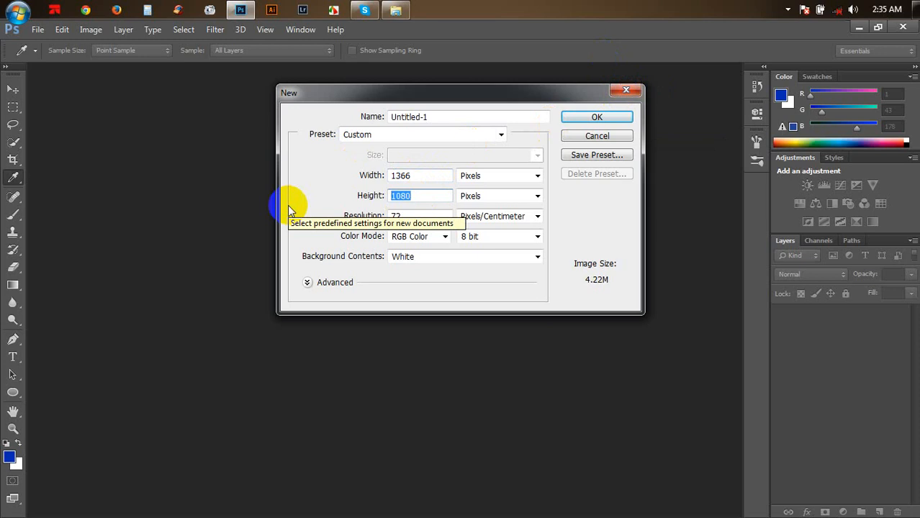
{"action": "type", "text": "768"}
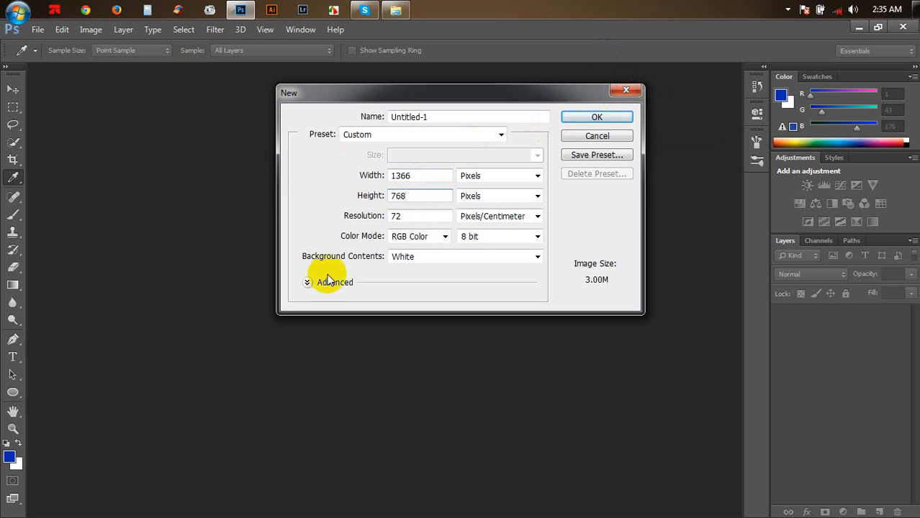
{"action": "double_click", "coordinate": [408, 217]}
{"action": "left_click_drag", "start_coordinate": [408, 217], "coordinate": [351, 209]}
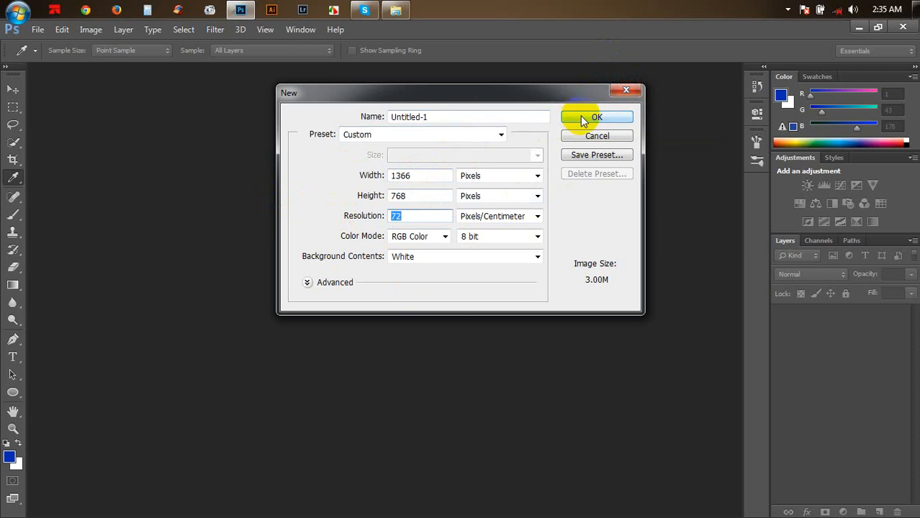
{"action": "left_click_drag", "start_coordinate": [426, 175], "coordinate": [324, 186]}
{"action": "left_click_drag", "start_coordinate": [411, 196], "coordinate": [357, 199]}
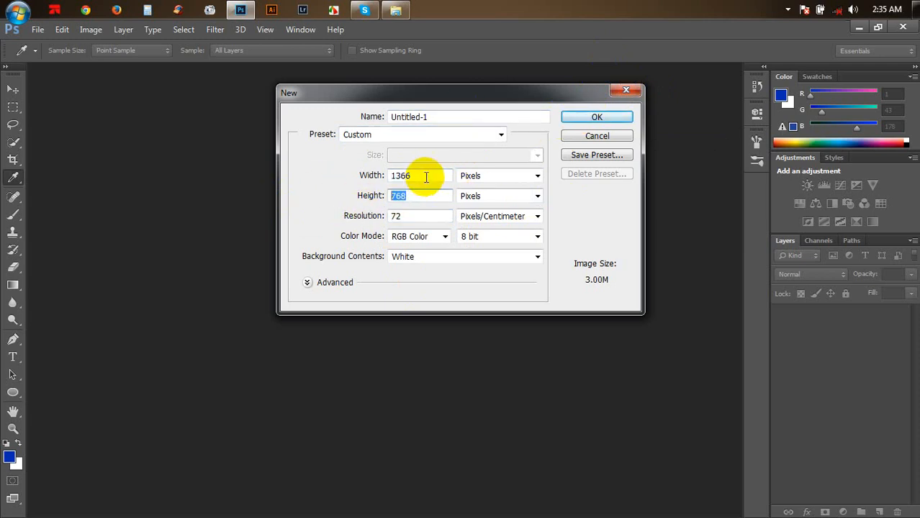
{"action": "double_click", "coordinate": [426, 177]}
{"action": "left_click", "coordinate": [585, 120]}
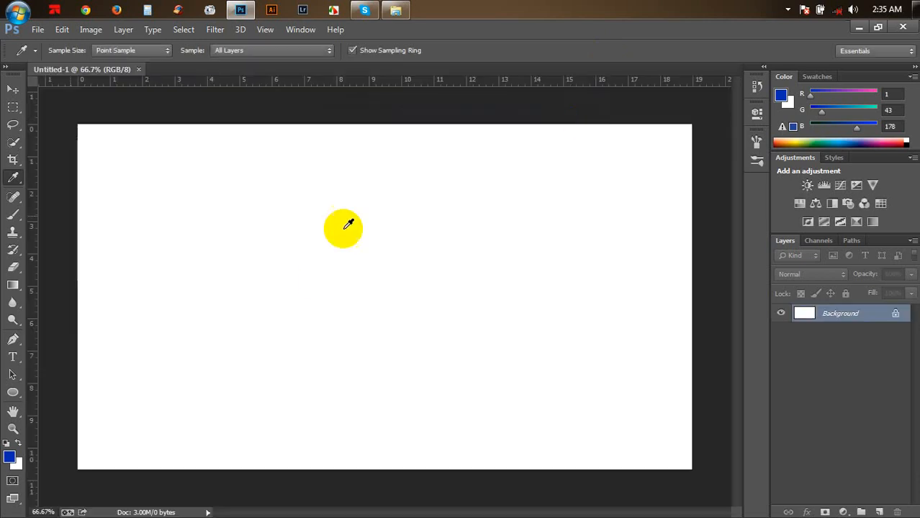
Reset the colours to the defaults, with black as the foreground and white as the background.
{"action": "left_click", "coordinate": [13, 89]}
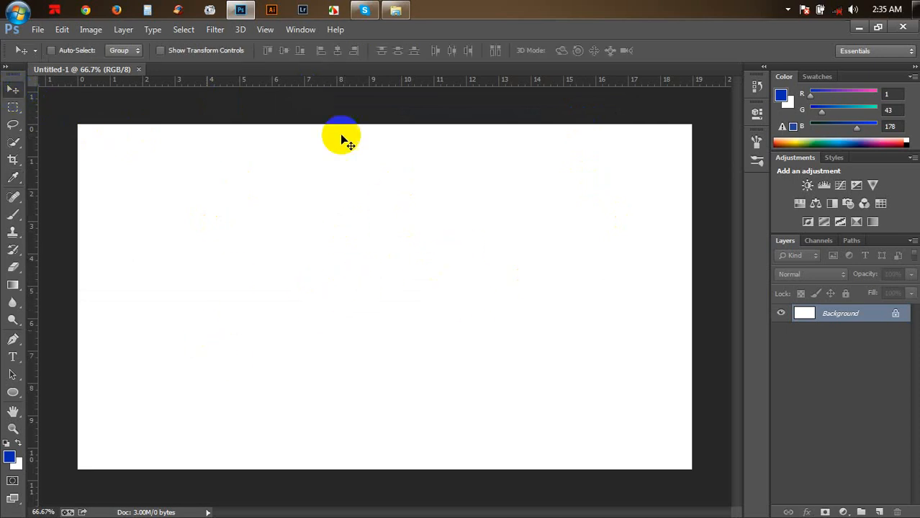
{"action": "left_click", "coordinate": [7, 443]}
{"action": "left_click", "coordinate": [17, 443]}
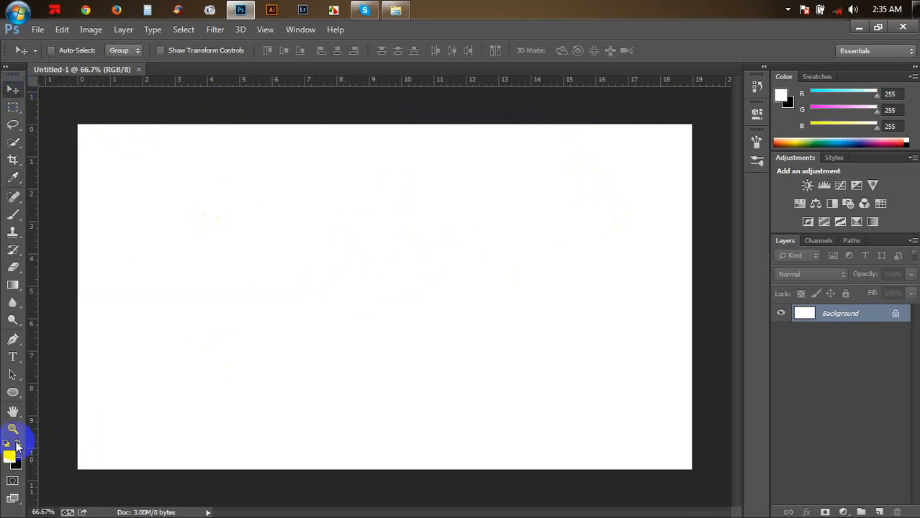
{"action": "left_click", "coordinate": [17, 444]}
Fill the Background layer with the black foreground colour and refill it with the white background colour.
{"action": "key", "text": "alt+BackSpace"}
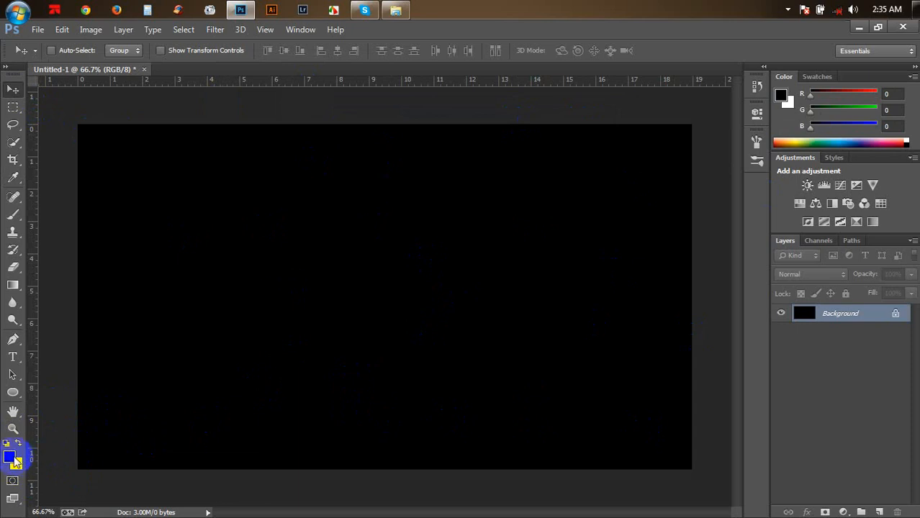
{"action": "key", "text": "ctrl+BackSpace"}
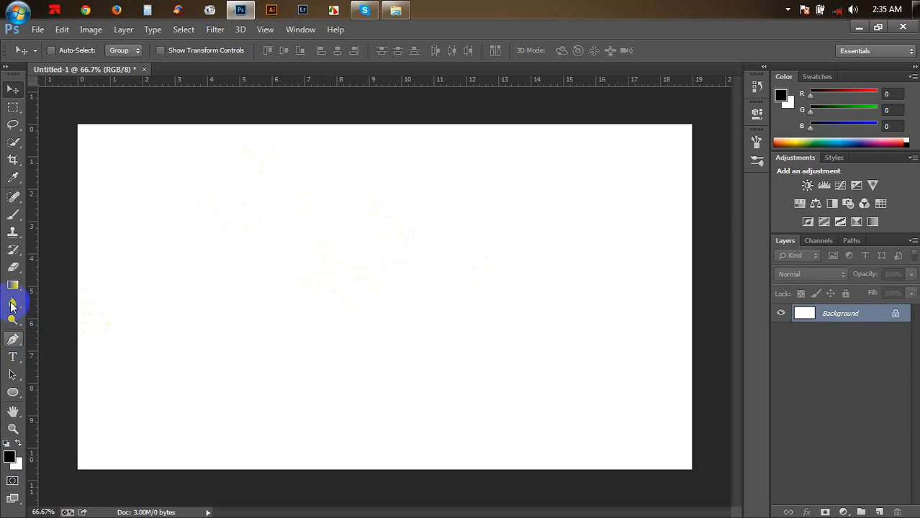
{"action": "left_click", "coordinate": [10, 456]}
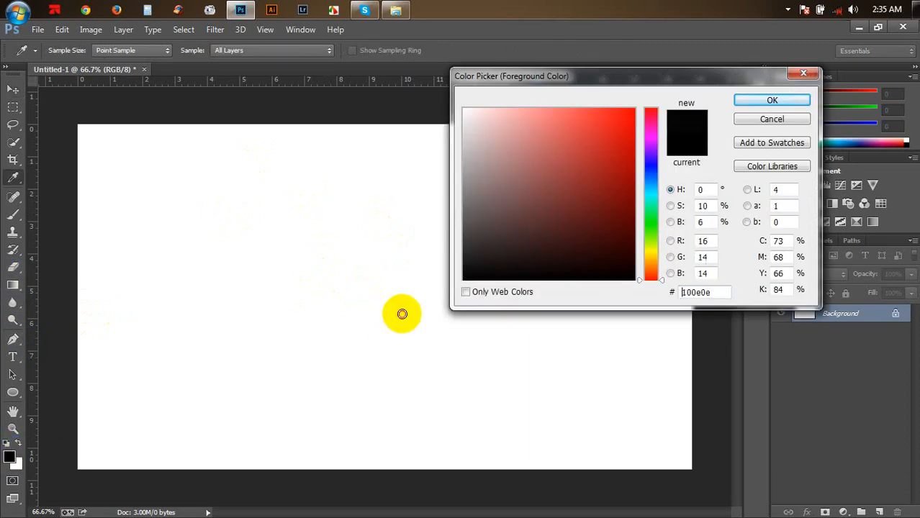
{"action": "left_click", "coordinate": [773, 100]}
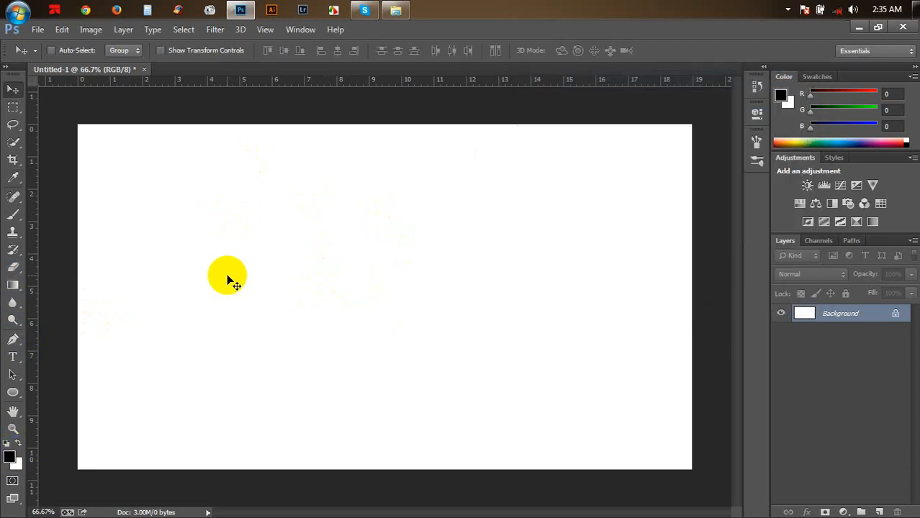
Fill the white canvas with the black foreground colour using the Paint Bucket tool.
{"action": "left_click_drag", "start_coordinate": [14, 285], "coordinate": [39, 283]}
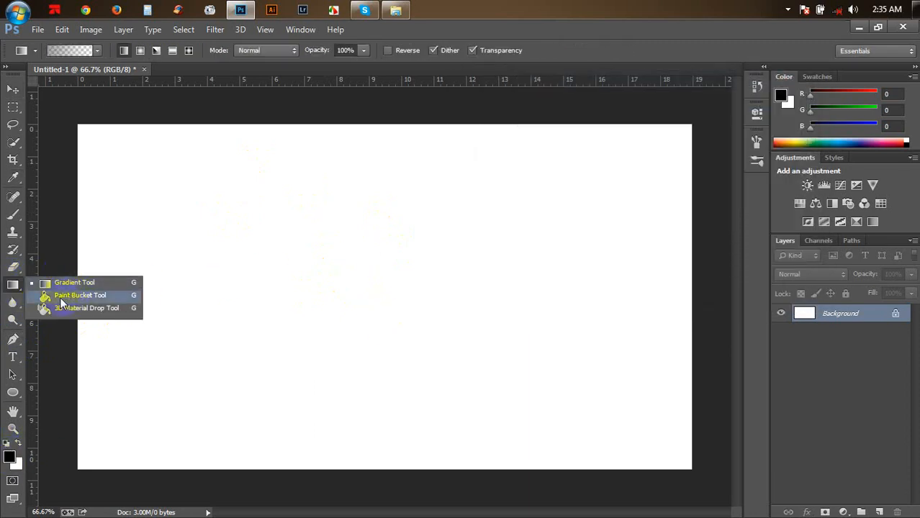
{"action": "left_click", "coordinate": [59, 301]}
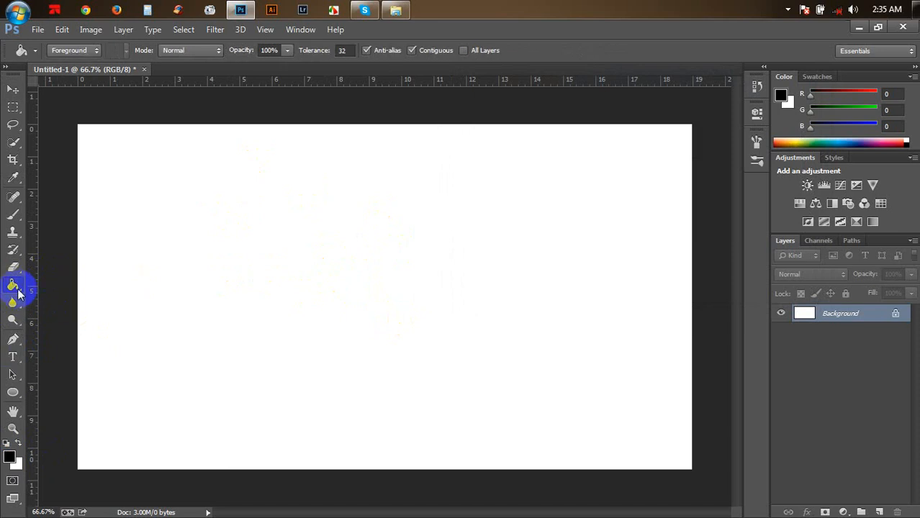
{"action": "left_click_drag", "start_coordinate": [16, 286], "coordinate": [19, 288]}
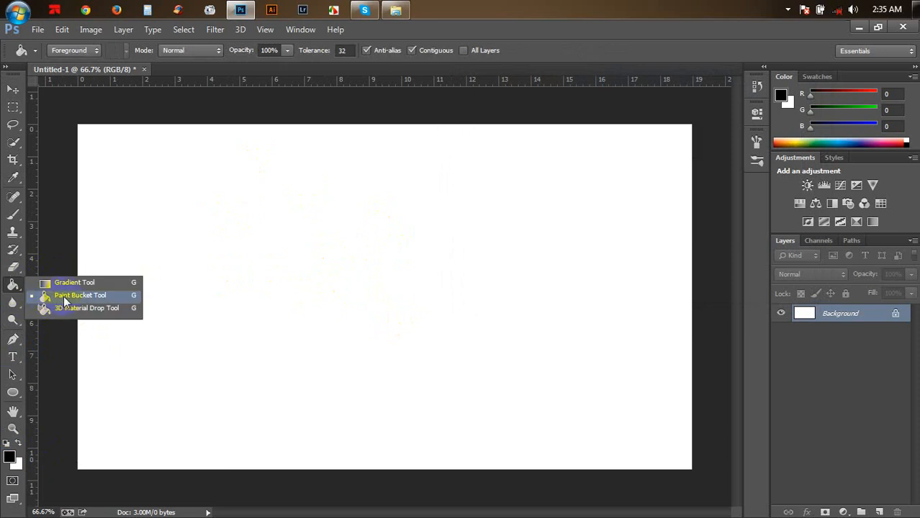
{"action": "left_click", "coordinate": [65, 300]}
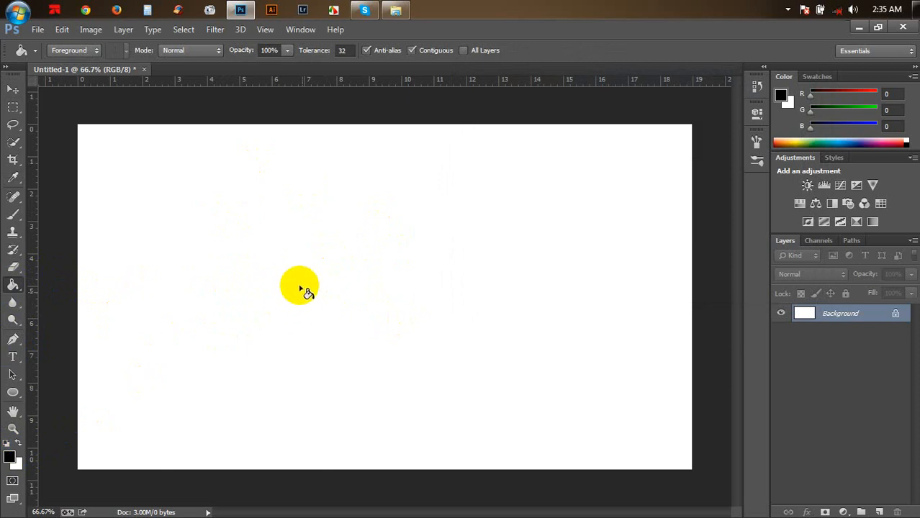
{"action": "left_click", "coordinate": [308, 263]}
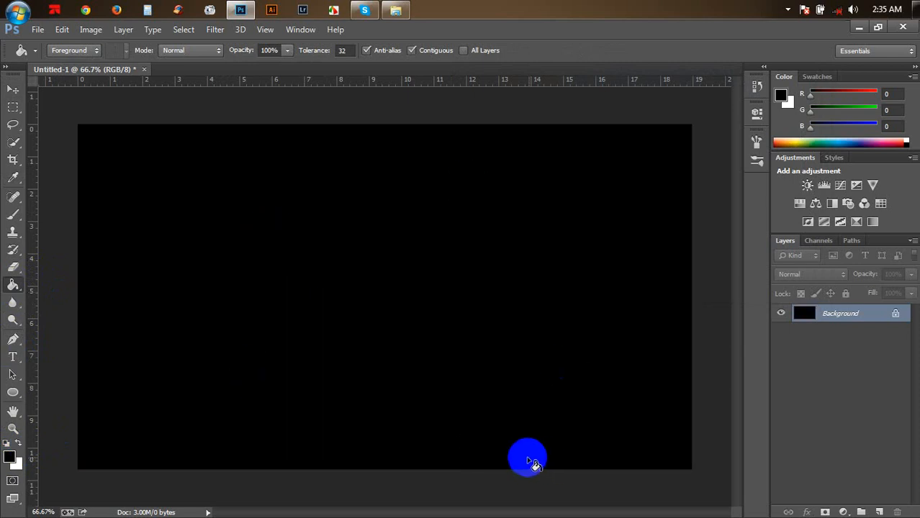
{"action": "left_click", "coordinate": [12, 89]}
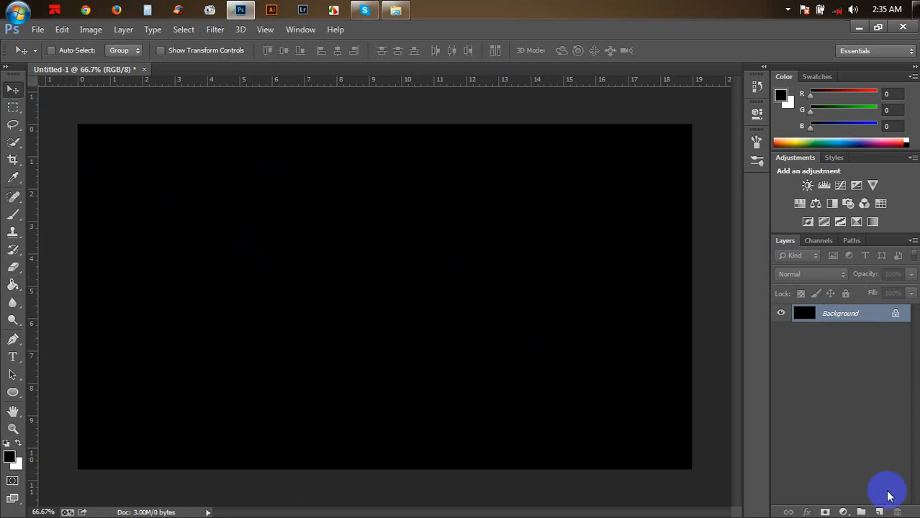
Add a new empty layer above the Background and activate the Brush tool.
{"action": "left_click", "coordinate": [881, 510]}
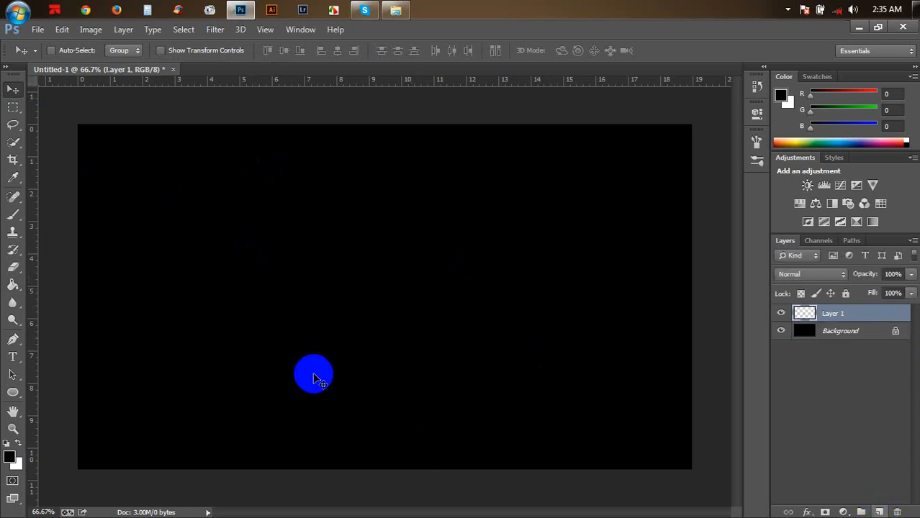
{"action": "left_click", "coordinate": [13, 214]}
{"action": "left_click", "coordinate": [58, 215]}
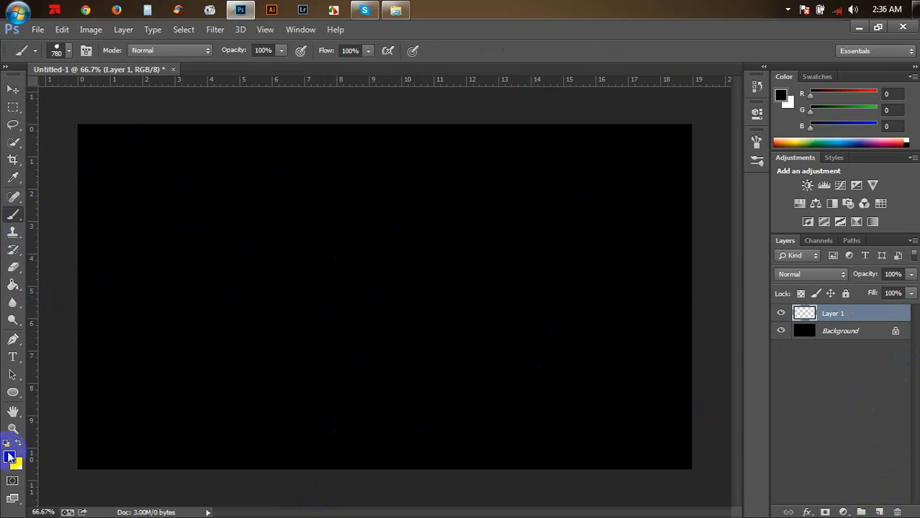
Set the foreground colour to blue #0808d0.
{"action": "left_click", "coordinate": [8, 457]}
{"action": "left_click", "coordinate": [651, 171]}
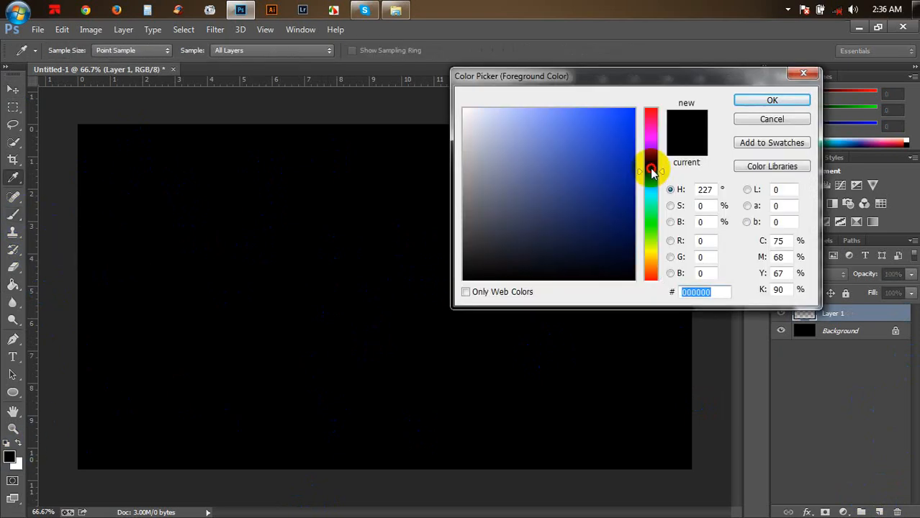
{"action": "left_click_drag", "start_coordinate": [652, 171], "coordinate": [651, 164]}
{"action": "left_click_drag", "start_coordinate": [621, 138], "coordinate": [625, 140]}
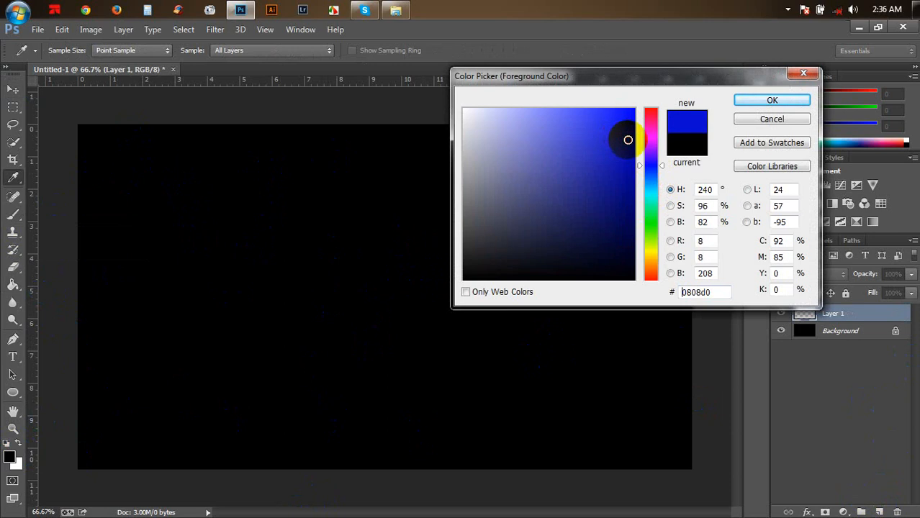
{"action": "left_click", "coordinate": [762, 100]}
Choose the Soft Round Pressure Opacity brush at 780 px with 0% hardness.
{"action": "key", "text": "b"}
{"action": "right_click", "coordinate": [431, 262]}
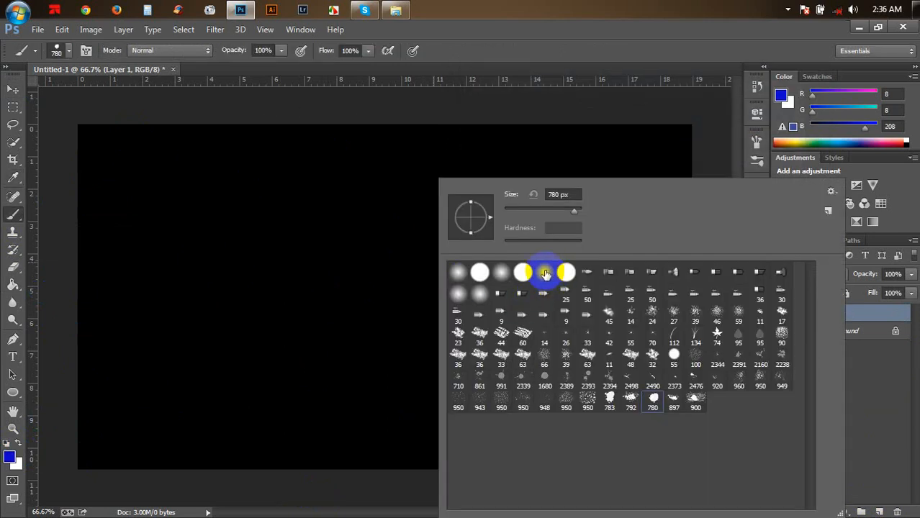
{"action": "left_click", "coordinate": [545, 273]}
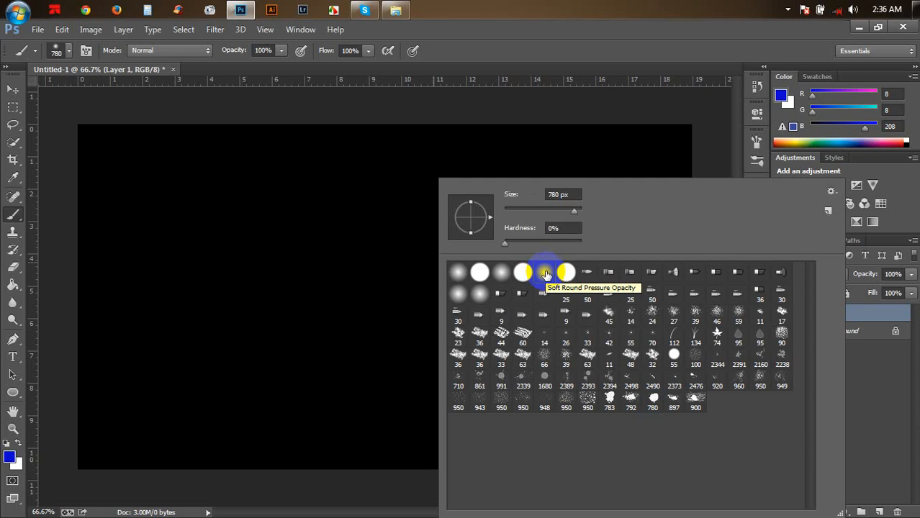
{"action": "left_click", "coordinate": [477, 51]}
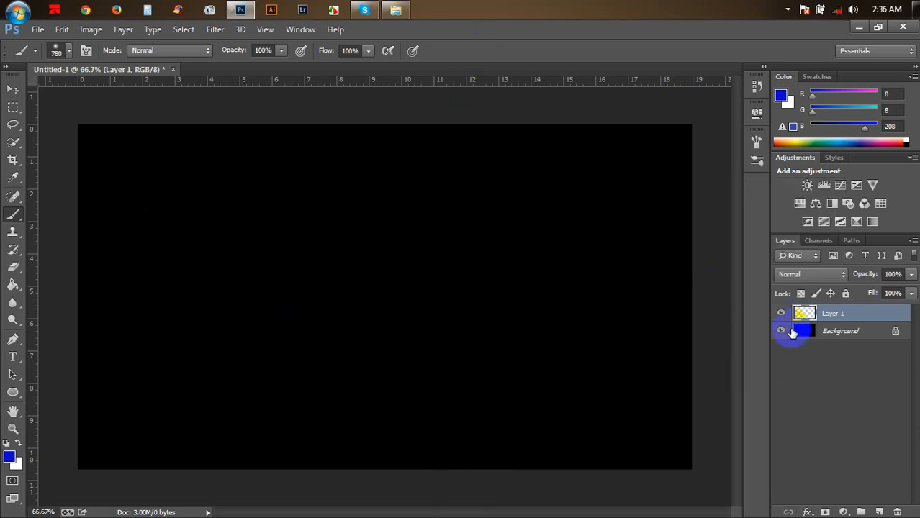
Replace the empty layer with a fresh one and paint a single blue dab on the left half of the canvas.
{"action": "left_click", "coordinate": [896, 511]}
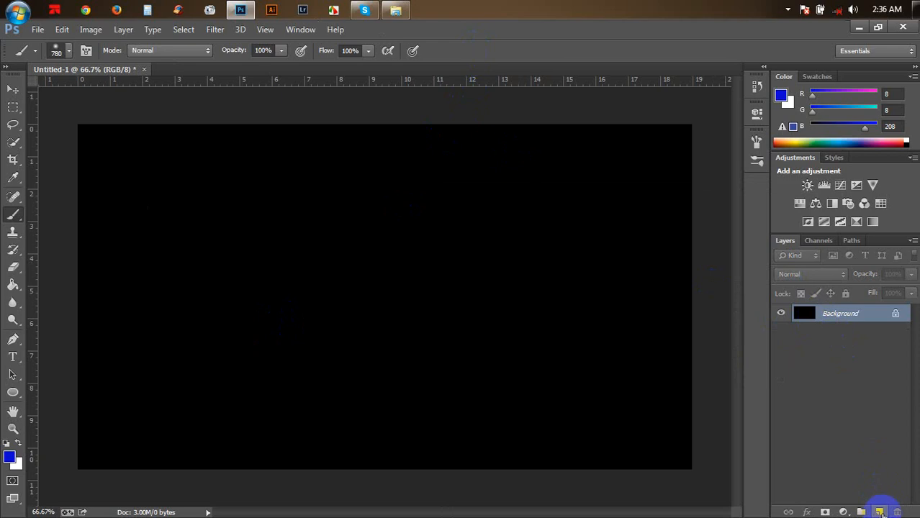
{"action": "left_click", "coordinate": [879, 511]}
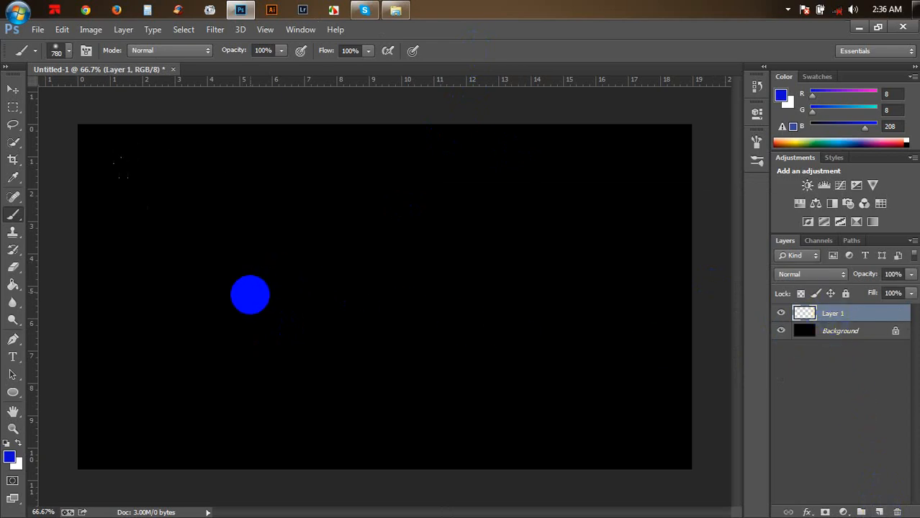
{"action": "left_click", "coordinate": [250, 294]}
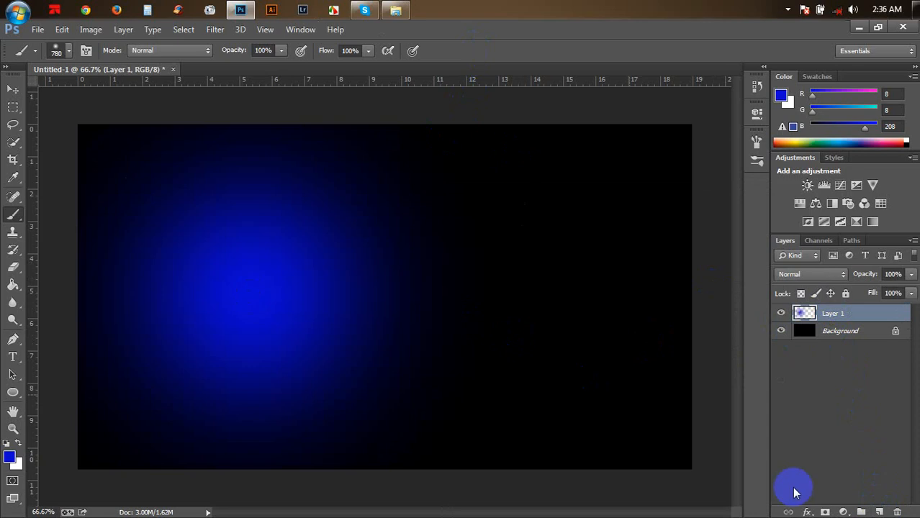
Free-transform the blue glow to about 172% height, widen it slightly and position it on the left half of the canvas.
{"action": "left_click", "coordinate": [13, 89]}
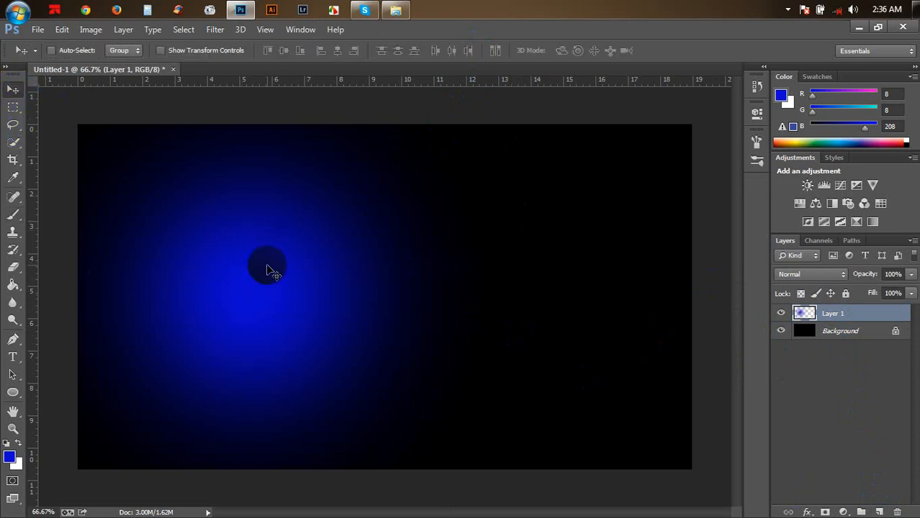
{"action": "key", "text": "ctrl+t"}
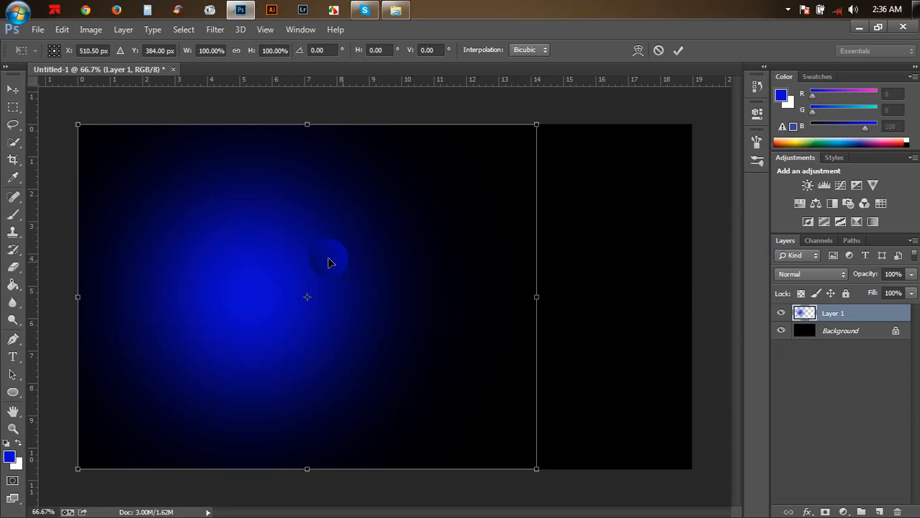
{"action": "left_click", "coordinate": [659, 52]}
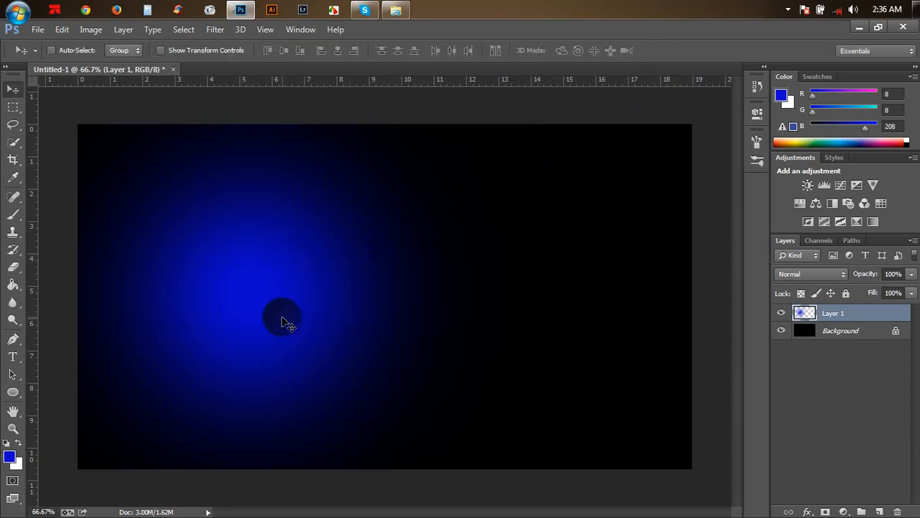
{"action": "key", "text": "ctrl+t"}
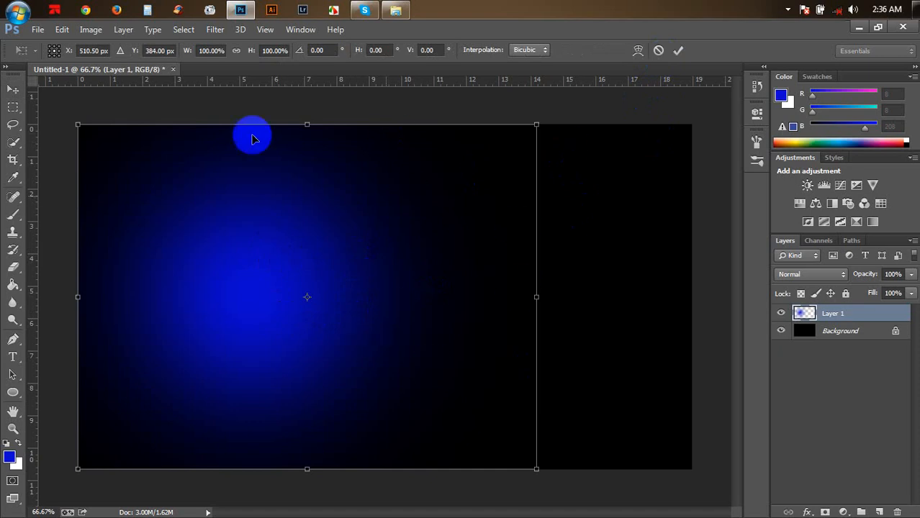
{"action": "left_click_drag", "start_coordinate": [308, 124], "coordinate": [310, 3]}
{"action": "left_click_drag", "start_coordinate": [359, 263], "coordinate": [357, 265]}
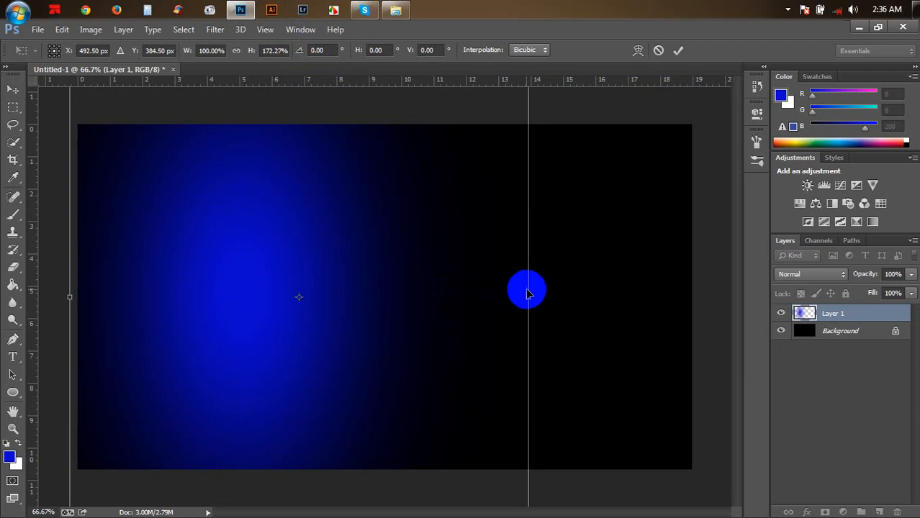
{"action": "left_click_drag", "start_coordinate": [528, 297], "coordinate": [560, 294]}
{"action": "left_click_drag", "start_coordinate": [413, 317], "coordinate": [409, 317]}
{"action": "key", "text": "Return"}
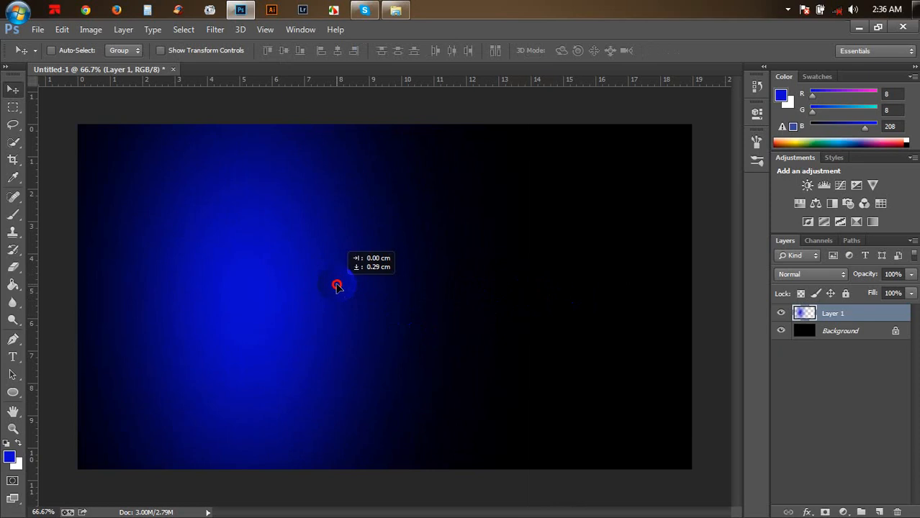
{"action": "left_click_drag", "start_coordinate": [337, 287], "coordinate": [338, 287]}
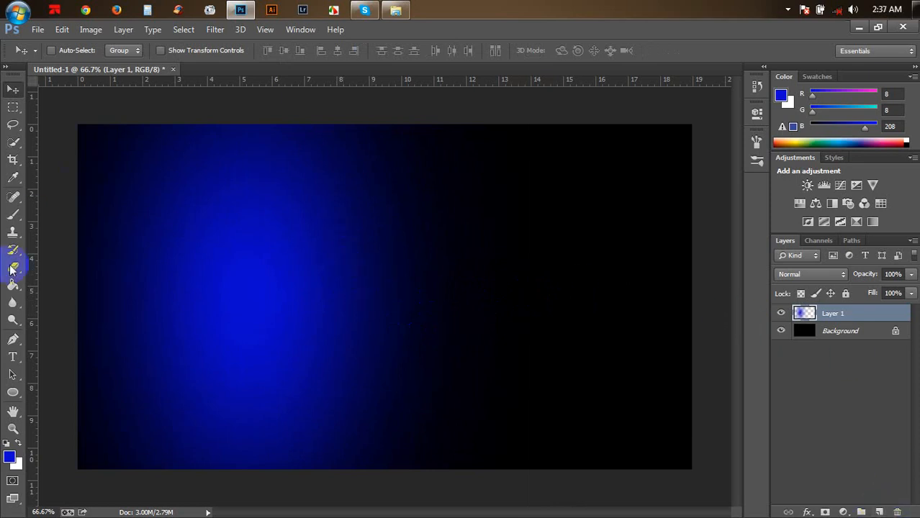
Make white the foreground colour and draw a horizontal paragraph text box over the blue glow, extending below the canvas.
{"action": "left_click", "coordinate": [18, 445]}
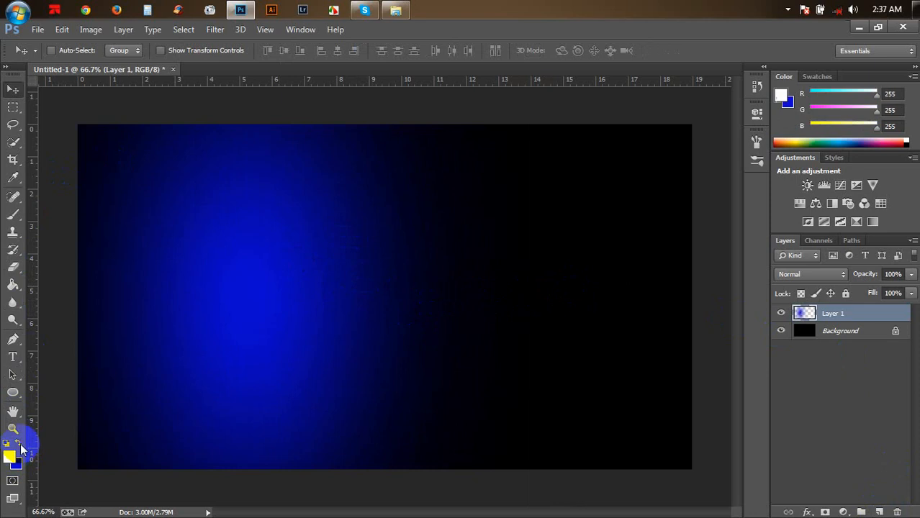
{"action": "left_click", "coordinate": [13, 360]}
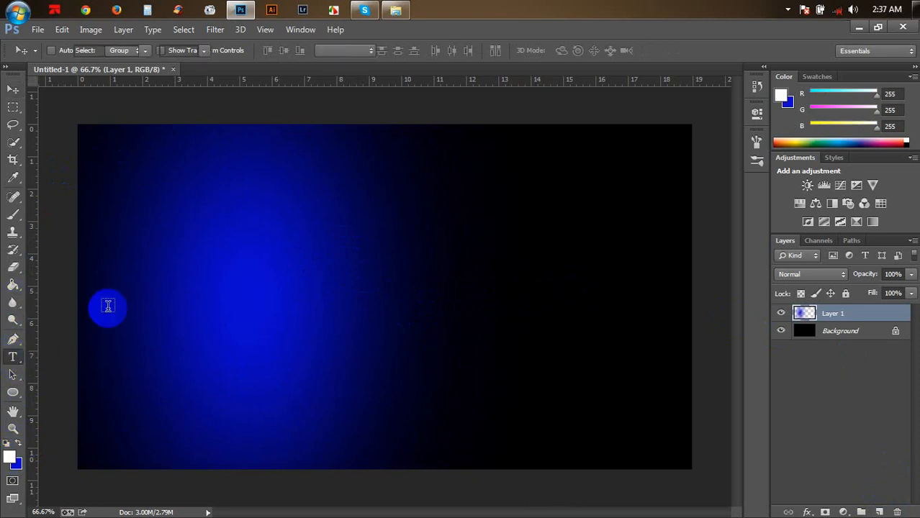
{"action": "left_click", "coordinate": [126, 158]}
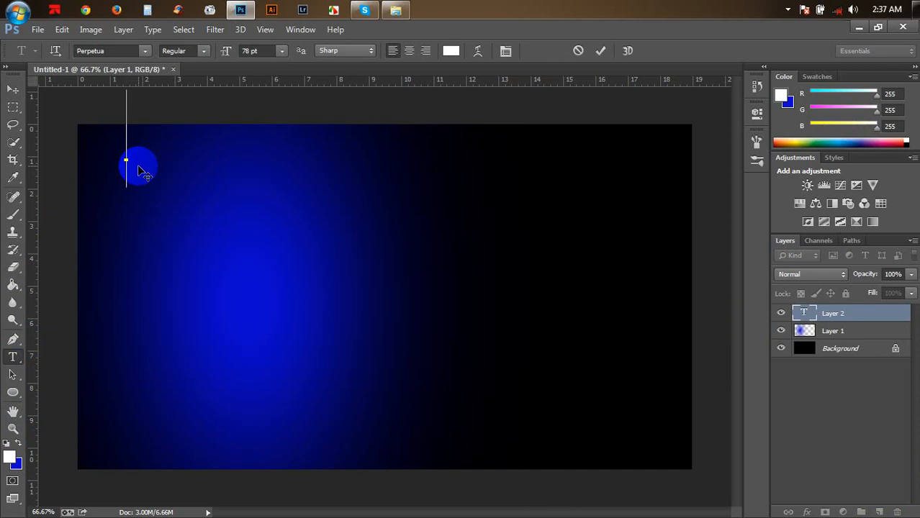
{"action": "left_click", "coordinate": [580, 49]}
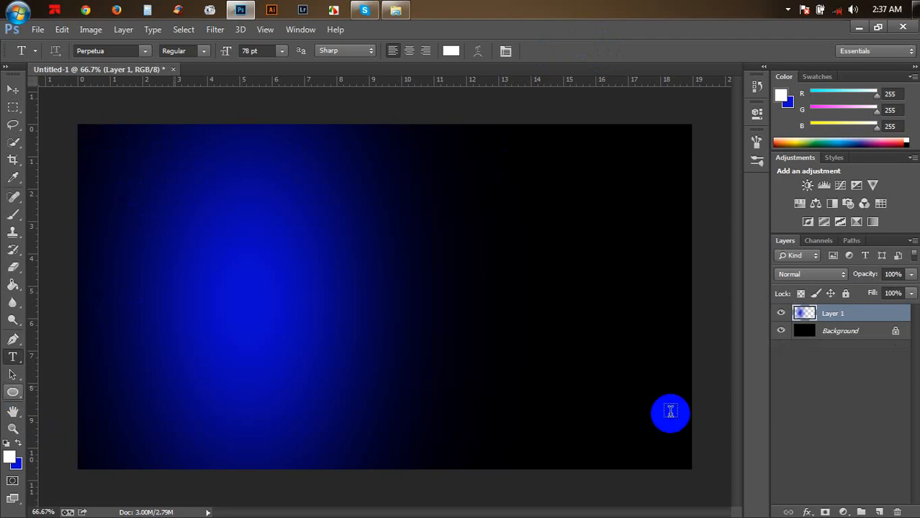
{"action": "right_click", "coordinate": [29, 357]}
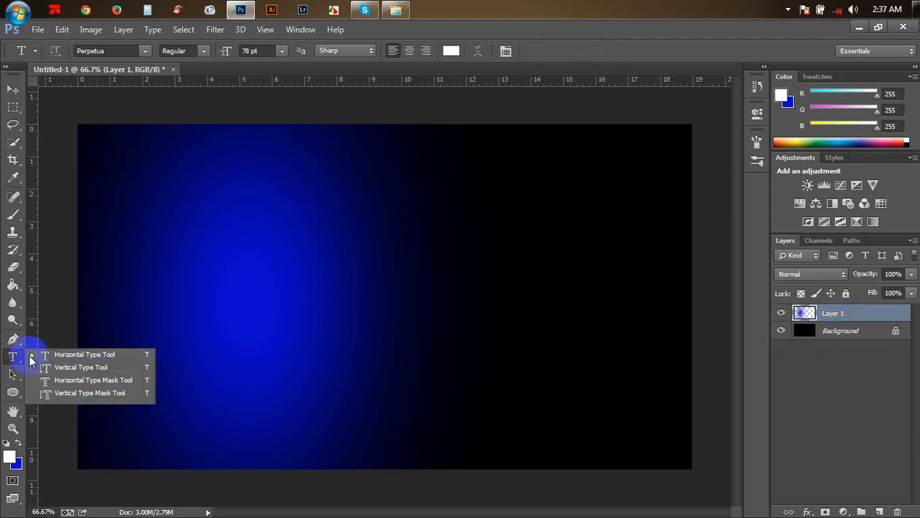
{"action": "left_click", "coordinate": [83, 358]}
{"action": "left_click_drag", "start_coordinate": [108, 144], "coordinate": [386, 503]}
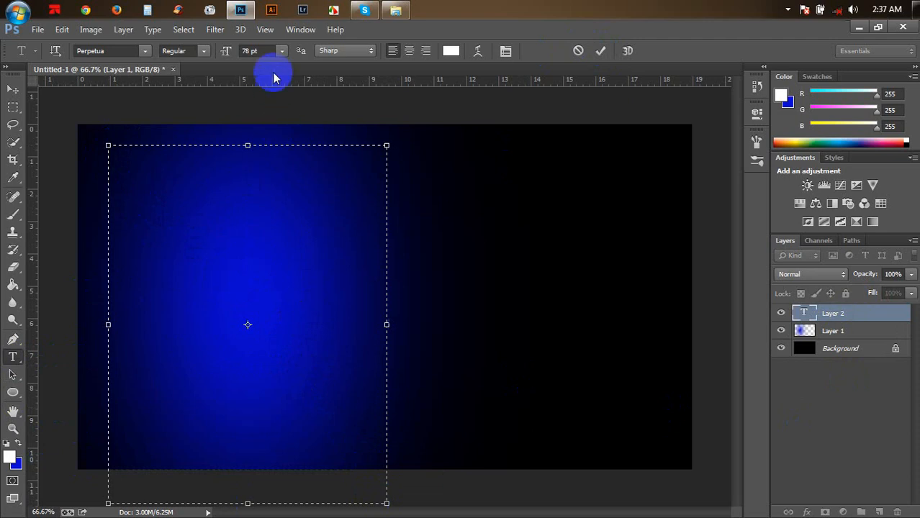
Set the text size for the empty text box to 18 pt.
{"action": "left_click", "coordinate": [281, 50]}
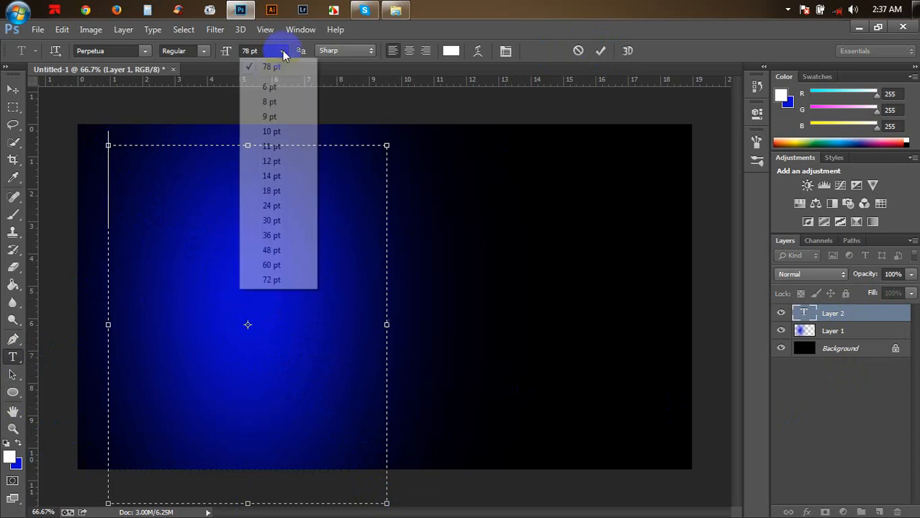
{"action": "left_click", "coordinate": [272, 205]}
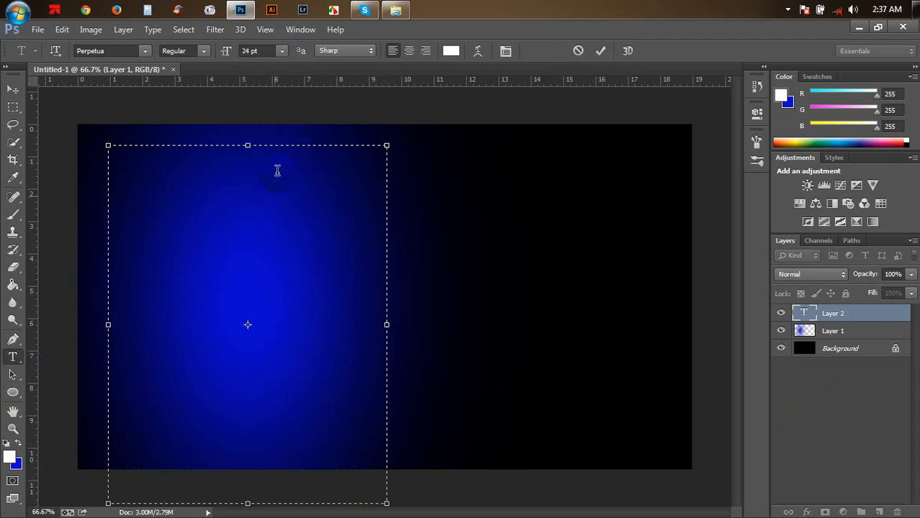
{"action": "left_click", "coordinate": [282, 51]}
{"action": "left_click", "coordinate": [275, 191]}
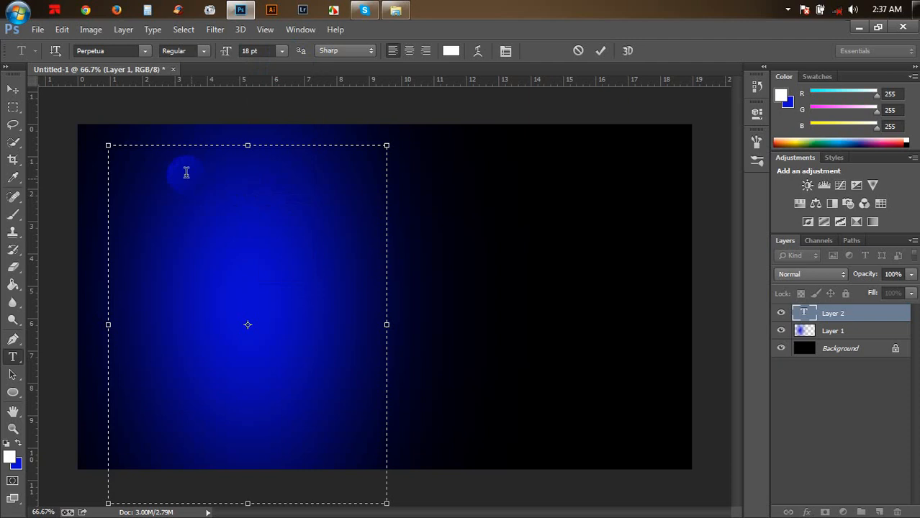
Switch to Windows Explorer and open the My wordpress Massage text file in the Odesk Cover Latter folder on drive G.
{"action": "left_click", "coordinate": [395, 9]}
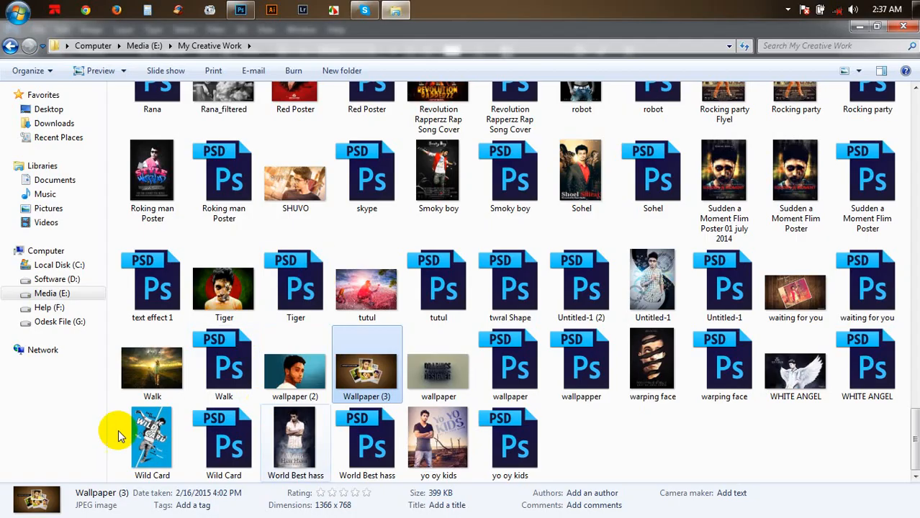
{"action": "left_click", "coordinate": [45, 308]}
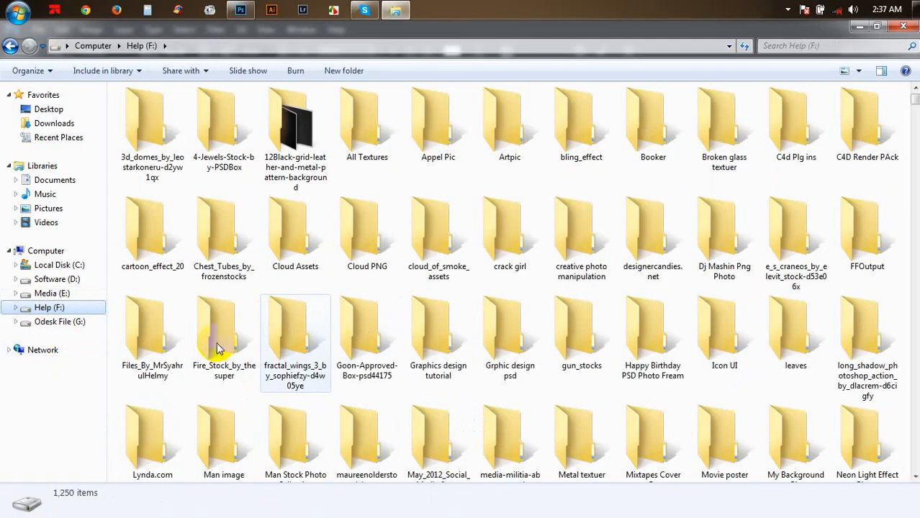
{"action": "left_click", "coordinate": [74, 323]}
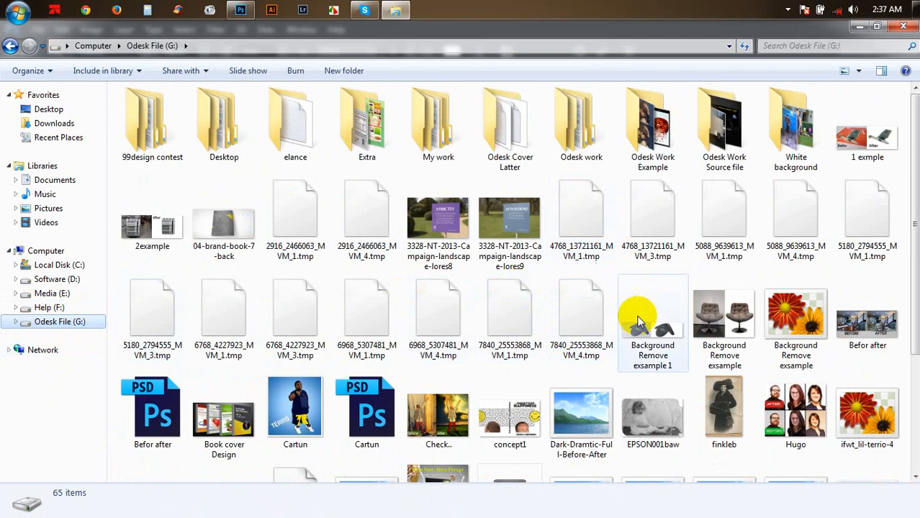
{"action": "left_click", "coordinate": [599, 410]}
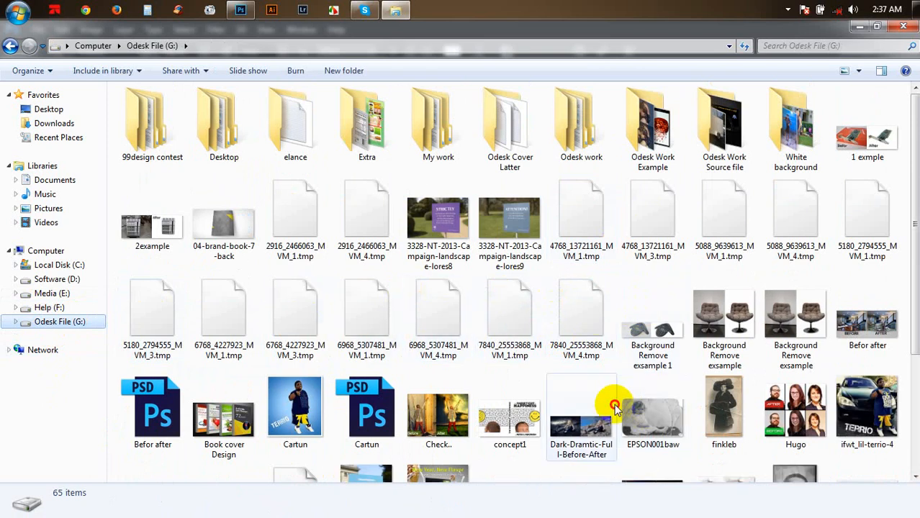
{"action": "scroll", "coordinate": [604, 401], "scroll_direction": "down", "scroll_amount": 2}
{"action": "scroll", "coordinate": [633, 288], "scroll_direction": "up", "scroll_amount": 2}
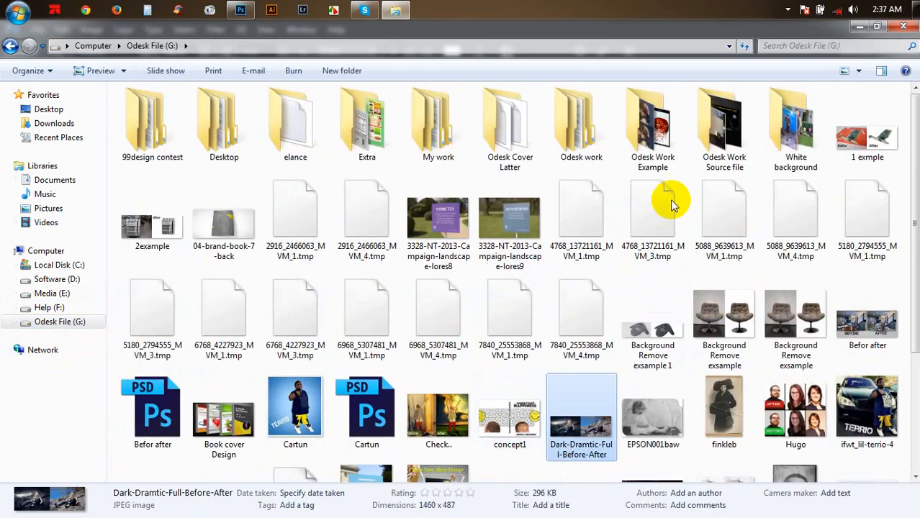
{"action": "double_click", "coordinate": [522, 148]}
{"action": "scroll", "coordinate": [208, 360], "scroll_direction": "down", "scroll_amount": 1}
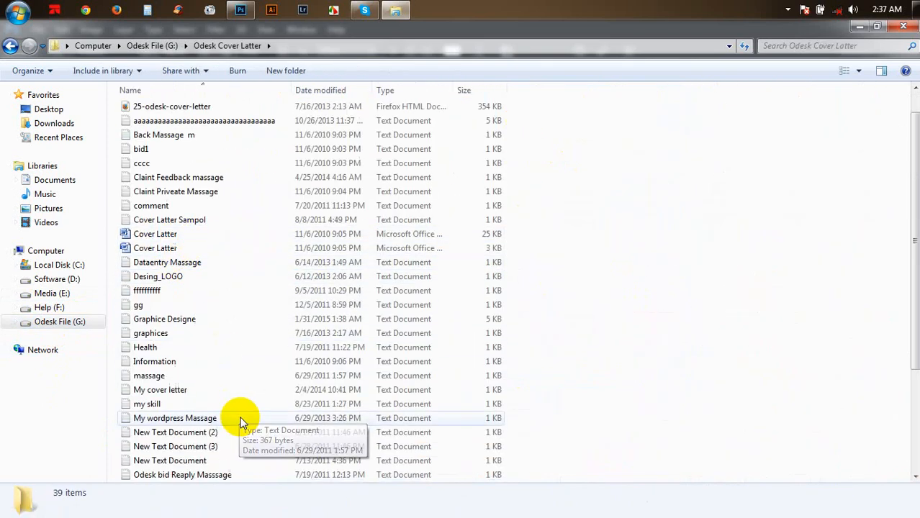
{"action": "double_click", "coordinate": [175, 418]}
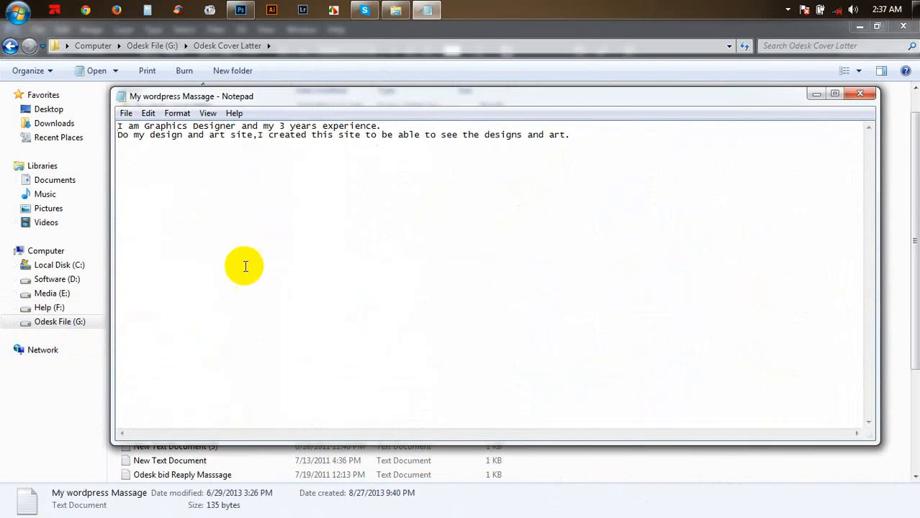
Copy all the text of the file and minimize Notepad and Explorer to return to Photoshop.
{"action": "key", "text": "ctrl+a"}
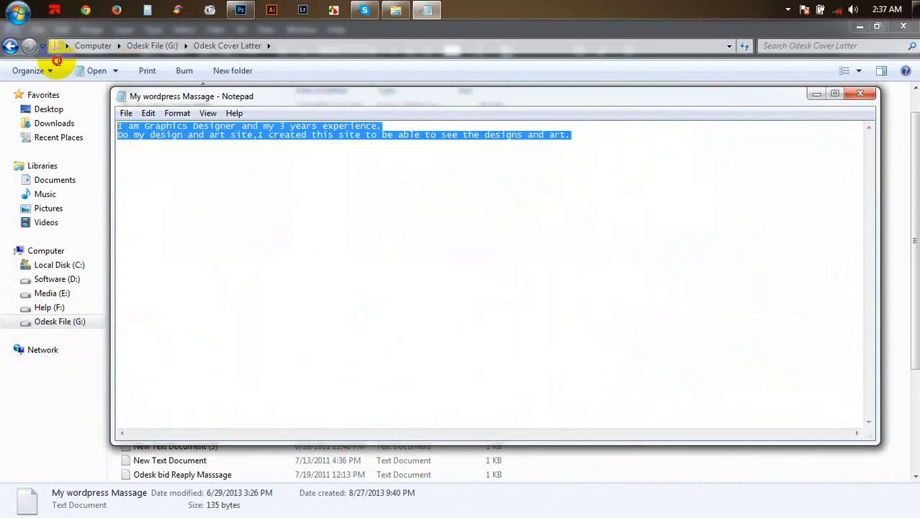
{"action": "right_click", "coordinate": [252, 131]}
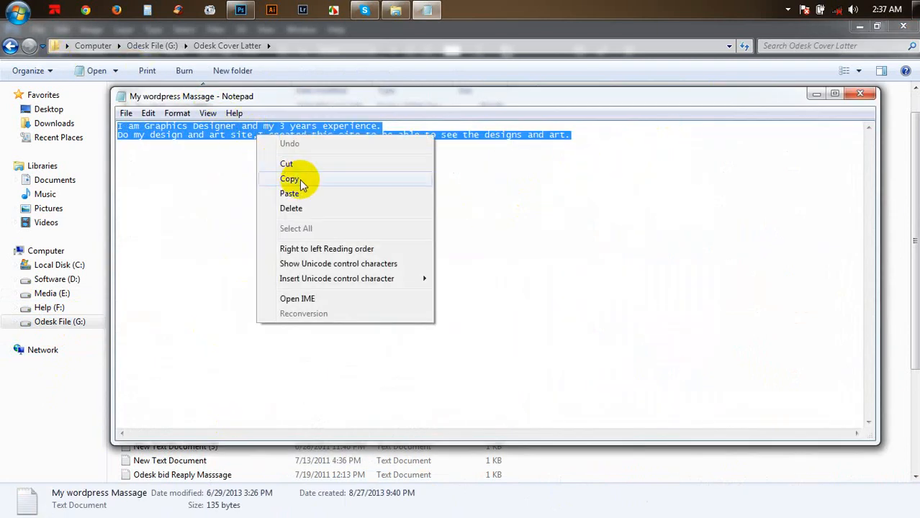
{"action": "left_click", "coordinate": [296, 178]}
{"action": "left_click", "coordinate": [817, 99]}
{"action": "left_click", "coordinate": [859, 26]}
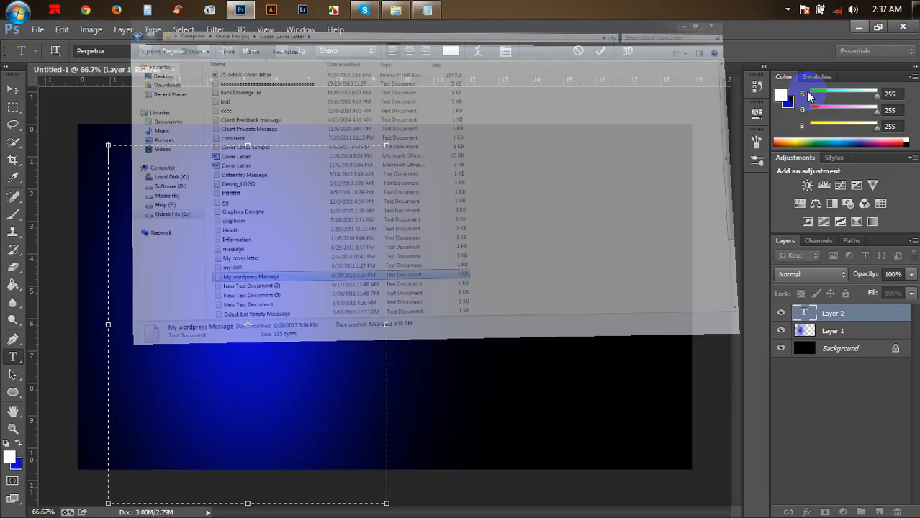
Paste the copied text into the text box and remove the line break between "experience." and "Do my design".
{"action": "right_click", "coordinate": [209, 175]}
{"action": "left_click", "coordinate": [242, 234]}
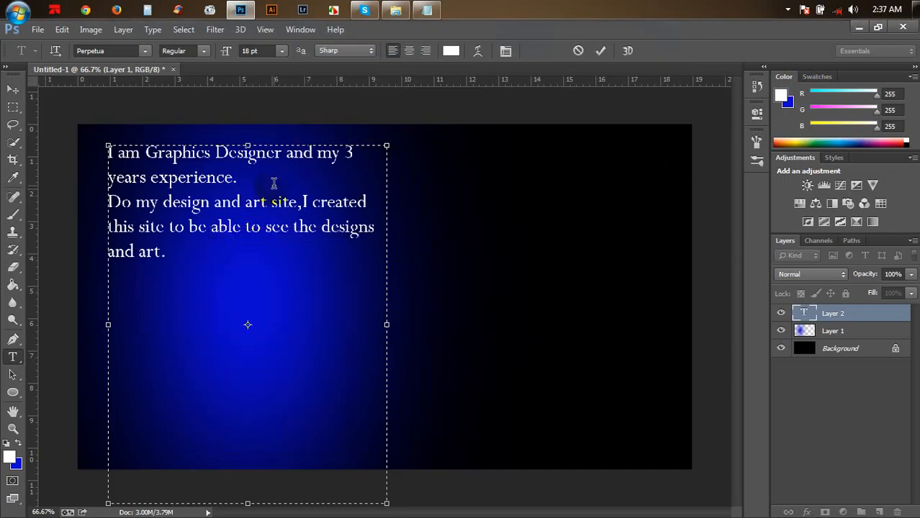
{"action": "key", "text": "BackSpace"}
Set all the text in the box to 12 pt and centre-align it.
{"action": "key", "text": "ctrl+a"}
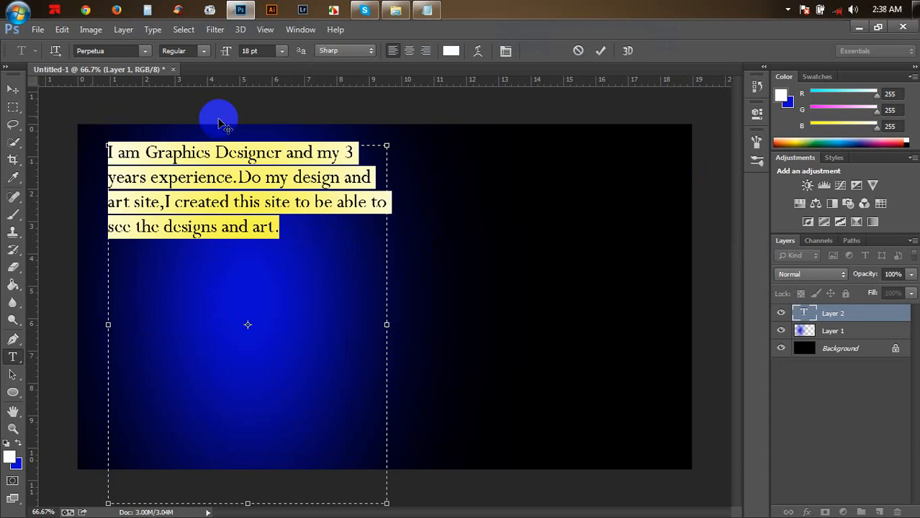
{"action": "left_click", "coordinate": [282, 51]}
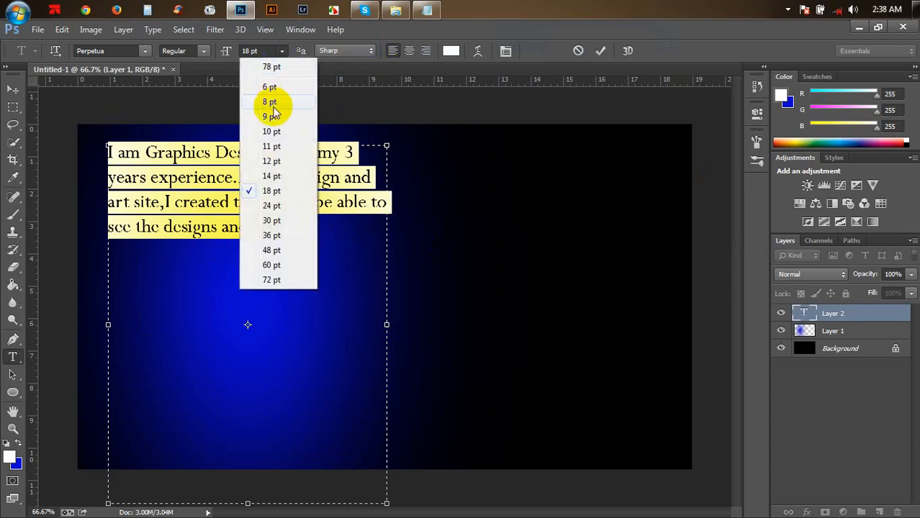
{"action": "left_click", "coordinate": [273, 160]}
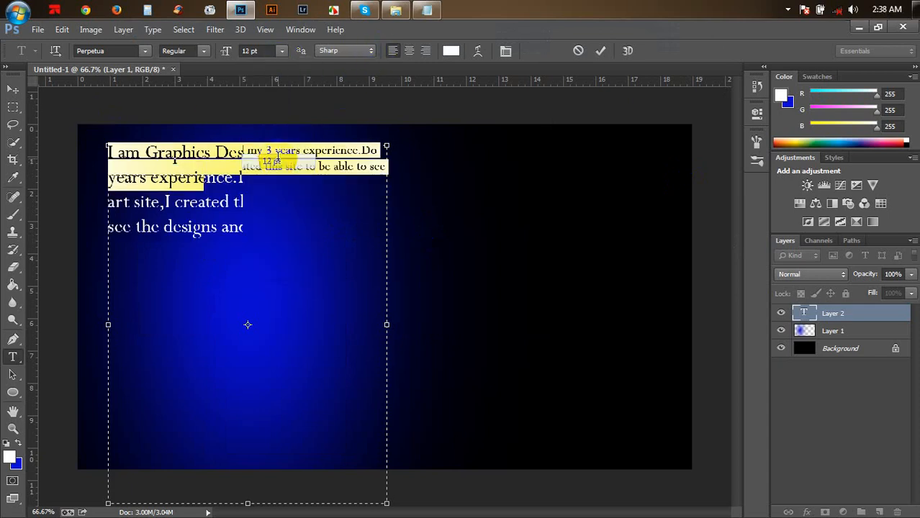
{"action": "left_click", "coordinate": [412, 52]}
Select and copy the whole paragraph, and paste it repeatedly after its last sentence until the text reaches the canvas's lower edge.
{"action": "left_click_drag", "start_coordinate": [302, 191], "coordinate": [7, 123]}
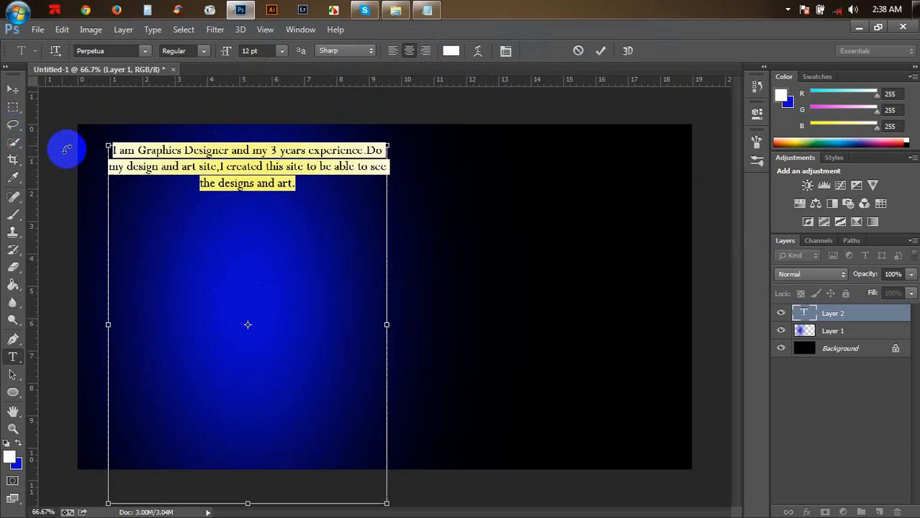
{"action": "left_click_drag", "start_coordinate": [302, 188], "coordinate": [52, 136]}
{"action": "left_click", "coordinate": [330, 188]}
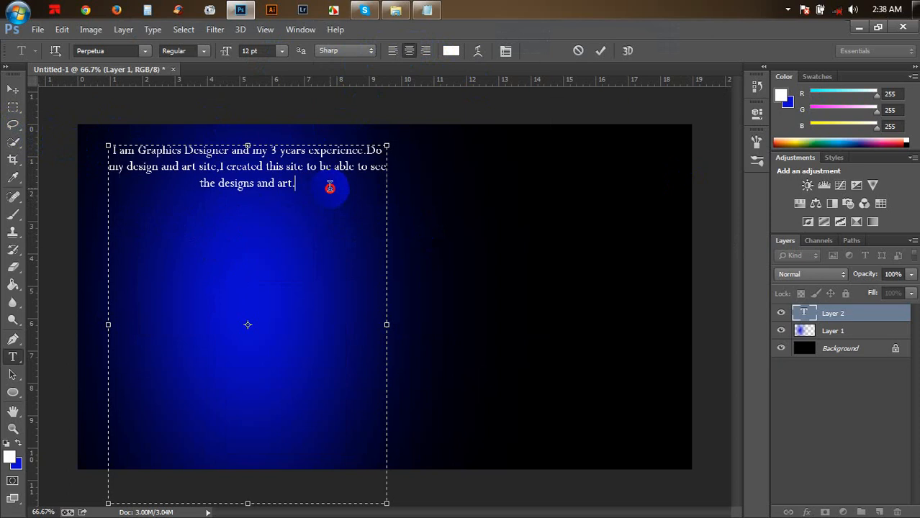
{"action": "key", "text": "ctrl+v"}
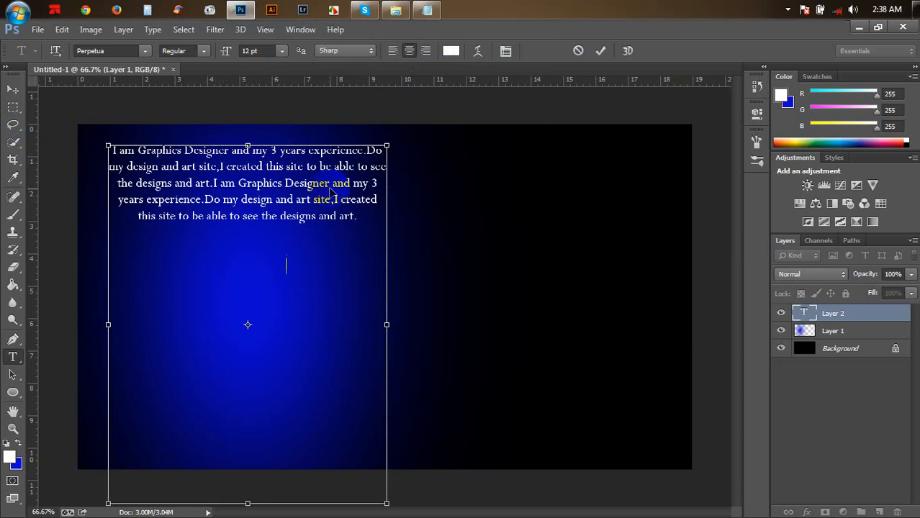
{"action": "key", "text": "ctrl+v"}
{"action": "key", "text": "ctrl+v"}
{"action": "key", "text": "ctrl+v"}
{"action": "key", "text": "ctrl+v"}
{"action": "key", "text": "ctrl+v"}
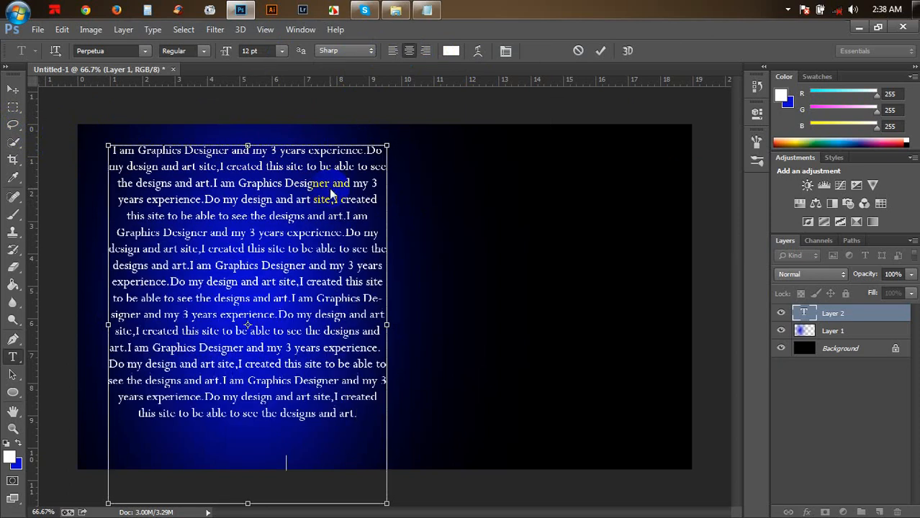
{"action": "key", "text": "ctrl+v"}
{"action": "key", "text": "ctrl+v"}
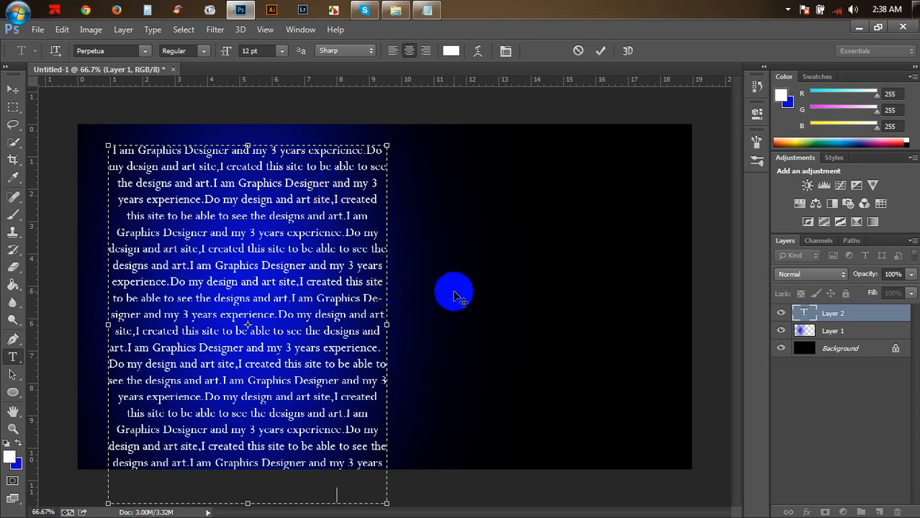
Extend the text box slightly upward and widen it, and paste the paragraph twice more to fill it down to the canvas's lower edge.
{"action": "left_click", "coordinate": [302, 233]}
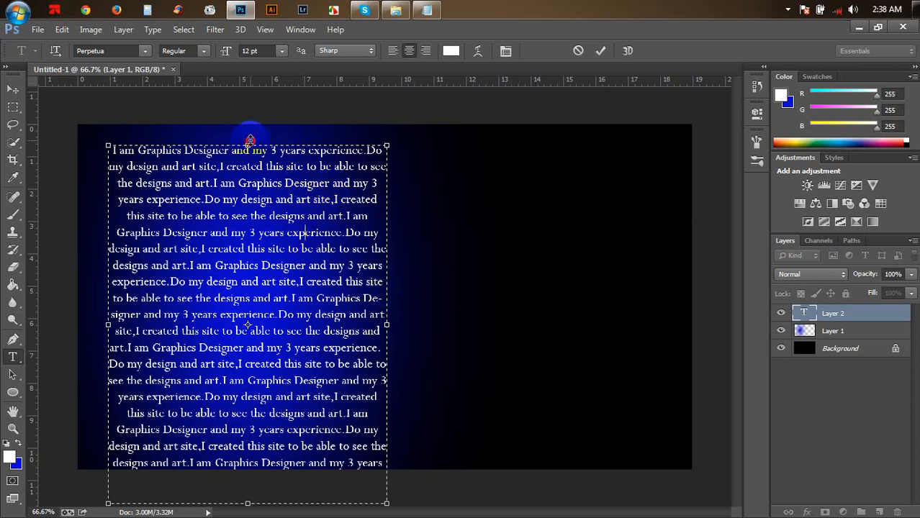
{"action": "mouse_move", "coordinate": [250, 141]}
{"action": "left_mouse_down"}
{"action": "mouse_move", "coordinate": [246, 120]}
{"action": "mouse_move", "coordinate": [248, 136]}
{"action": "left_mouse_up"}
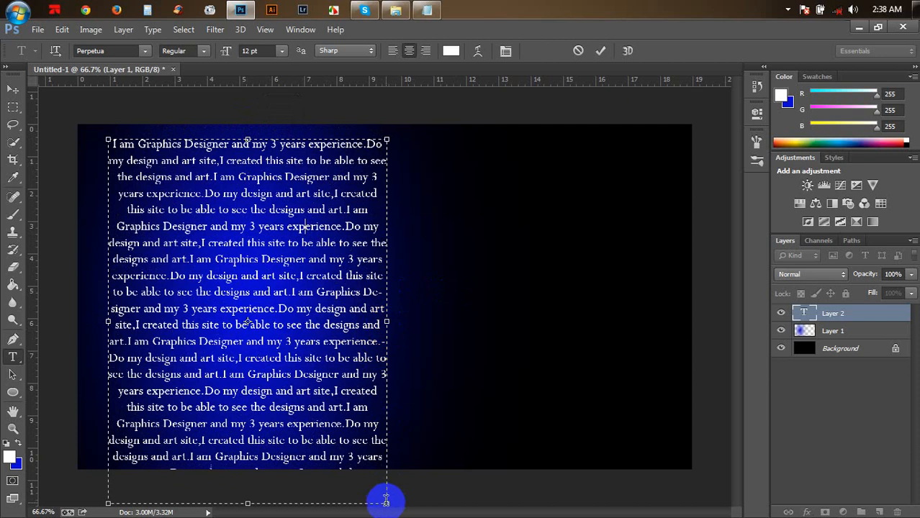
{"action": "left_click_drag", "start_coordinate": [387, 503], "coordinate": [438, 504]}
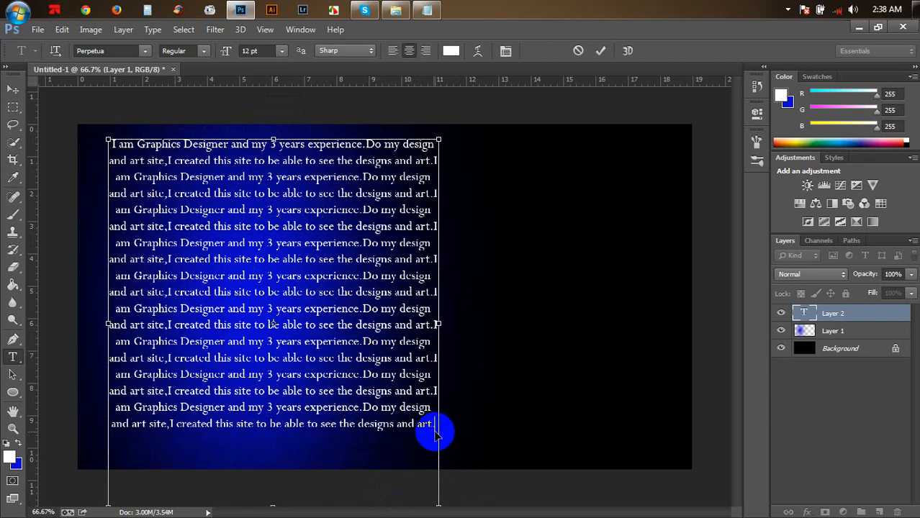
{"action": "key", "text": "ctrl+v"}
{"action": "key", "text": "ctrl+v"}
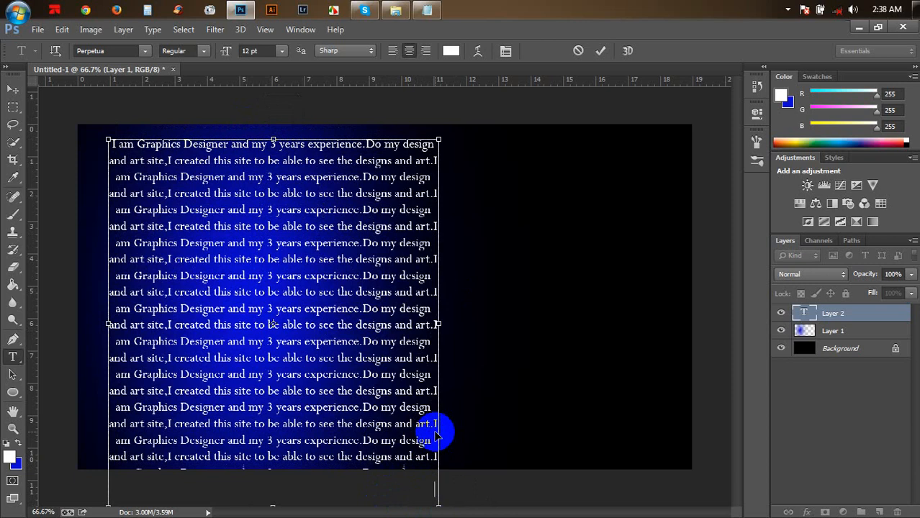
Shift the text box up to the canvas's upper edge and set all its text in the Vivaldi font.
{"action": "key", "text": "ctrl+a"}
{"action": "left_click_drag", "start_coordinate": [242, 113], "coordinate": [238, 108]}
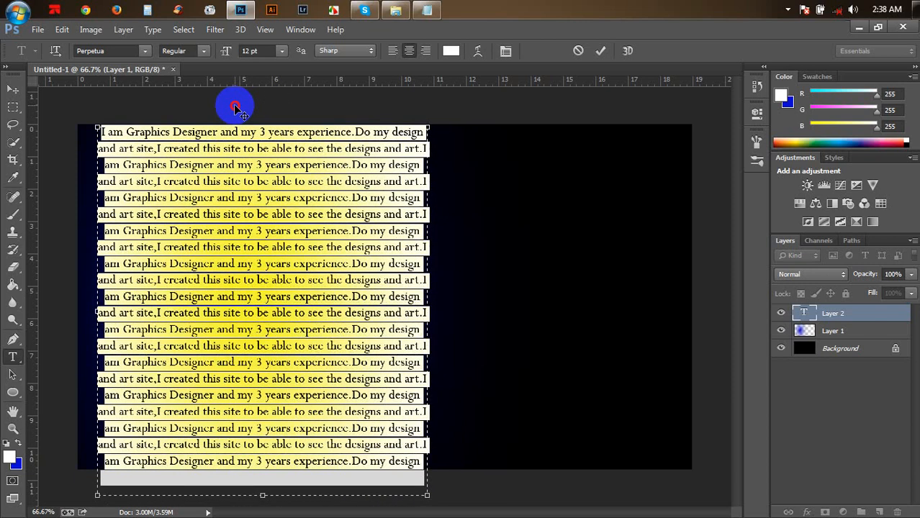
{"action": "left_click", "coordinate": [148, 51]}
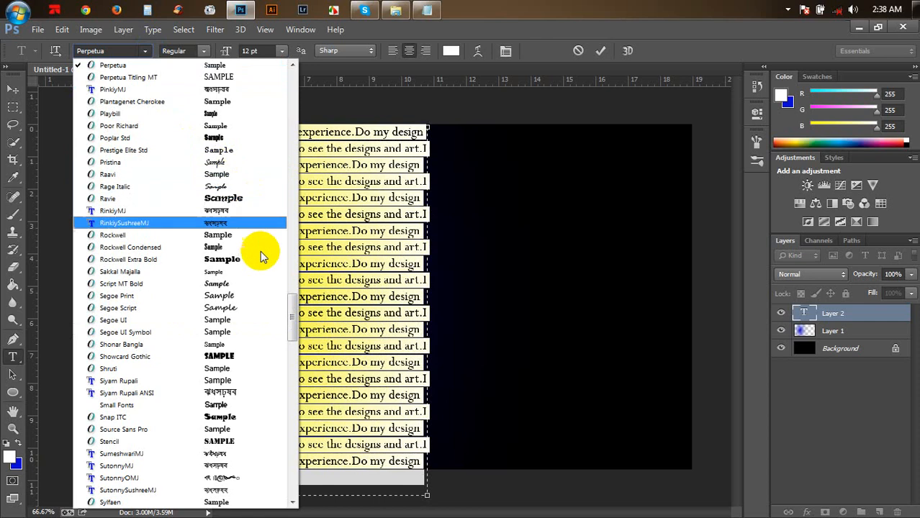
{"action": "scroll", "coordinate": [248, 338], "scroll_direction": "down", "scroll_amount": 5}
{"action": "scroll", "coordinate": [266, 333], "scroll_direction": "down", "scroll_amount": 8}
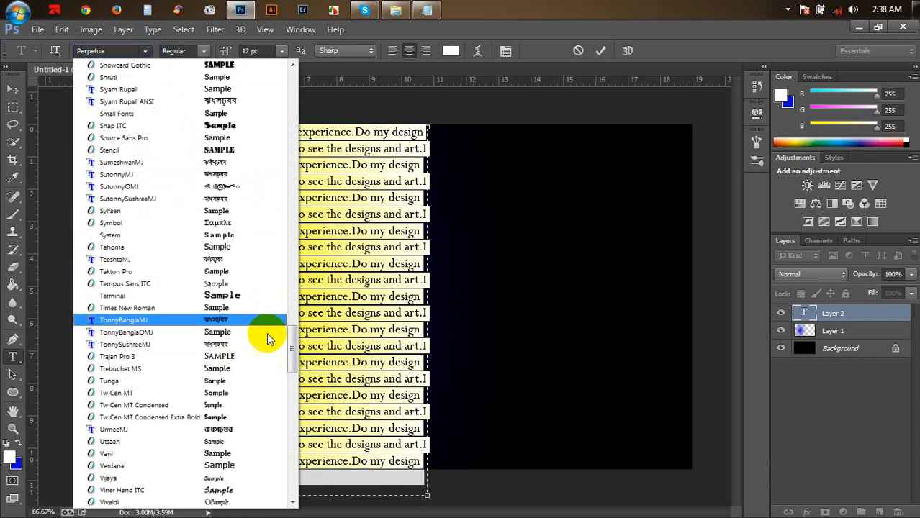
{"action": "left_click", "coordinate": [247, 322]}
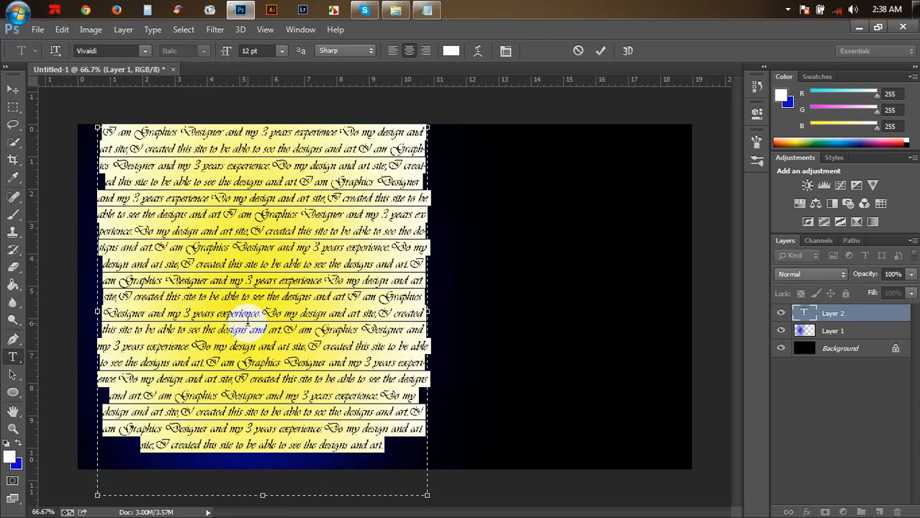
Set all the text to 15 pt, shift the box slightly toward the canvas's left edge, and commit the text.
{"action": "left_click_drag", "start_coordinate": [386, 448], "coordinate": [348, 429]}
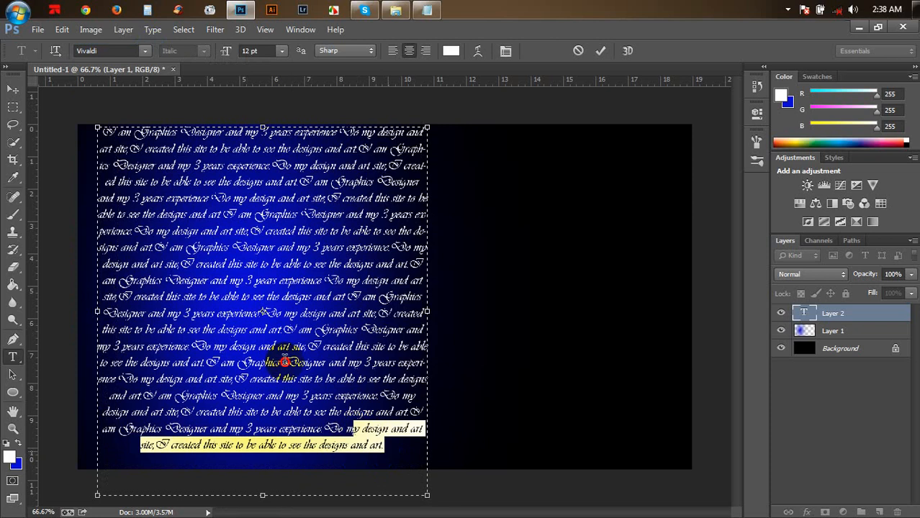
{"action": "left_click_drag", "start_coordinate": [285, 362], "coordinate": [113, 96]}
{"action": "left_click", "coordinate": [282, 51]}
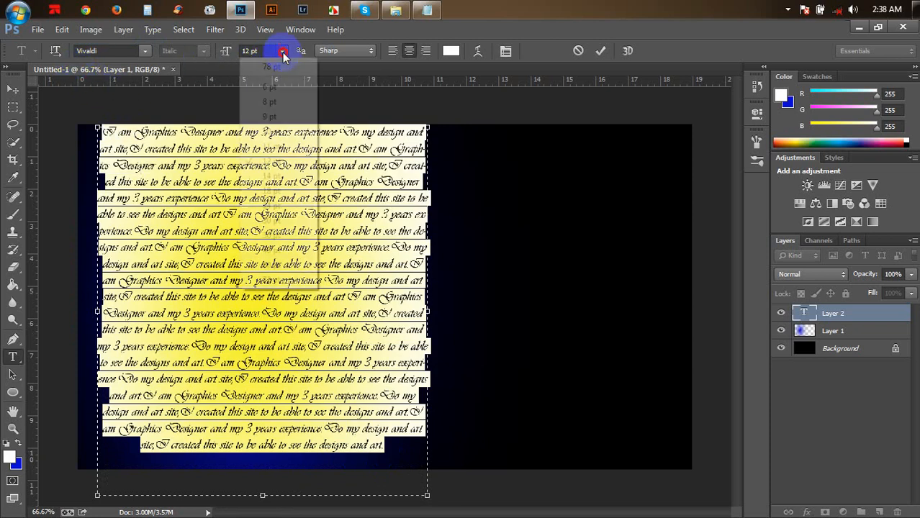
{"action": "left_click", "coordinate": [270, 185]}
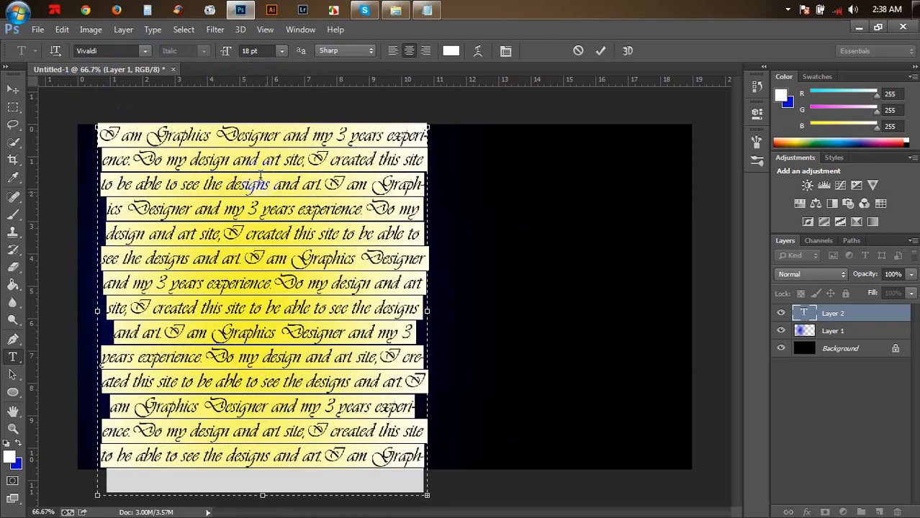
{"action": "left_click_drag", "start_coordinate": [281, 100], "coordinate": [269, 102]}
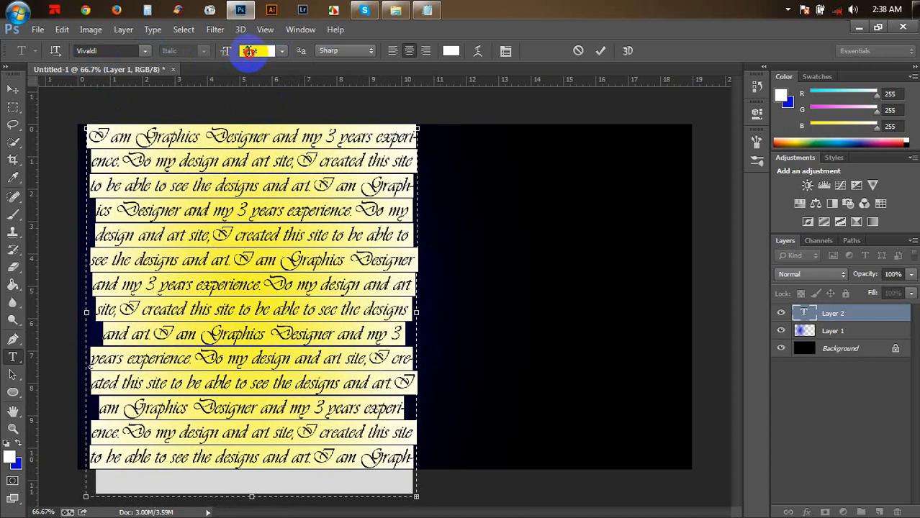
{"action": "type", "text": "15"}
{"action": "key", "text": "Return"}
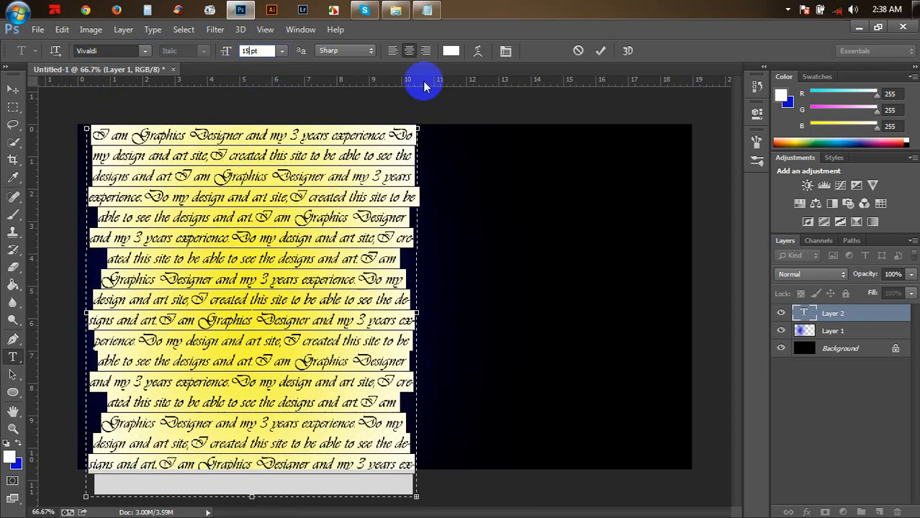
{"action": "left_click", "coordinate": [602, 52]}
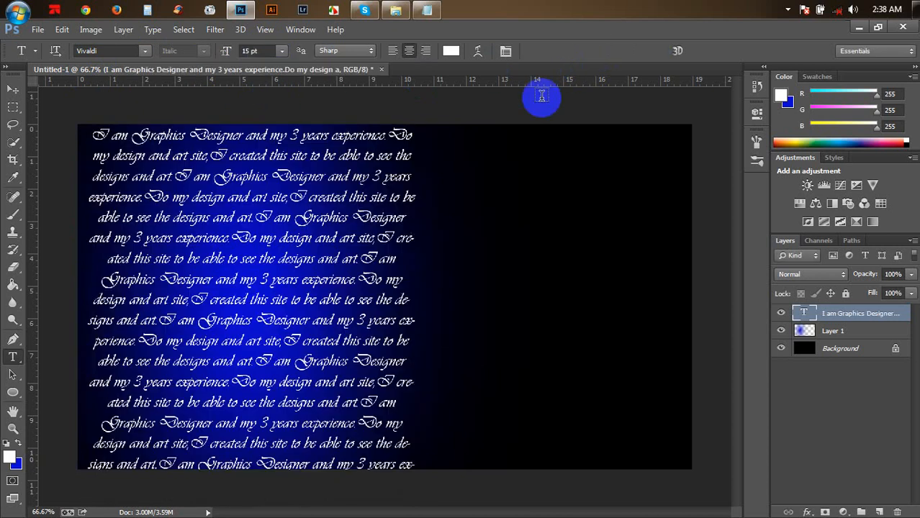
Move the text layer up about 0.57 cm and set its blend mode to Overlay.
{"action": "left_click", "coordinate": [12, 91]}
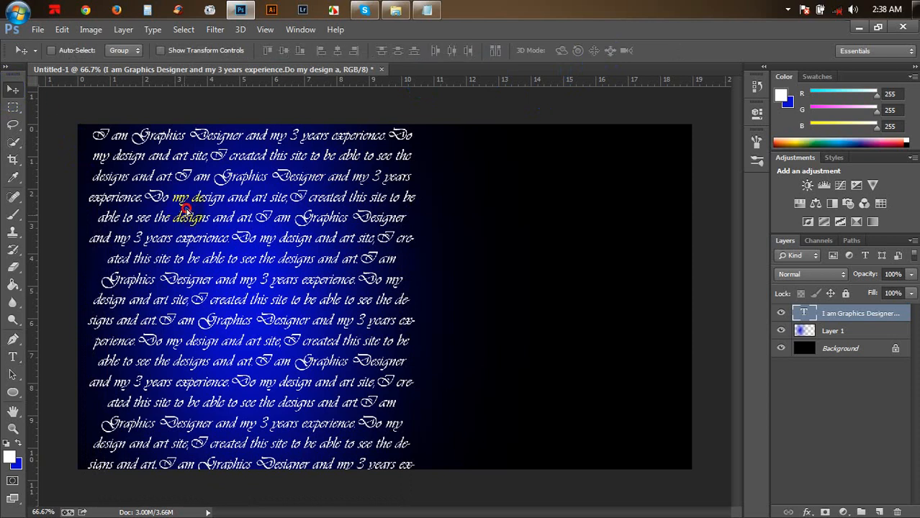
{"action": "left_click_drag", "start_coordinate": [184, 218], "coordinate": [187, 201]}
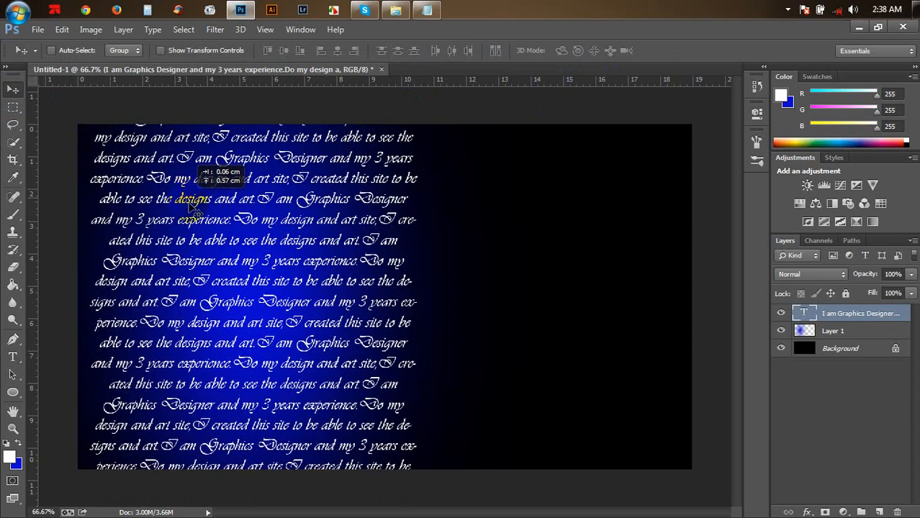
{"action": "left_click", "coordinate": [821, 274]}
{"action": "left_click", "coordinate": [805, 173]}
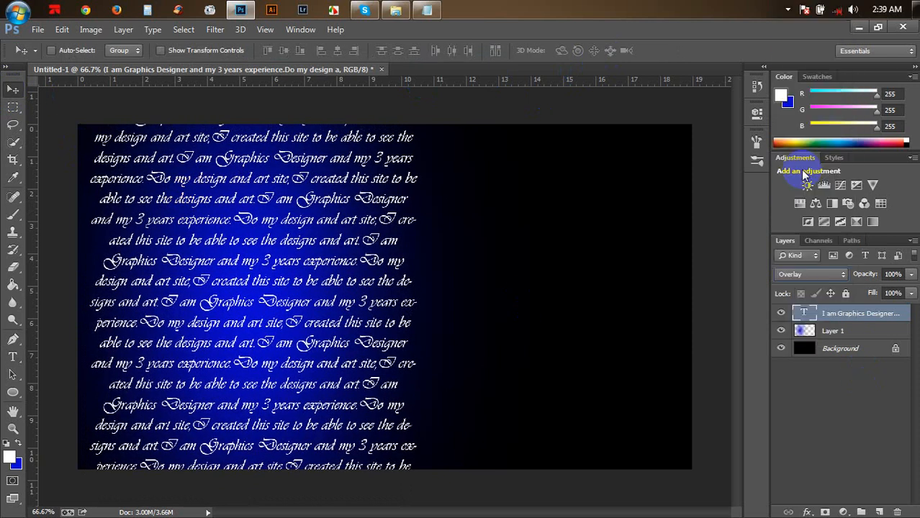
{"action": "mouse_move", "coordinate": [411, 309]}
{"action": "left_mouse_down"}
{"action": "mouse_move", "coordinate": [419, 312]}
{"action": "mouse_move", "coordinate": [411, 314]}
{"action": "left_mouse_up"}
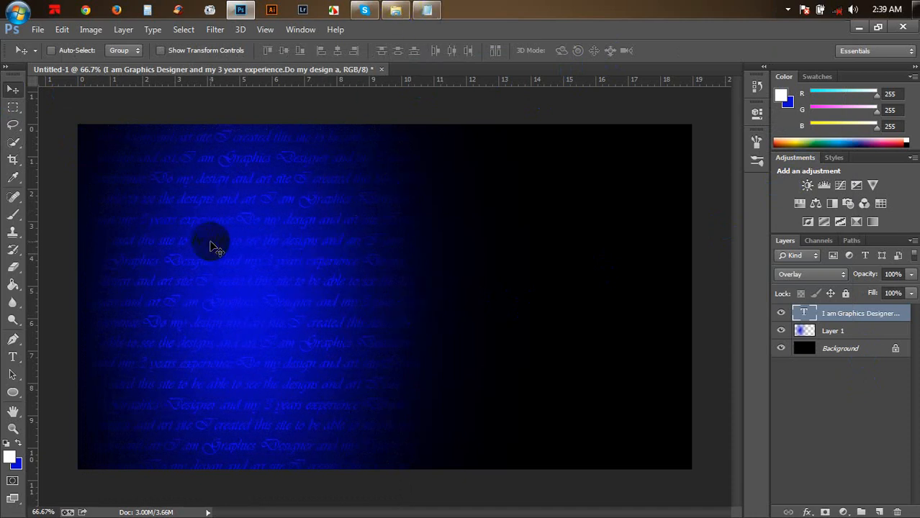
Switch to Windows Explorer and look through the My All Photoshoot folder on the Media (E:) drive for a portrait.
{"action": "left_click", "coordinate": [386, 92]}
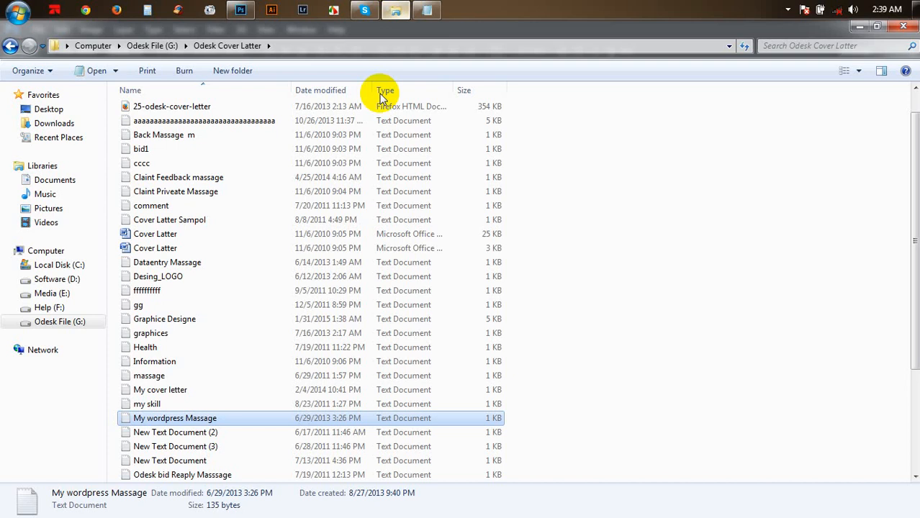
{"action": "left_click", "coordinate": [59, 296]}
{"action": "double_click", "coordinate": [297, 230]}
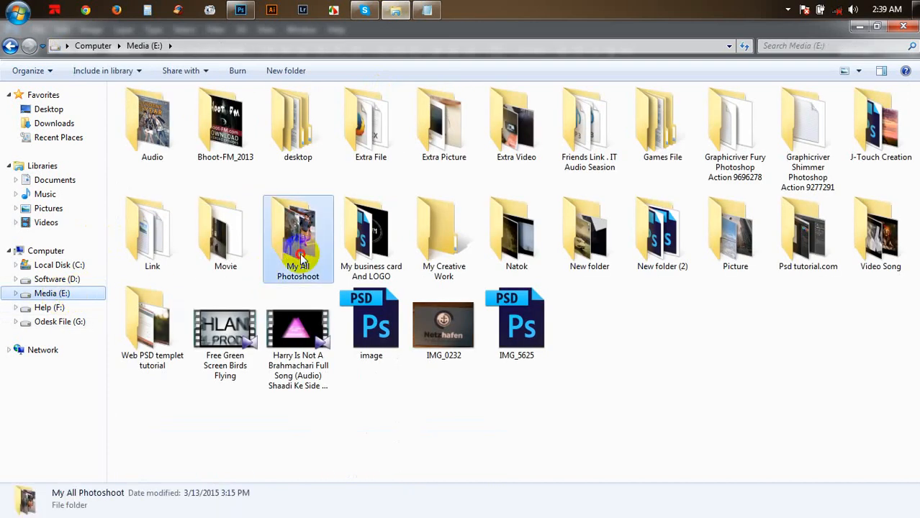
{"action": "scroll", "coordinate": [489, 328], "scroll_direction": "down", "scroll_amount": 3}
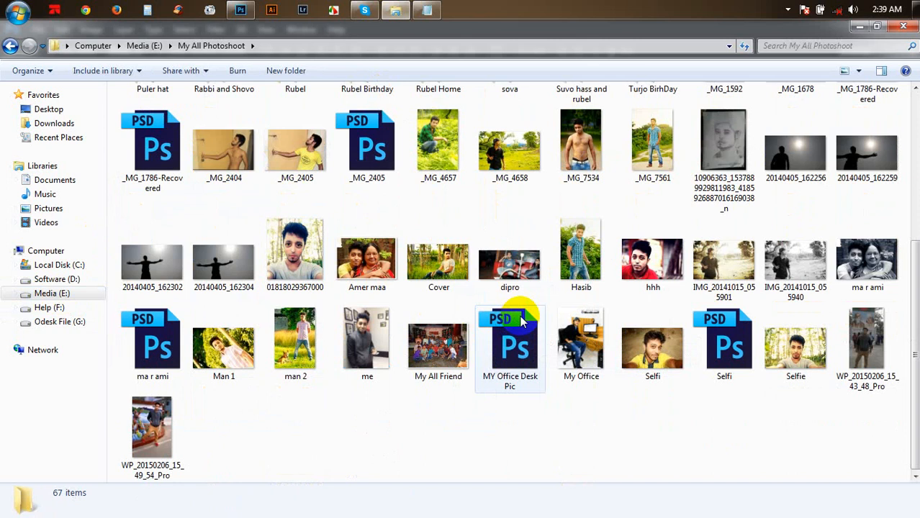
{"action": "scroll", "coordinate": [522, 322], "scroll_direction": "up", "scroll_amount": 3}
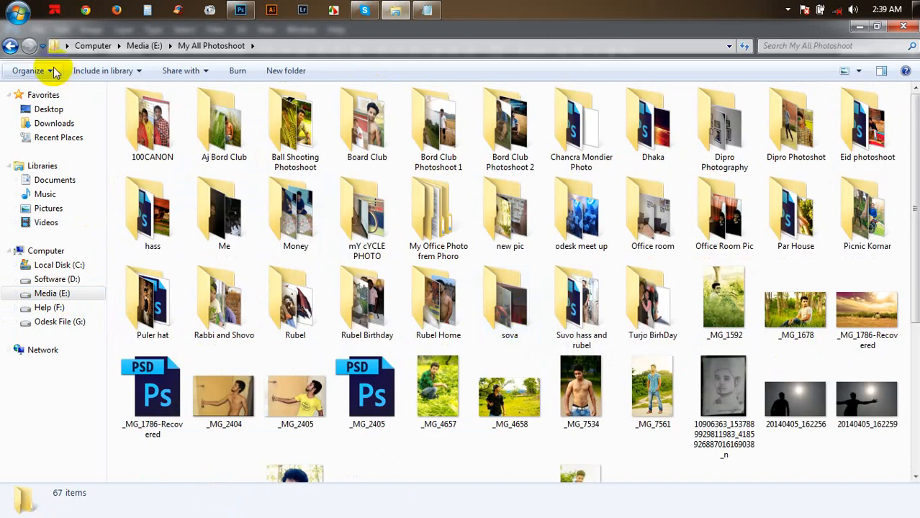
Open the Banner PSD from the My Creative Work folder in Photoshop and accept the missing-fonts notice.
{"action": "left_click", "coordinate": [11, 45]}
{"action": "left_click", "coordinate": [452, 270]}
{"action": "double_click", "coordinate": [452, 271]}
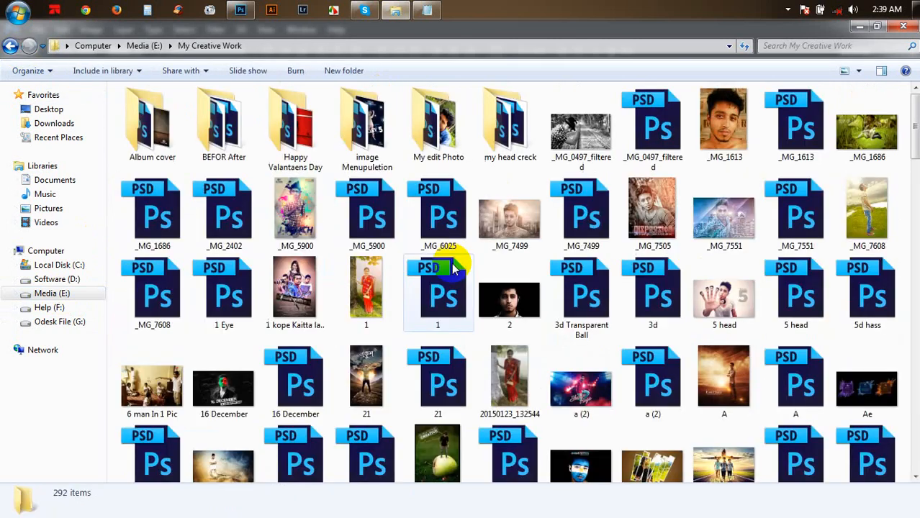
{"action": "scroll", "coordinate": [418, 352], "scroll_direction": "down", "scroll_amount": 2}
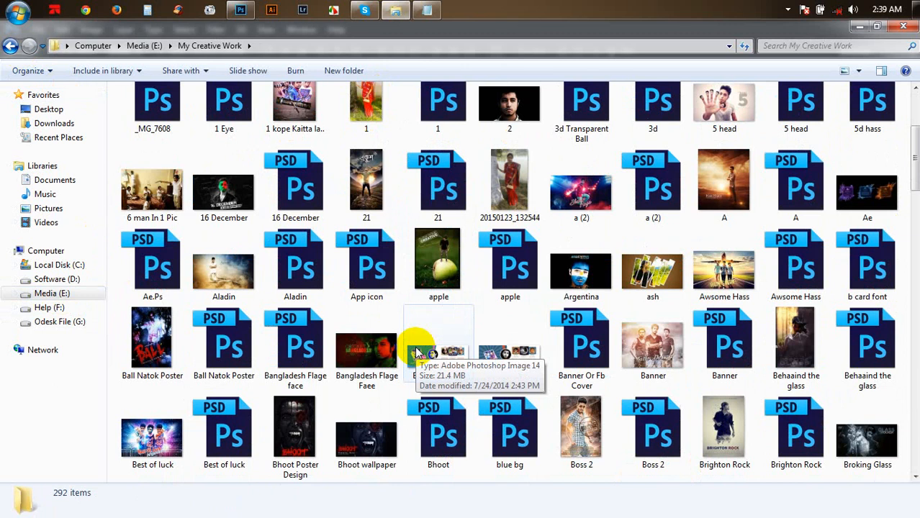
{"action": "double_click", "coordinate": [733, 354]}
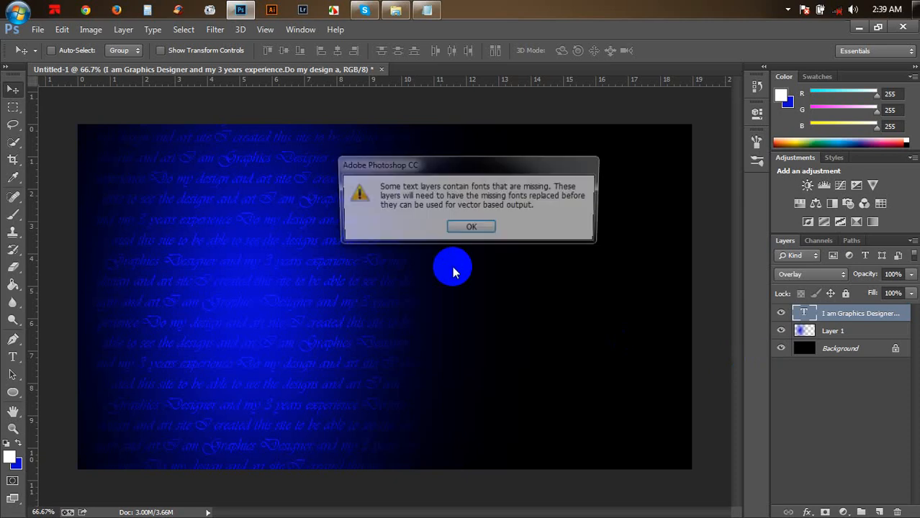
{"action": "left_click", "coordinate": [471, 228]}
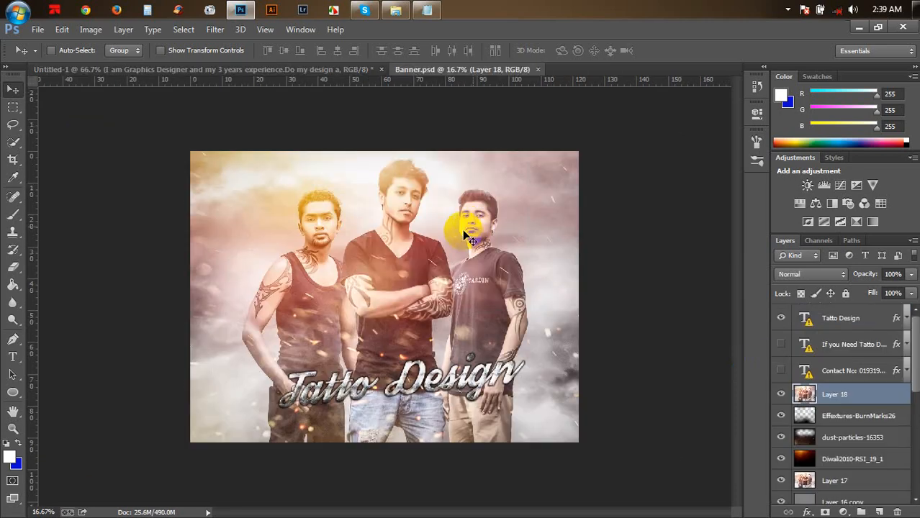
Expand Group 1, copy the topmost person group inside Group 2 into the Untitled-1 document, and position the man over the blue glow.
{"action": "scroll", "coordinate": [805, 417], "scroll_direction": "down", "scroll_amount": 5}
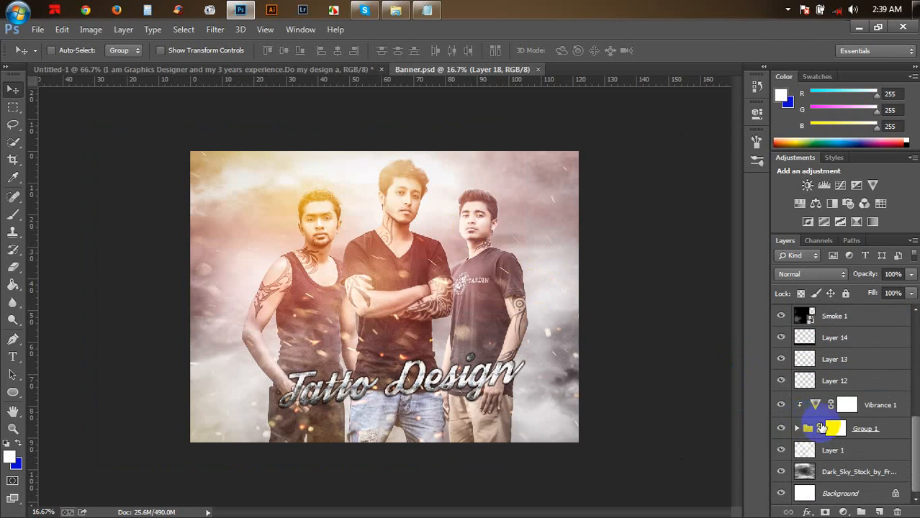
{"action": "left_click", "coordinate": [796, 429]}
{"action": "left_click", "coordinate": [807, 434]}
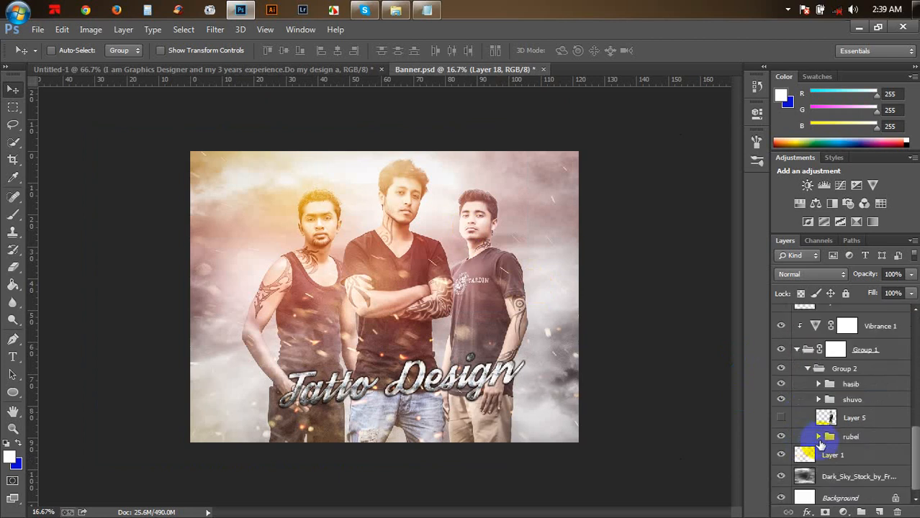
{"action": "left_click", "coordinate": [851, 384]}
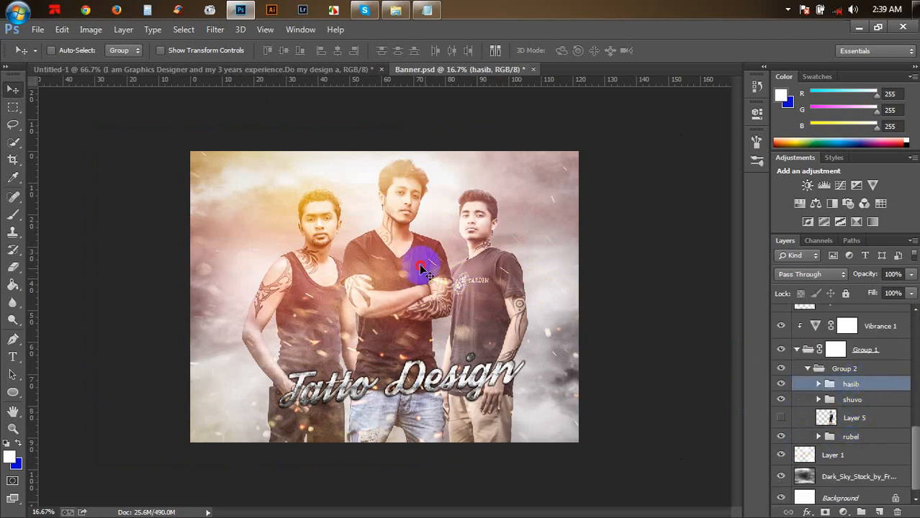
{"action": "left_click_drag", "start_coordinate": [416, 261], "coordinate": [302, 226]}
{"action": "left_click_drag", "start_coordinate": [317, 257], "coordinate": [349, 407]}
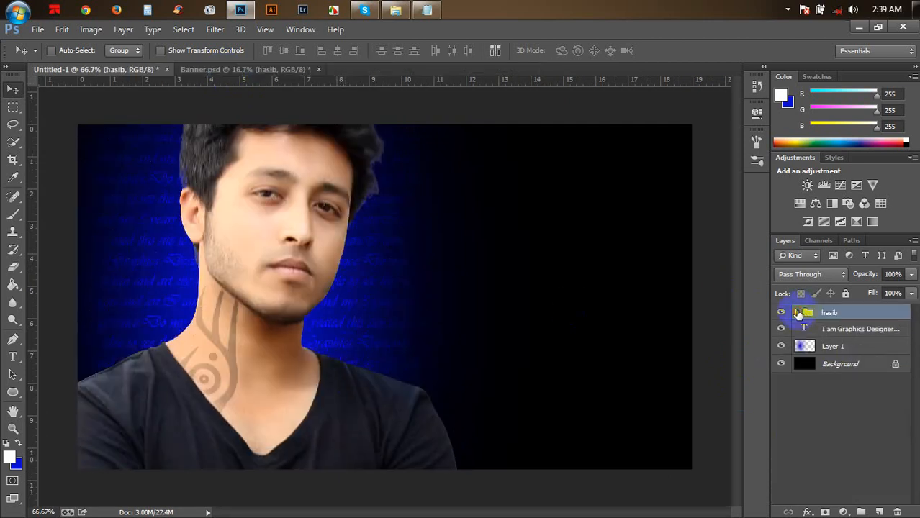
Expand the copied person group and delete the three clipped, masked layers above Layer 9.
{"action": "left_click", "coordinate": [797, 312]}
{"action": "left_click", "coordinate": [797, 312]}
{"action": "left_click", "coordinate": [796, 312]}
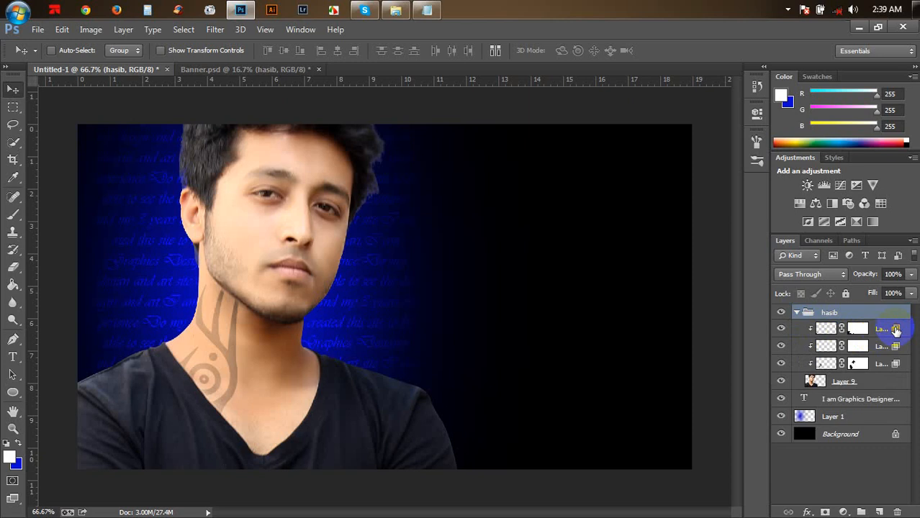
{"action": "key", "text": "Delete"}
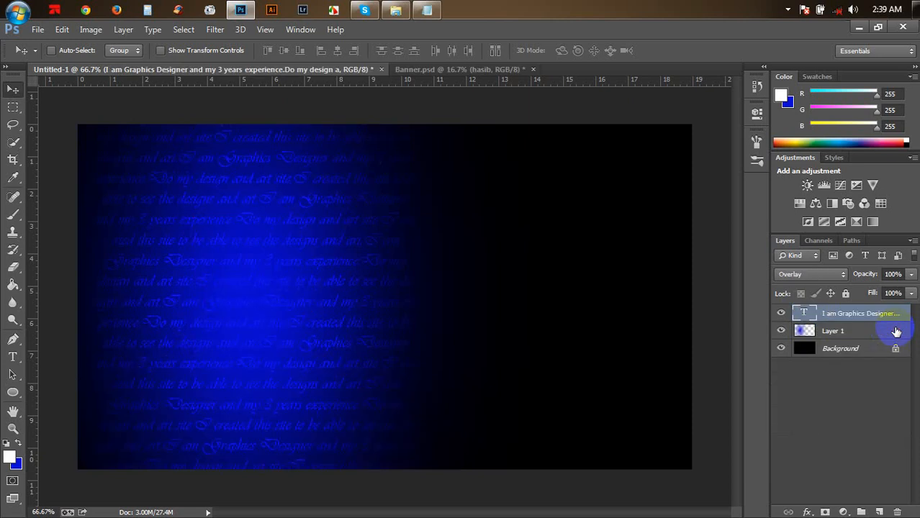
{"action": "key", "text": "ctrl+z"}
{"action": "left_click", "coordinate": [857, 331]}
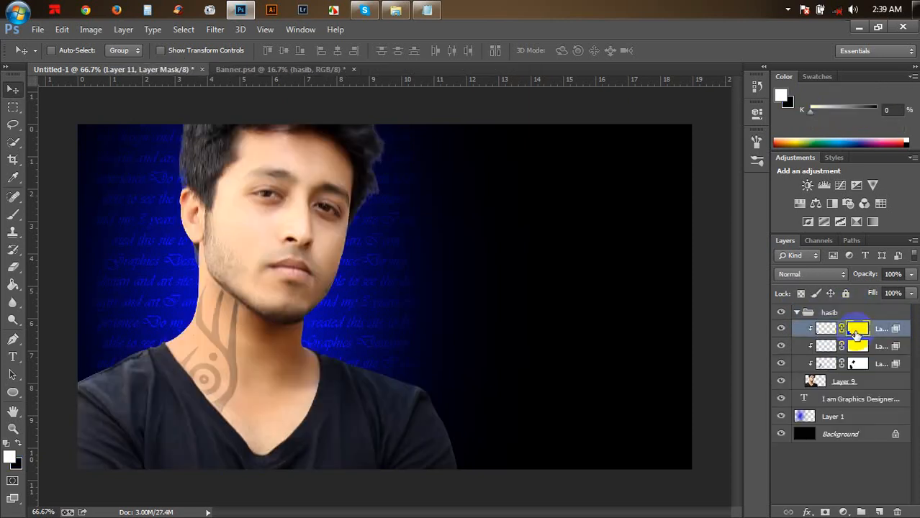
{"action": "key", "text": "Delete"}
{"action": "key", "text": "Delete"}
{"action": "key", "text": "Delete"}
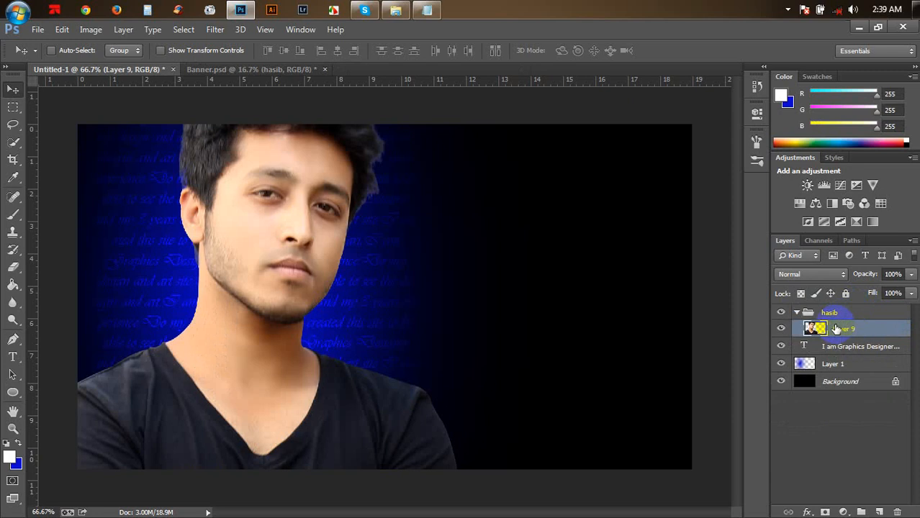
Scale Layer 9 down to about 30% and position the man over the blue glow with his head just inside the canvas.
{"action": "key", "text": "ctrl+t"}
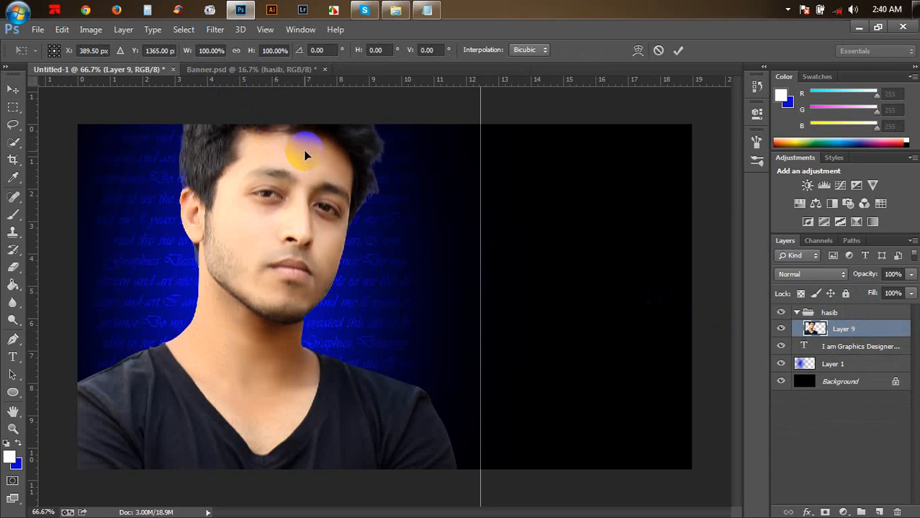
{"action": "key", "text": "ctrl+minus"}
{"action": "key", "text": "ctrl+minus"}
{"action": "key", "text": "ctrl+minus"}
{"action": "key", "text": "ctrl+minus"}
{"action": "key", "text": "ctrl+minus"}
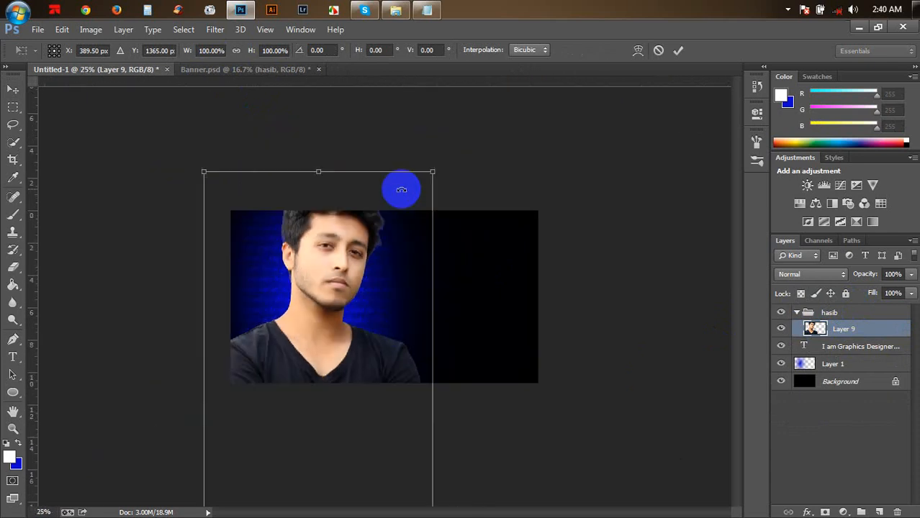
{"action": "key", "text": "ctrl+plus"}
{"action": "key", "text": "ctrl+plus"}
{"action": "key", "text": "ctrl+plus"}
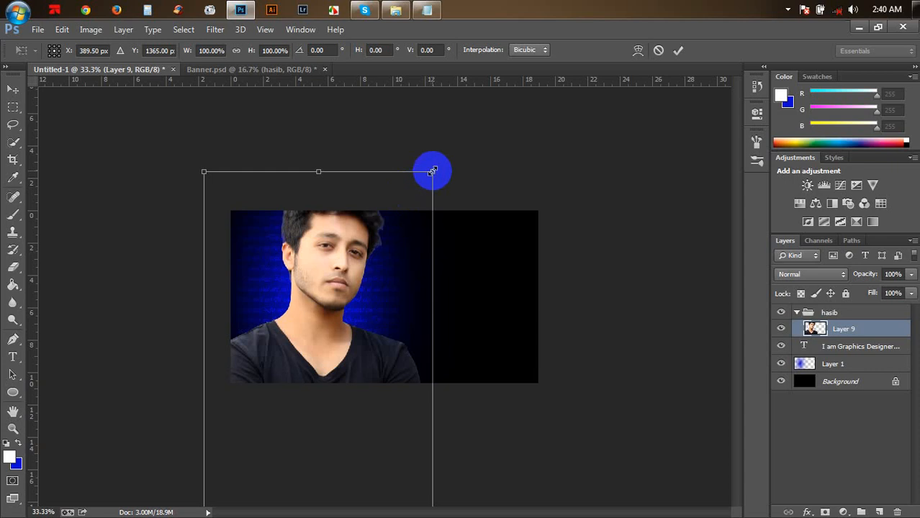
{"action": "left_click_drag", "start_coordinate": [434, 171], "coordinate": [343, 361]}
{"action": "left_click_drag", "start_coordinate": [325, 420], "coordinate": [314, 261]}
{"action": "mouse_move", "coordinate": [355, 208]}
{"action": "left_mouse_down"}
{"action": "mouse_move", "coordinate": [333, 257]}
{"action": "mouse_move", "coordinate": [317, 238]}
{"action": "mouse_move", "coordinate": [351, 210]}
{"action": "left_mouse_up"}
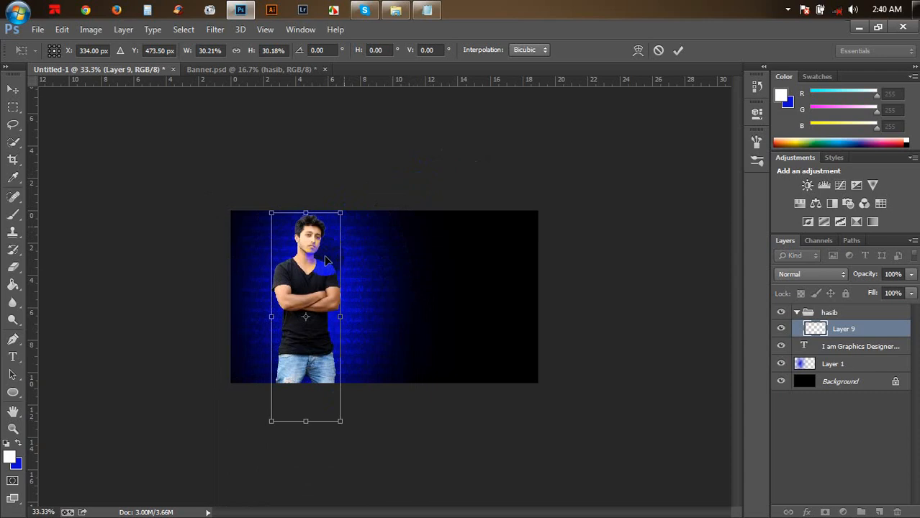
{"action": "left_click_drag", "start_coordinate": [324, 255], "coordinate": [322, 256]}
{"action": "key", "text": "Return"}
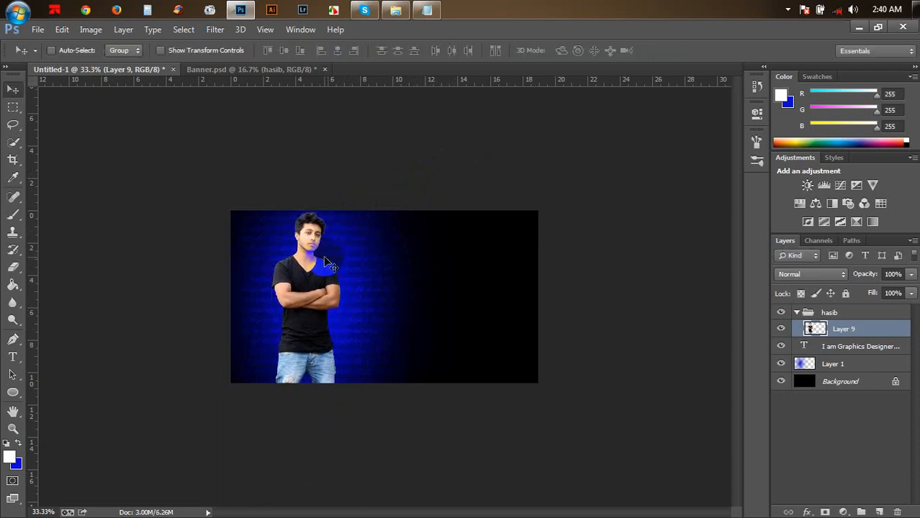
Move the man down slightly, then enlarge him a little and reposition him within the blue glow.
{"action": "key", "text": "ctrl+plus"}
{"action": "key", "text": "ctrl+plus"}
{"action": "key", "text": "ctrl+plus"}
{"action": "key", "text": "ctrl+minus"}
{"action": "left_click_drag", "start_coordinate": [286, 259], "coordinate": [287, 269]}
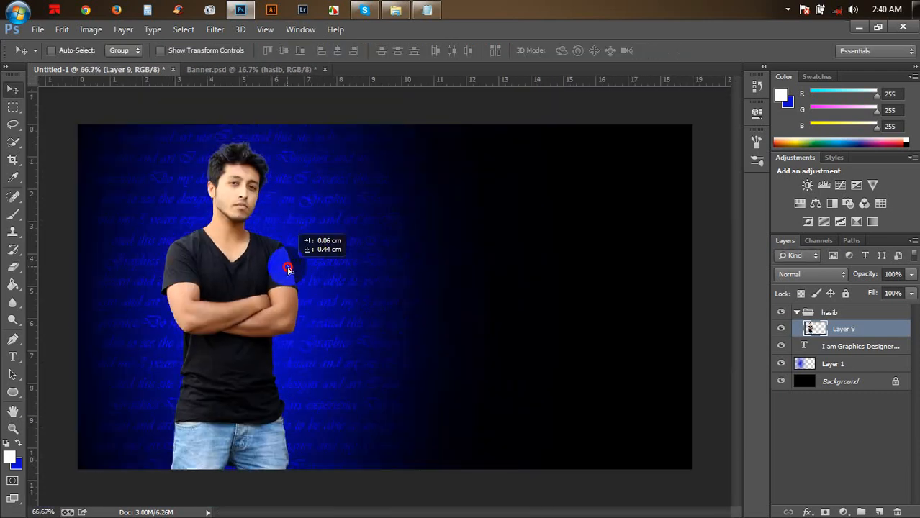
{"action": "key", "text": "ctrl+t"}
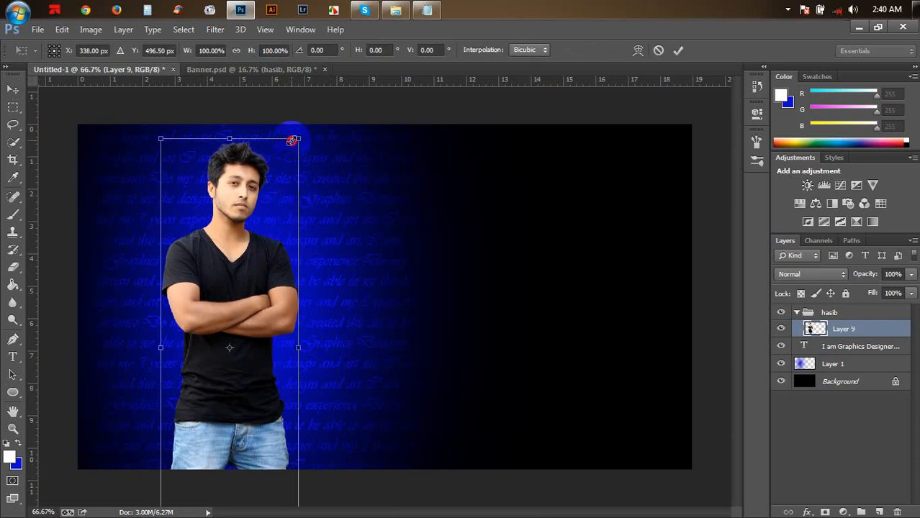
{"action": "left_click_drag", "start_coordinate": [292, 140], "coordinate": [303, 138]}
{"action": "left_click_drag", "start_coordinate": [267, 193], "coordinate": [275, 209]}
{"action": "key", "text": "Return"}
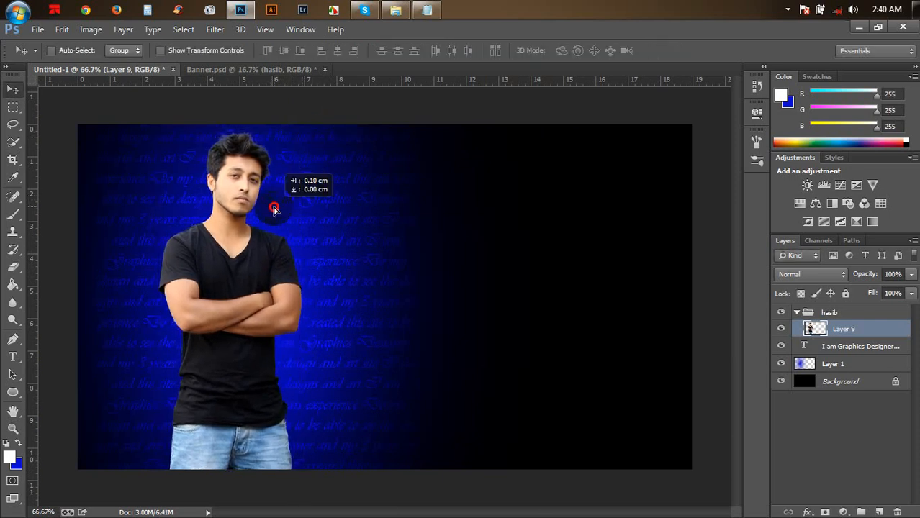
Scale the blue glow on Layer 1 down to about 68% and position it behind the man.
{"action": "left_click", "coordinate": [833, 364]}
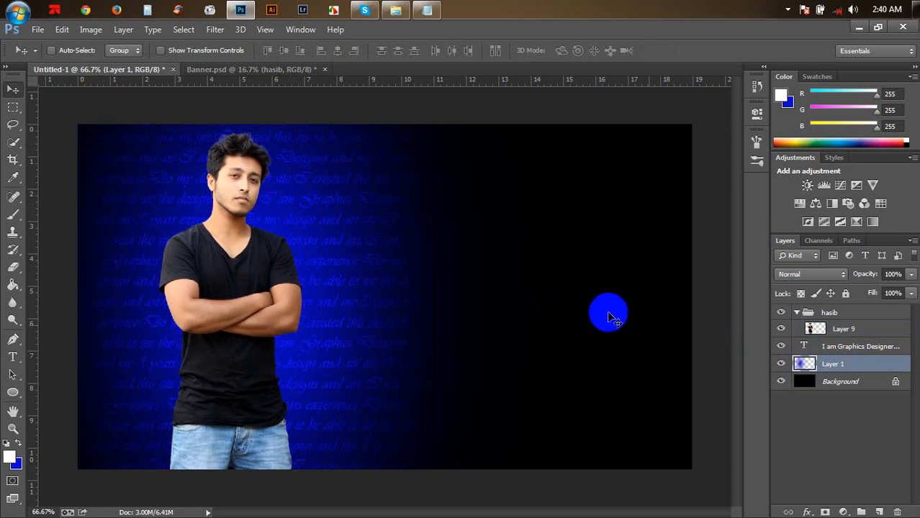
{"action": "key", "text": "ctrl+t"}
{"action": "scroll", "coordinate": [495, 192], "scroll_direction": "down", "scroll_amount": 1}
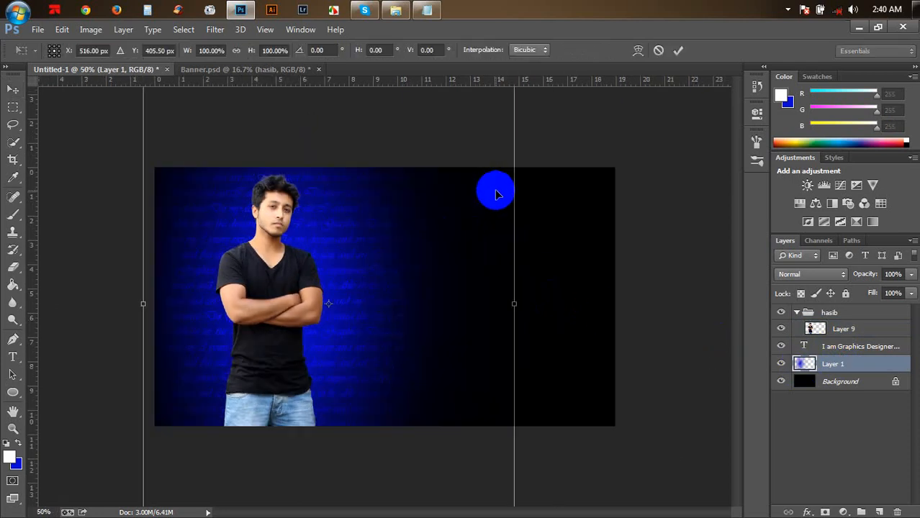
{"action": "scroll", "coordinate": [496, 195], "scroll_direction": "down", "scroll_amount": 1}
{"action": "left_click_drag", "start_coordinate": [475, 150], "coordinate": [438, 178]}
{"action": "left_click_drag", "start_coordinate": [404, 242], "coordinate": [387, 242]}
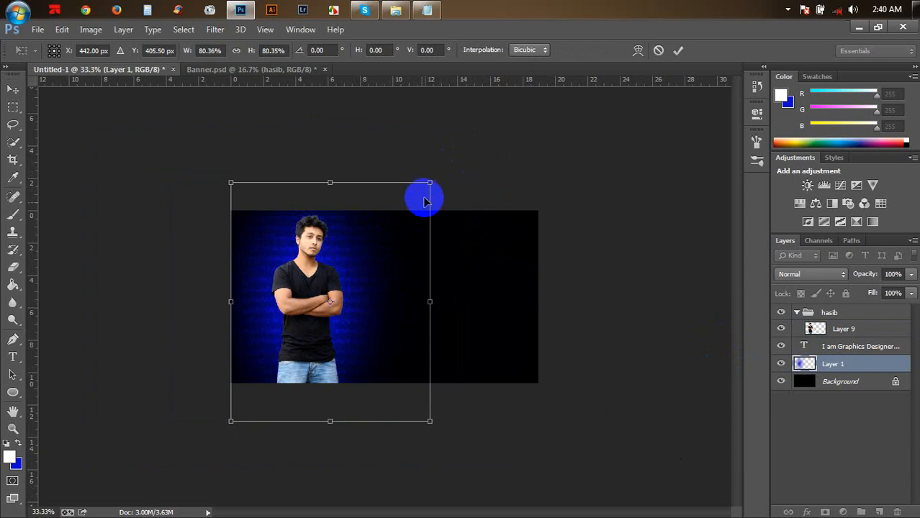
{"action": "left_click_drag", "start_coordinate": [427, 186], "coordinate": [402, 201]}
{"action": "left_click_drag", "start_coordinate": [388, 231], "coordinate": [384, 238]}
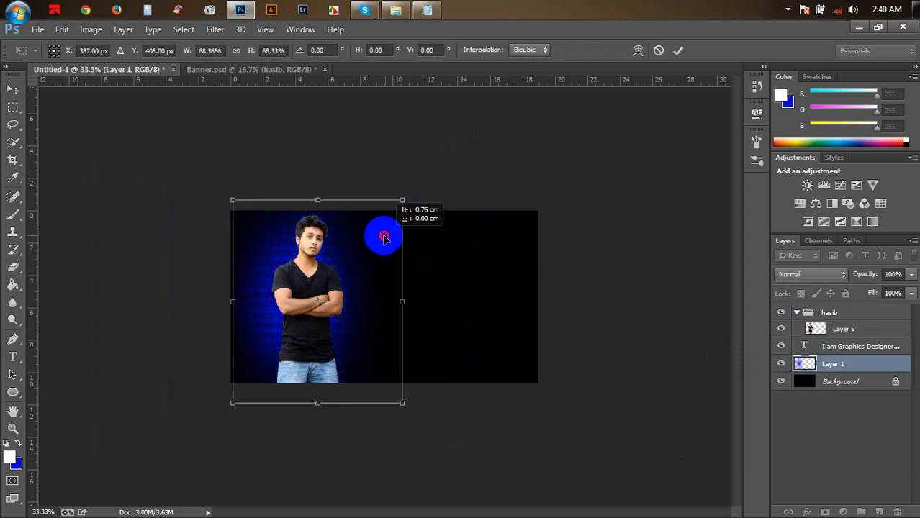
{"action": "key", "text": "Return"}
{"action": "key", "text": "ctrl+plus"}
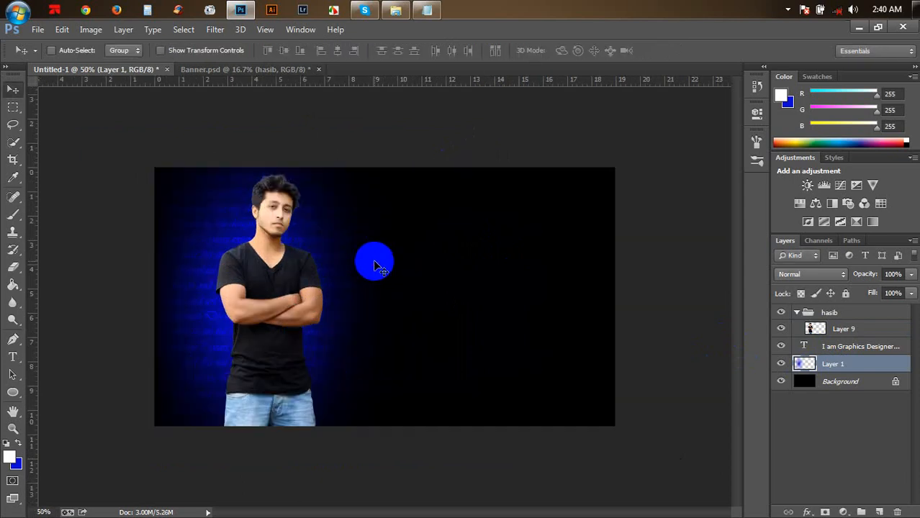
{"action": "key", "text": "ctrl+plus"}
{"action": "left_click", "coordinate": [354, 303]}
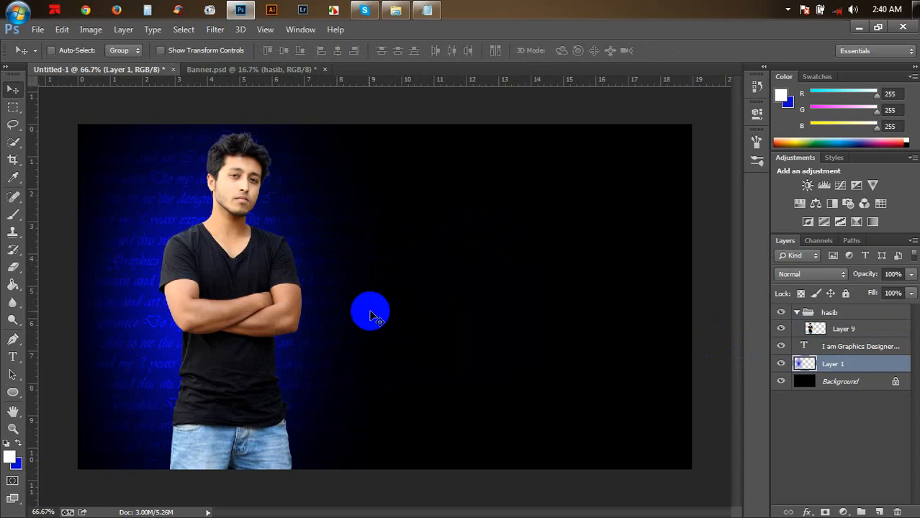
Stretch the blue glow horizontally to about 13 cm wide, shift it slightly right, and lower its opacity to 83%.
{"action": "key", "text": "ctrl+t"}
{"action": "left_click_drag", "start_coordinate": [414, 308], "coordinate": [514, 323]}
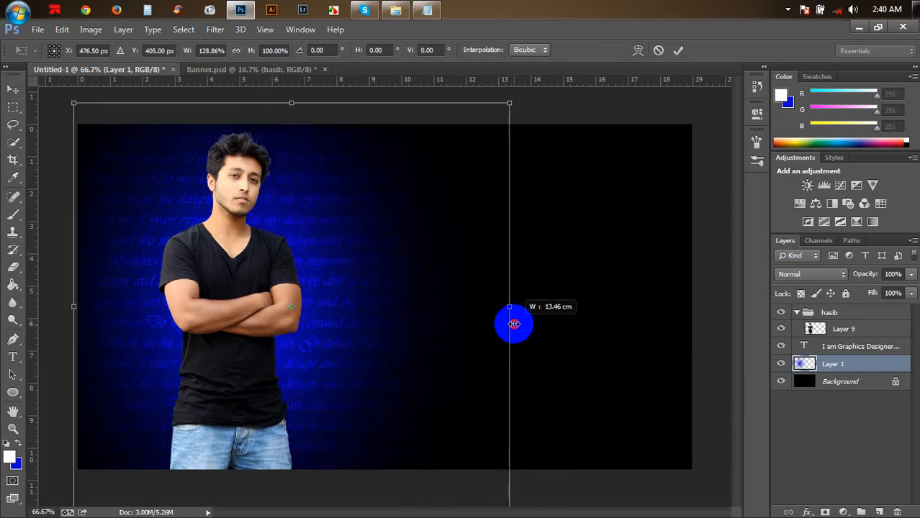
{"action": "left_click_drag", "start_coordinate": [417, 325], "coordinate": [422, 323]}
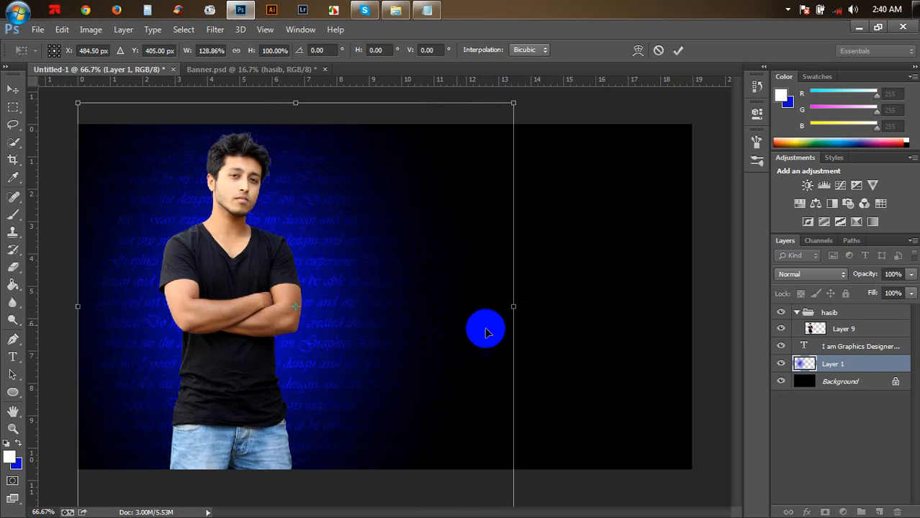
{"action": "left_click_drag", "start_coordinate": [508, 303], "coordinate": [503, 304]}
{"action": "key", "text": "Return"}
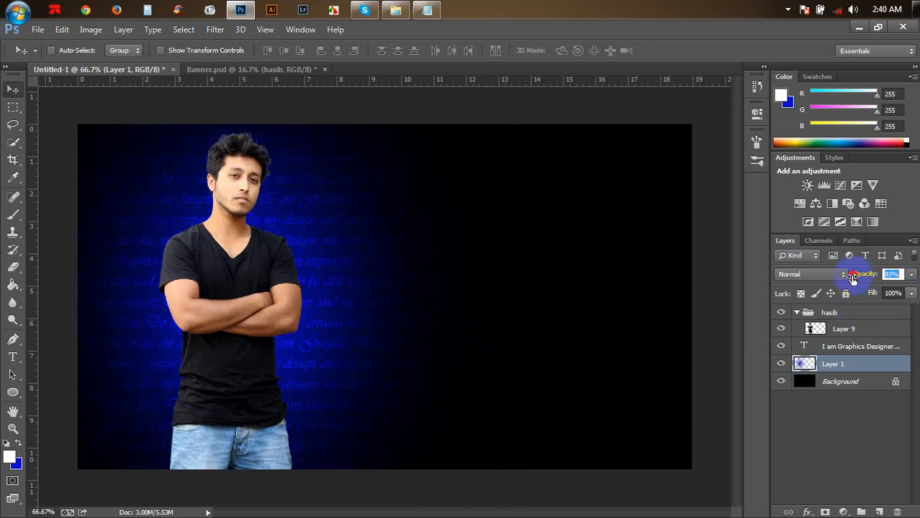
Take Layer 9 out of its group, removing the empty group, and shift the man slightly down and left.
{"action": "left_click", "coordinate": [808, 328]}
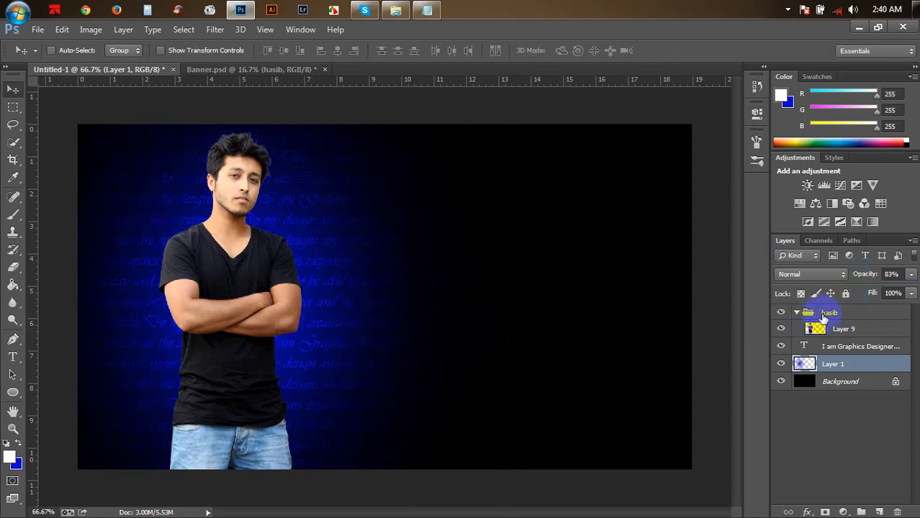
{"action": "left_click", "coordinate": [824, 315]}
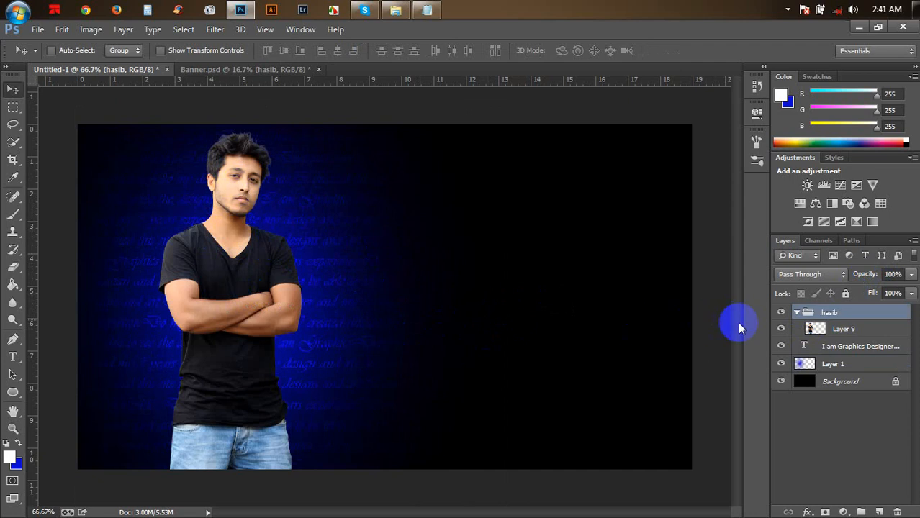
{"action": "left_click", "coordinate": [828, 328]}
{"action": "left_click_drag", "start_coordinate": [832, 331], "coordinate": [840, 311]}
{"action": "left_click", "coordinate": [835, 329]}
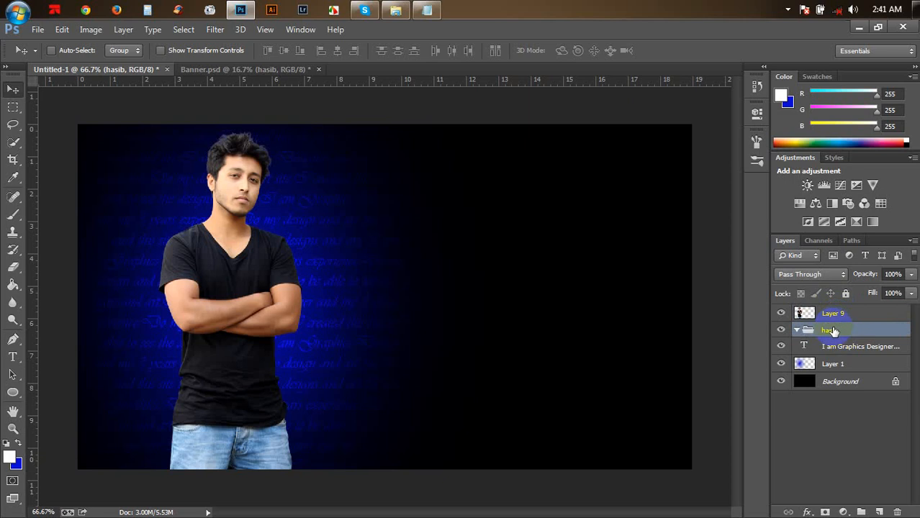
{"action": "key", "text": "ctrl+shift+g"}
{"action": "left_click", "coordinate": [840, 316]}
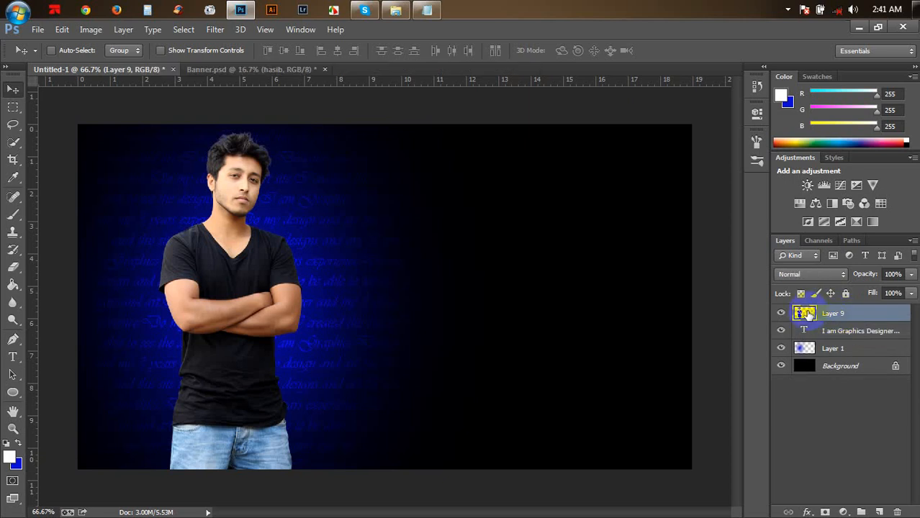
{"action": "left_click_drag", "start_coordinate": [337, 243], "coordinate": [329, 251]}
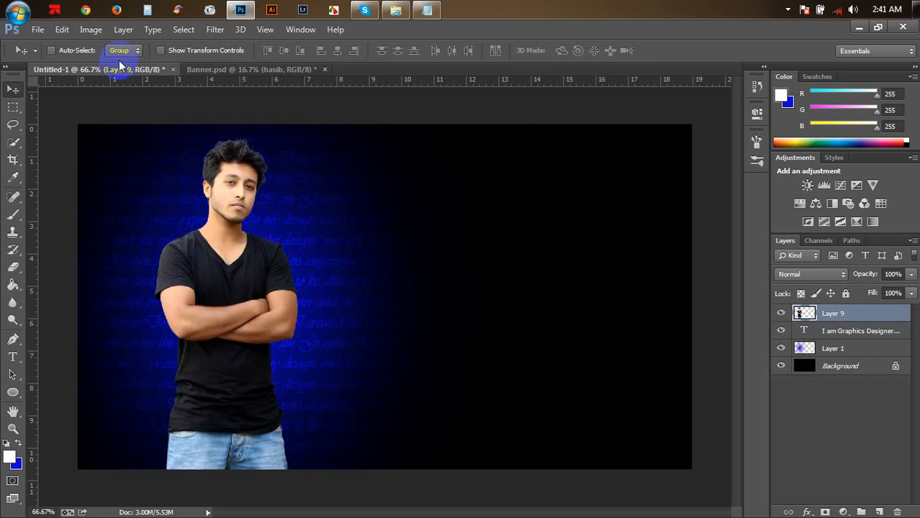
Start a Color Balance adjustment on Layer 9 and set the midtones to -47 cyan/red and +52 yellow/blue.
{"action": "left_click", "coordinate": [91, 30]}
{"action": "mouse_move", "coordinate": [101, 66]}
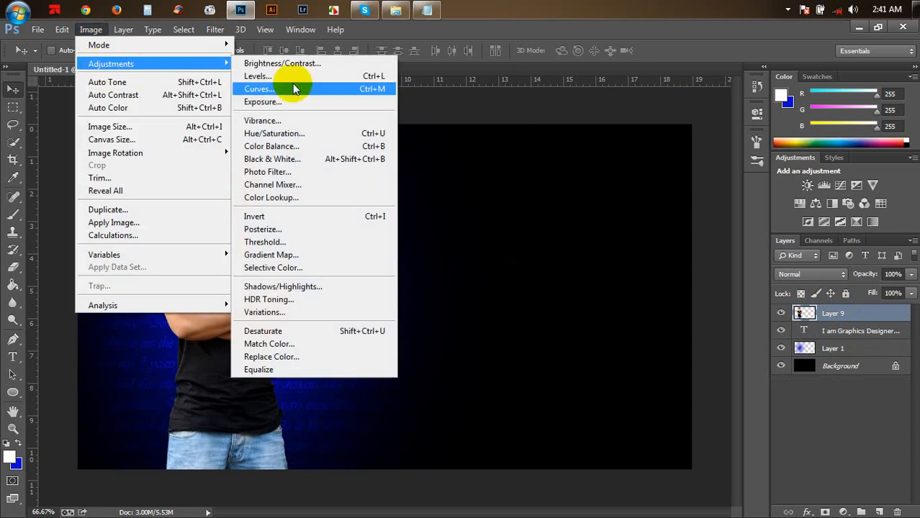
{"action": "left_click", "coordinate": [267, 147]}
{"action": "left_click_drag", "start_coordinate": [558, 91], "coordinate": [537, 87]}
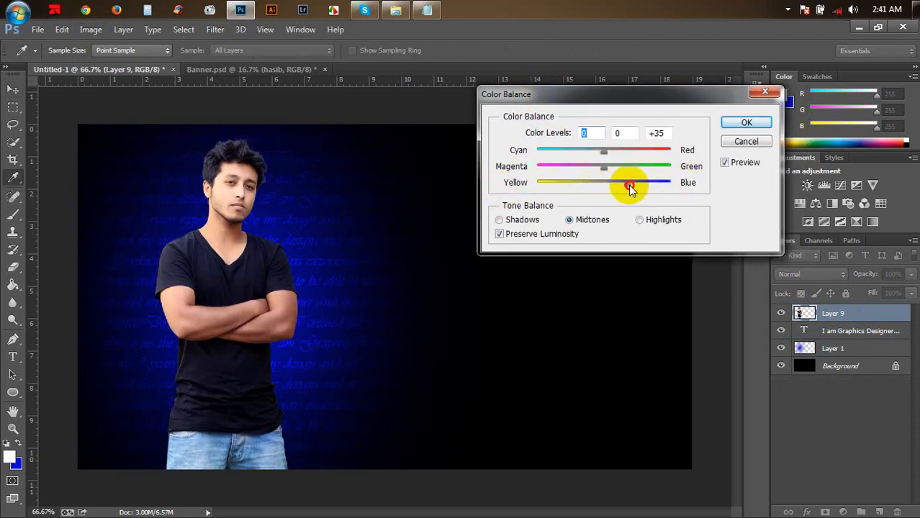
{"action": "left_click_drag", "start_coordinate": [638, 186], "coordinate": [638, 185]}
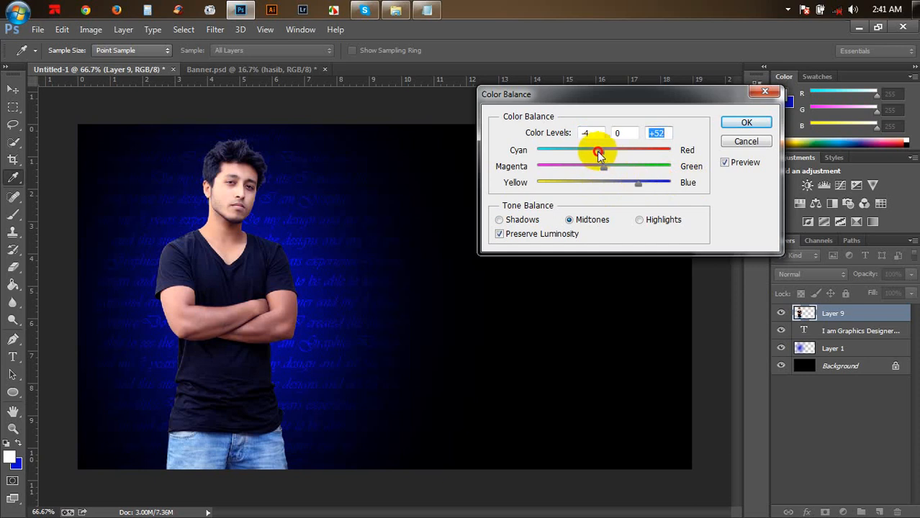
{"action": "left_click_drag", "start_coordinate": [598, 151], "coordinate": [573, 154]}
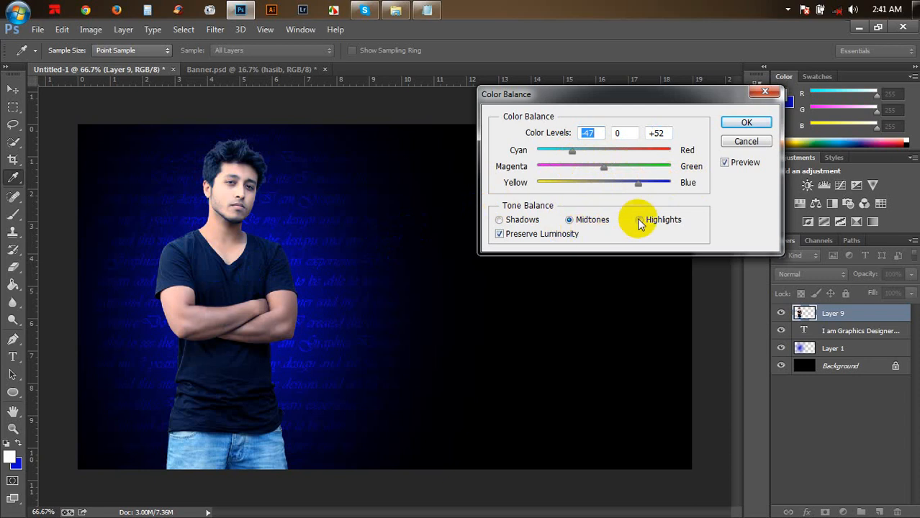
Set the Color Balance shadows to about -39 cyan/red and +35 yellow/blue.
{"action": "left_click", "coordinate": [521, 221]}
{"action": "left_click_drag", "start_coordinate": [608, 188], "coordinate": [621, 189]}
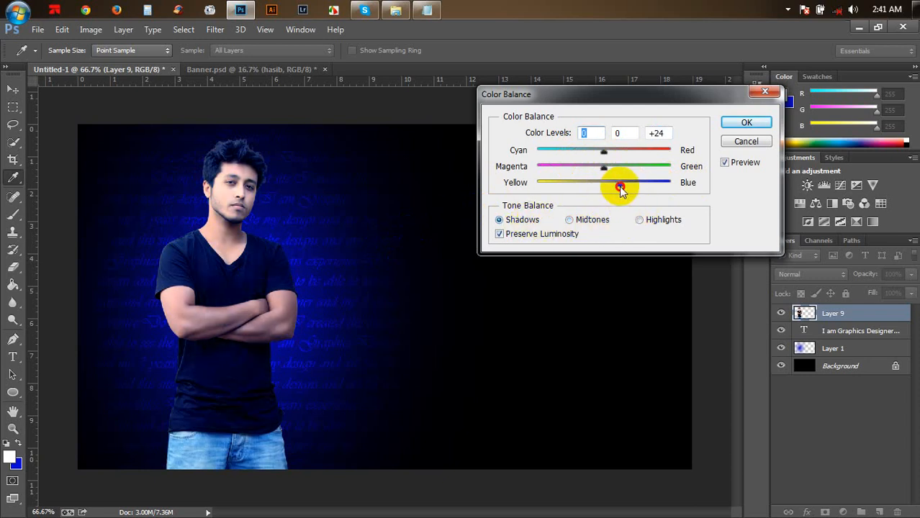
{"action": "left_click_drag", "start_coordinate": [600, 152], "coordinate": [582, 155]}
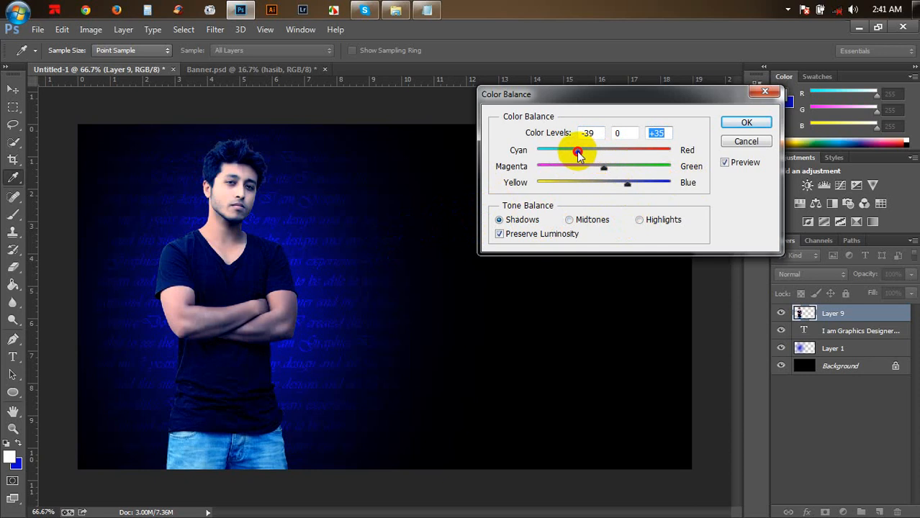
Set the Color Balance highlights to -13 cyan/red and +40 yellow/blue, and apply the adjustment.
{"action": "left_click", "coordinate": [639, 220]}
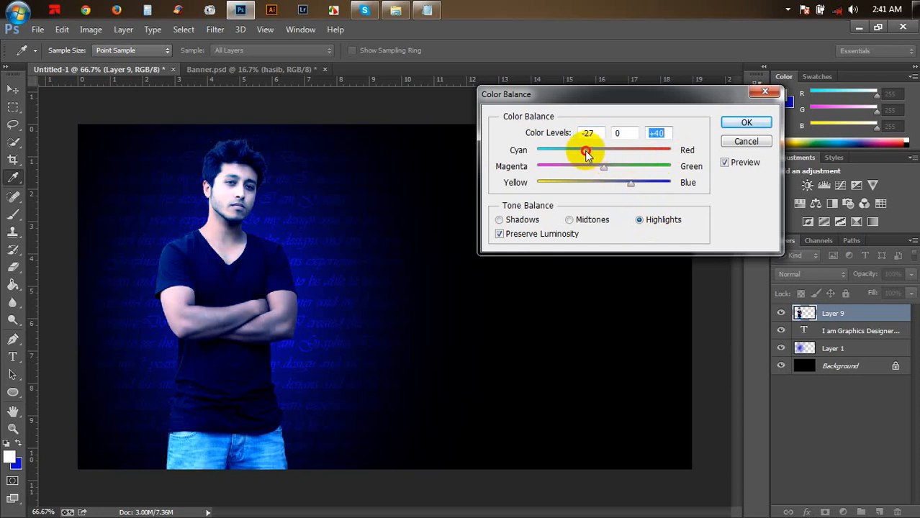
{"action": "left_click_drag", "start_coordinate": [601, 155], "coordinate": [594, 155]}
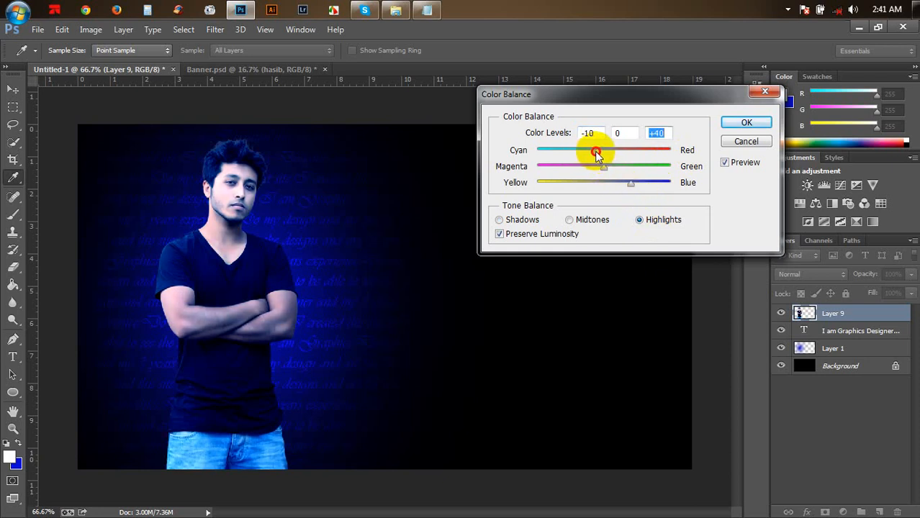
{"action": "left_click", "coordinate": [746, 123]}
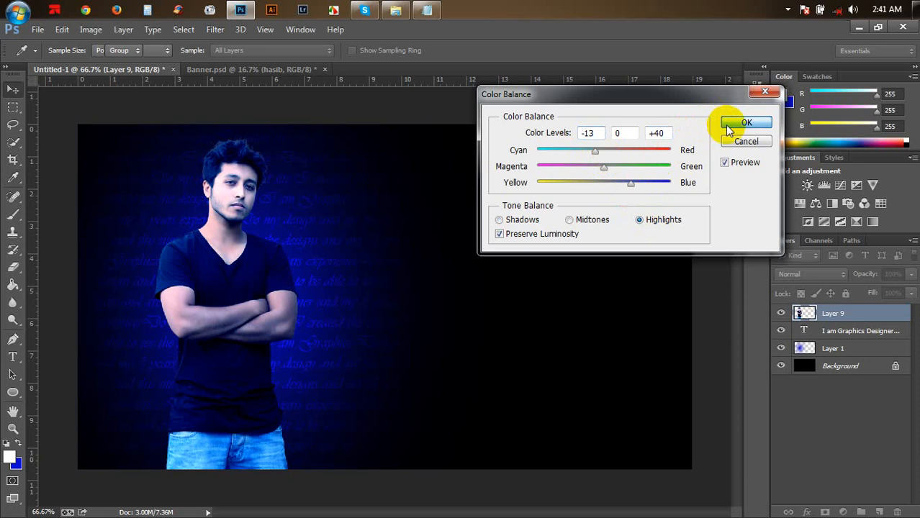
Reduce the vibrance of Layer 9 to about -33 and apply the adjustment.
{"action": "left_click", "coordinate": [90, 32]}
{"action": "mouse_move", "coordinate": [108, 63]}
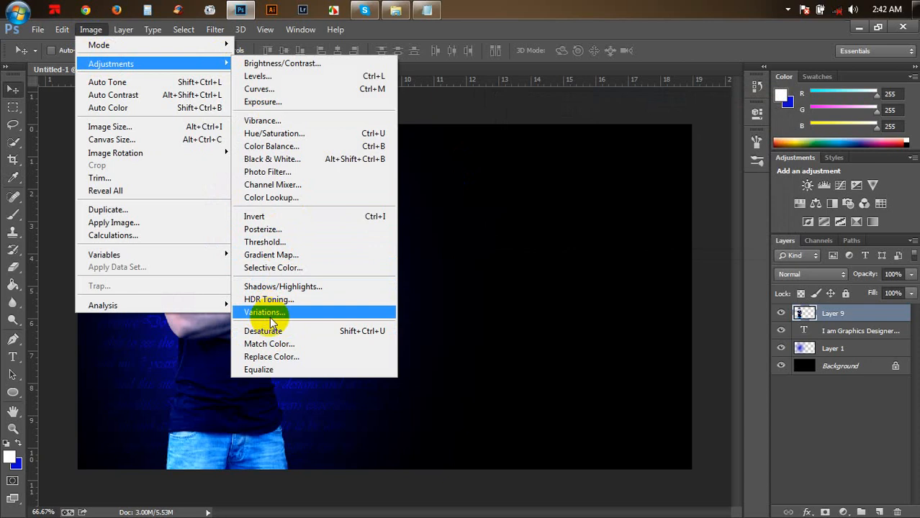
{"action": "left_click", "coordinate": [262, 121]}
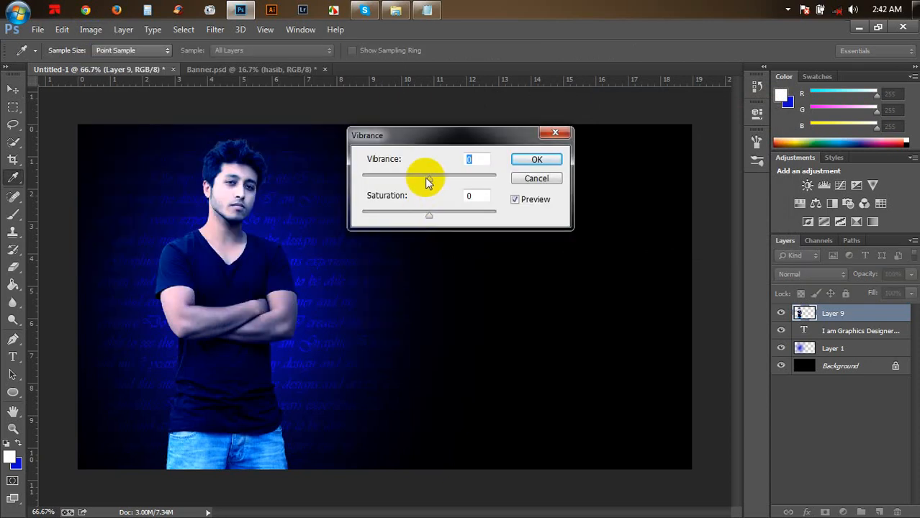
{"action": "left_click_drag", "start_coordinate": [427, 182], "coordinate": [408, 182]}
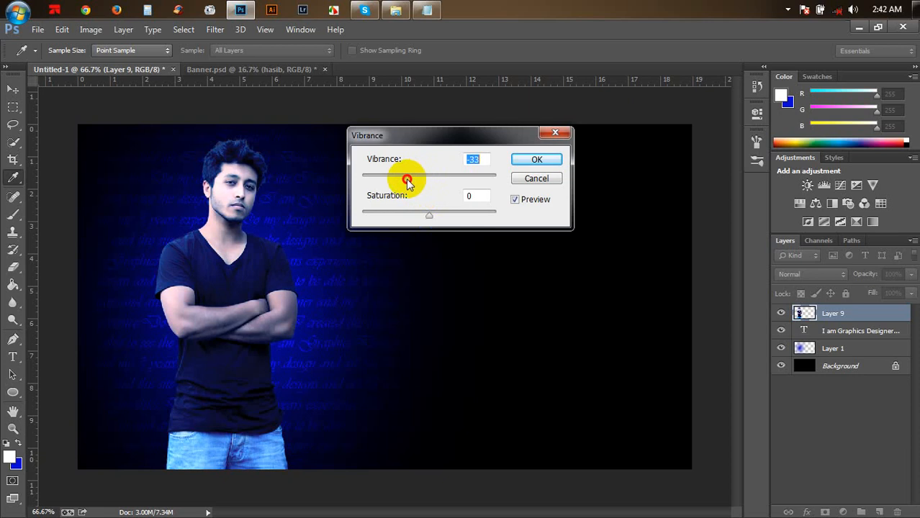
{"action": "left_click", "coordinate": [515, 162]}
{"action": "key", "text": "v"}
Start a Levels adjustment on Layer 9 and set the RGB input black level to 10 and white level to 246.
{"action": "left_click", "coordinate": [100, 30]}
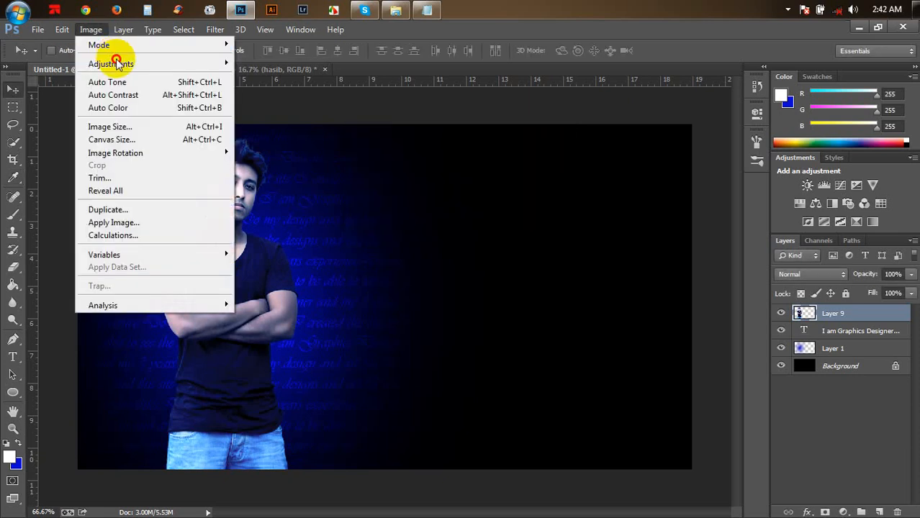
{"action": "left_click", "coordinate": [249, 77]}
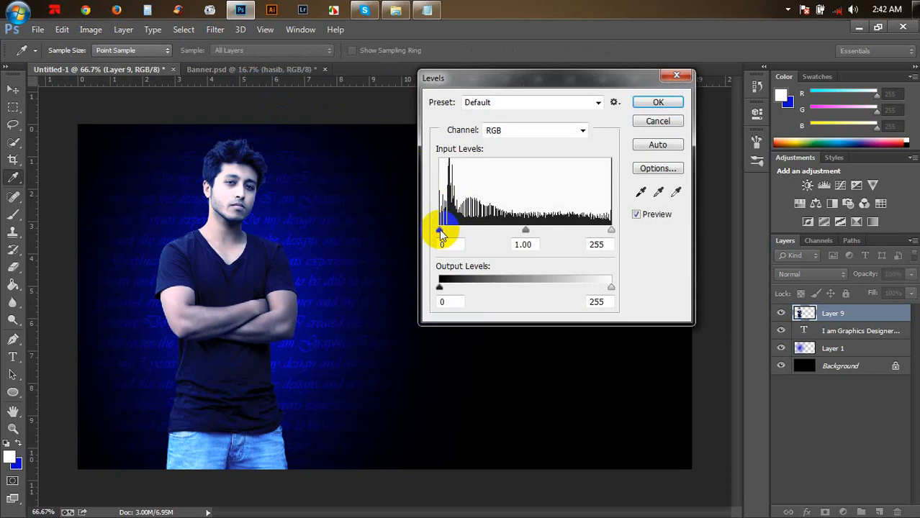
{"action": "left_click_drag", "start_coordinate": [439, 230], "coordinate": [447, 232]}
{"action": "left_click_drag", "start_coordinate": [611, 230], "coordinate": [605, 232]}
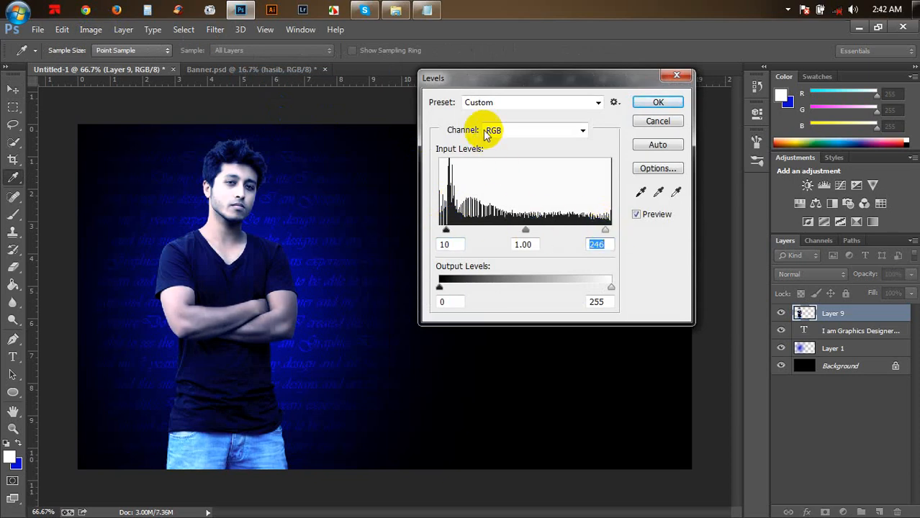
Set the Blue channel's input levels to 24 and 244, raise its output black level slightly, and apply the Levels adjustment.
{"action": "left_click", "coordinate": [471, 130]}
{"action": "left_click", "coordinate": [500, 178]}
{"action": "left_click", "coordinate": [447, 231]}
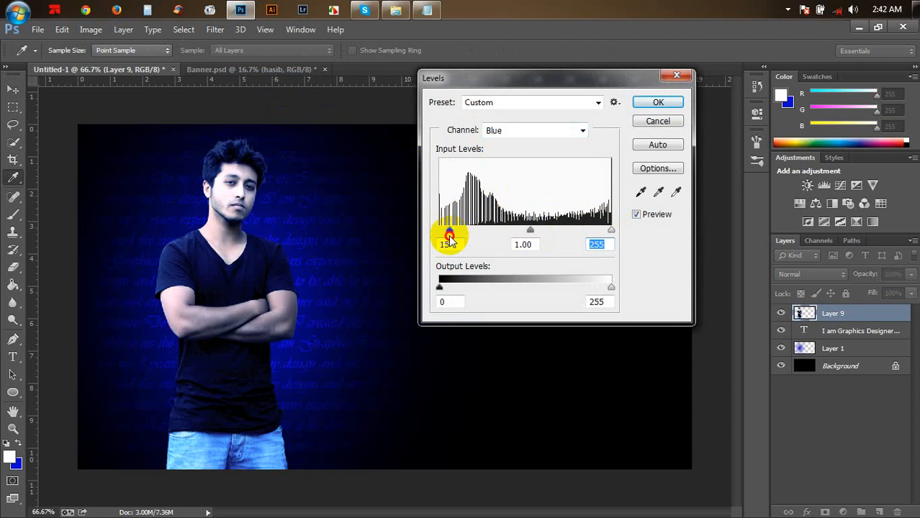
{"action": "left_click_drag", "start_coordinate": [455, 241], "coordinate": [456, 241]}
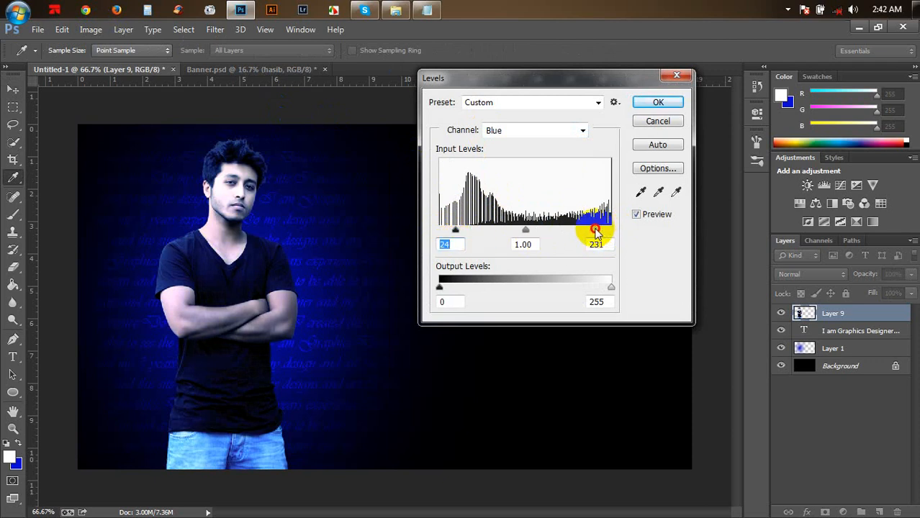
{"action": "left_click_drag", "start_coordinate": [595, 230], "coordinate": [604, 230]}
{"action": "left_click", "coordinate": [442, 287]}
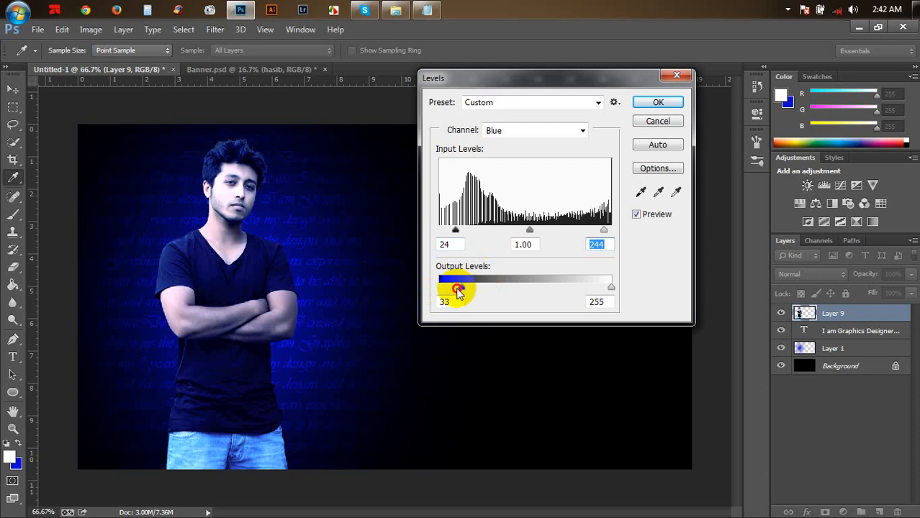
{"action": "mouse_move", "coordinate": [458, 290]}
{"action": "left_mouse_down"}
{"action": "mouse_move", "coordinate": [449, 296]}
{"action": "mouse_move", "coordinate": [466, 291]}
{"action": "left_mouse_up"}
{"action": "left_click", "coordinate": [655, 102]}
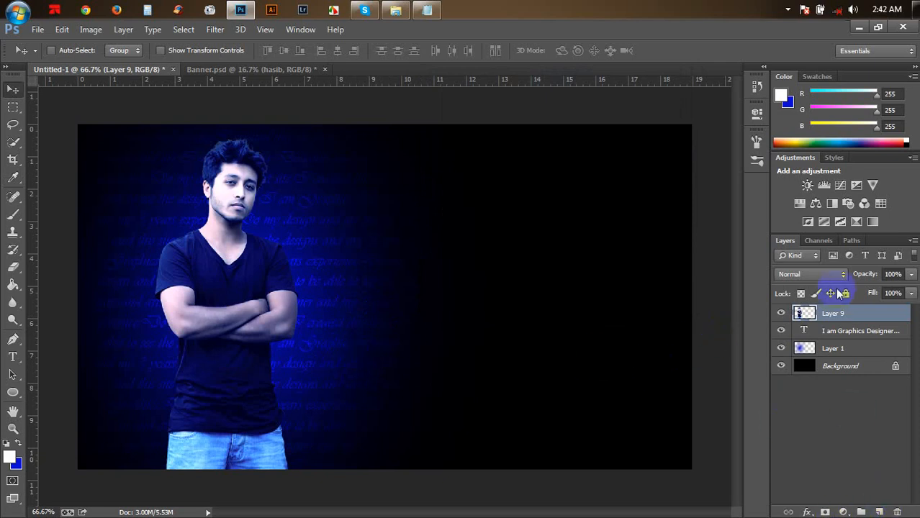
Add a new layer above Layer 9 and draw a linear transparent gradient upward over the jeans to darken them.
{"action": "left_click", "coordinate": [880, 511]}
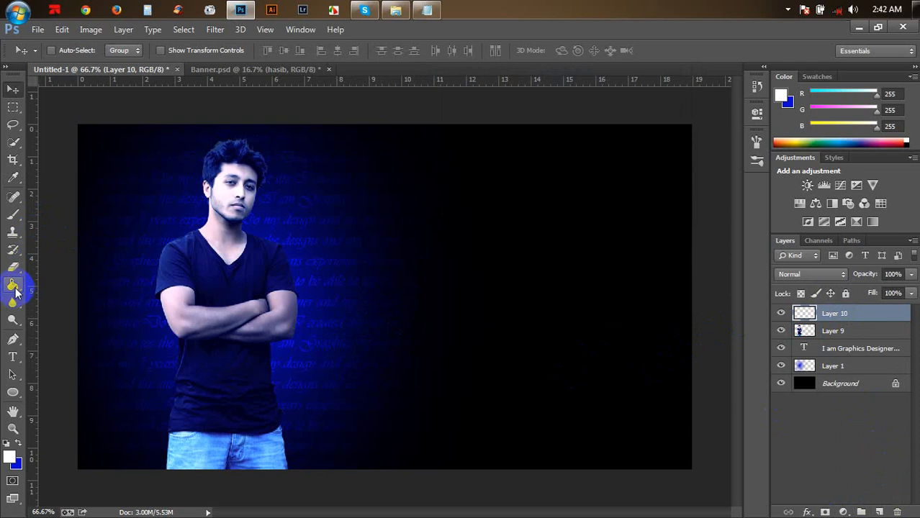
{"action": "left_click", "coordinate": [14, 288]}
{"action": "left_click", "coordinate": [72, 283]}
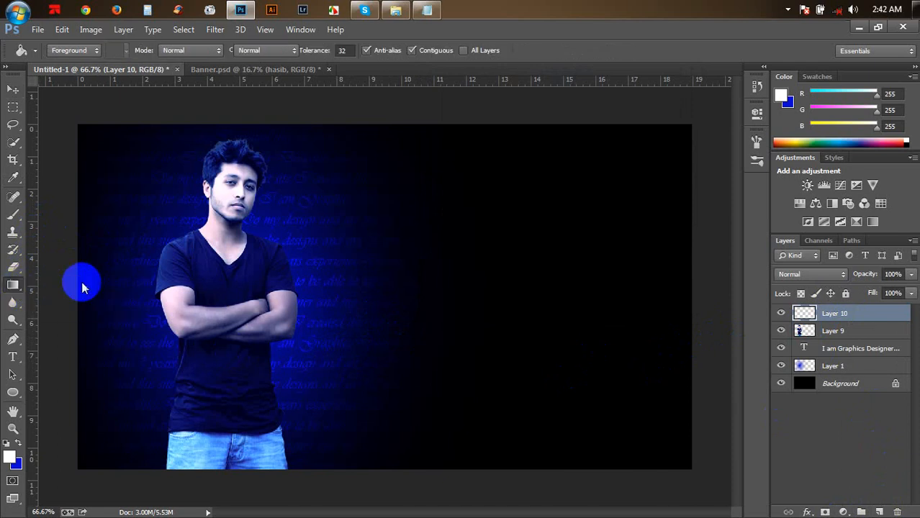
{"action": "left_click", "coordinate": [96, 53]}
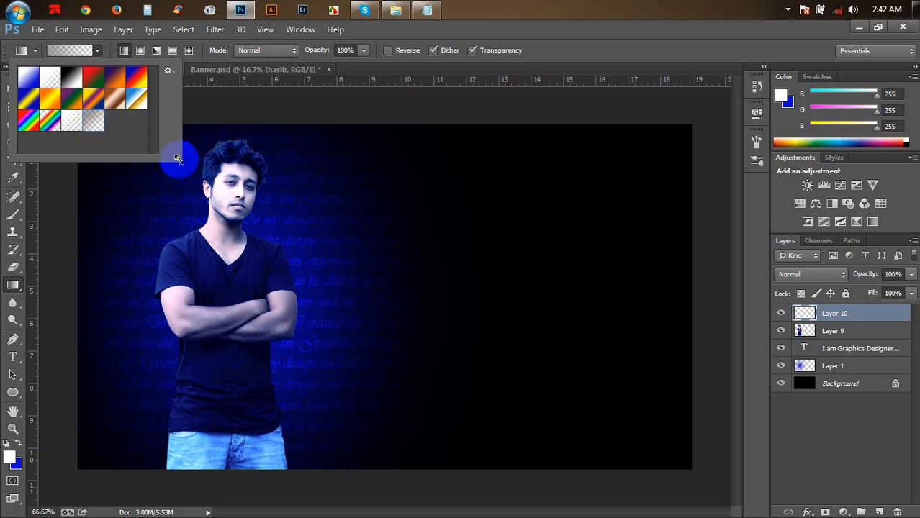
{"action": "left_click_drag", "start_coordinate": [178, 158], "coordinate": [227, 212]}
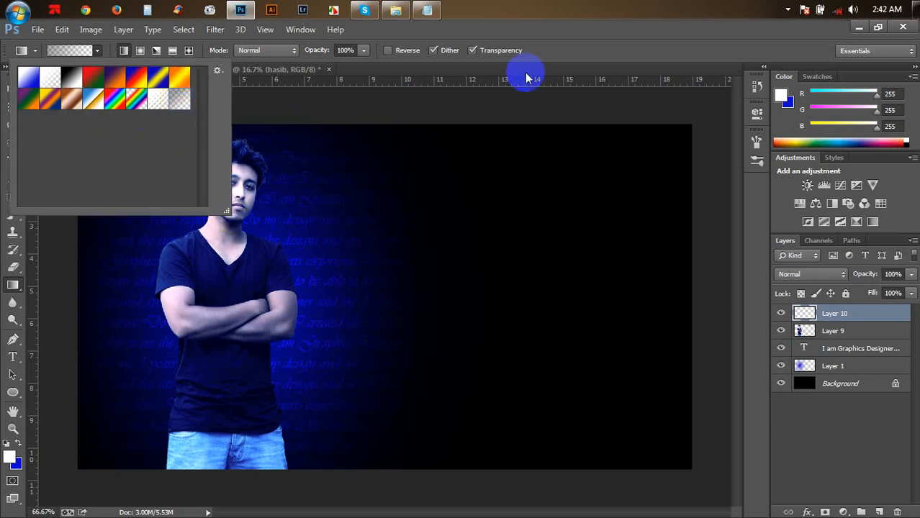
{"action": "left_click", "coordinate": [551, 54]}
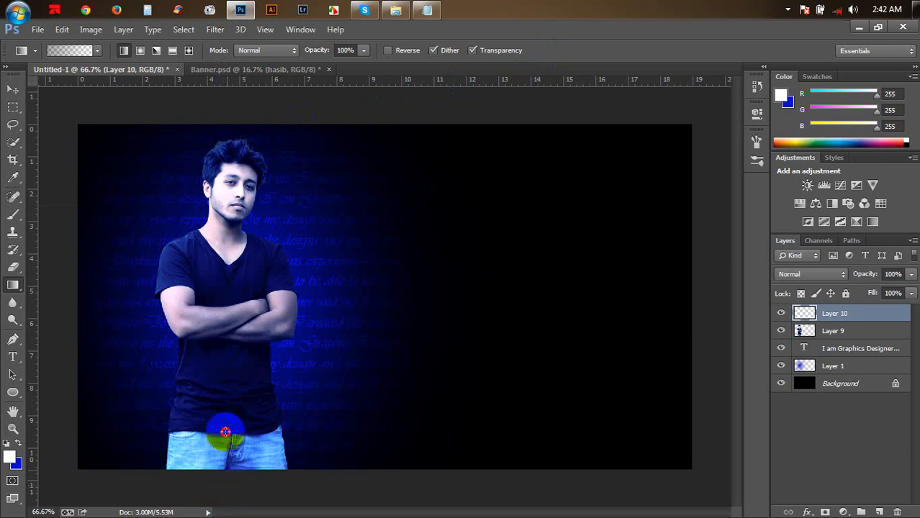
{"action": "left_click_drag", "start_coordinate": [227, 385], "coordinate": [219, 354]}
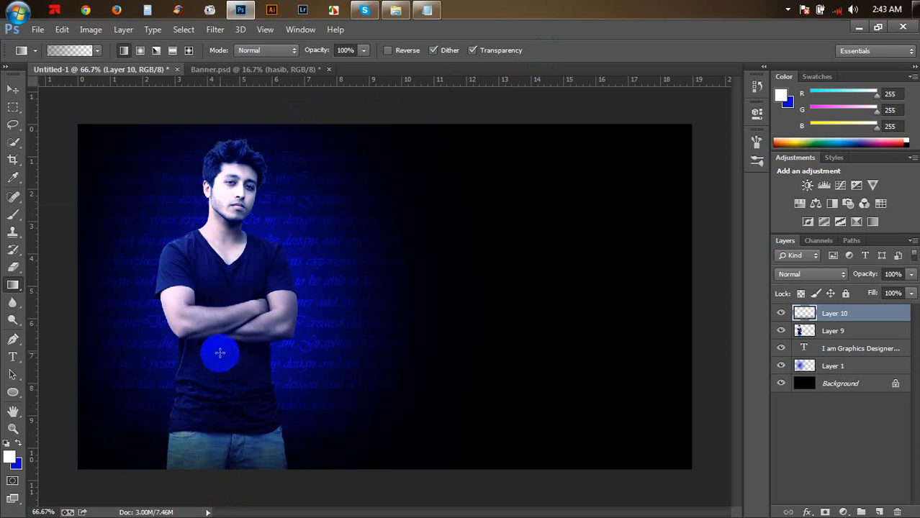
Compare the image with Layer 10 hidden and shown, and set the layer's opacity to 40%.
{"action": "left_click_drag", "start_coordinate": [870, 279], "coordinate": [852, 274]}
{"action": "left_click", "coordinate": [784, 314]}
{"action": "left_click", "coordinate": [785, 314]}
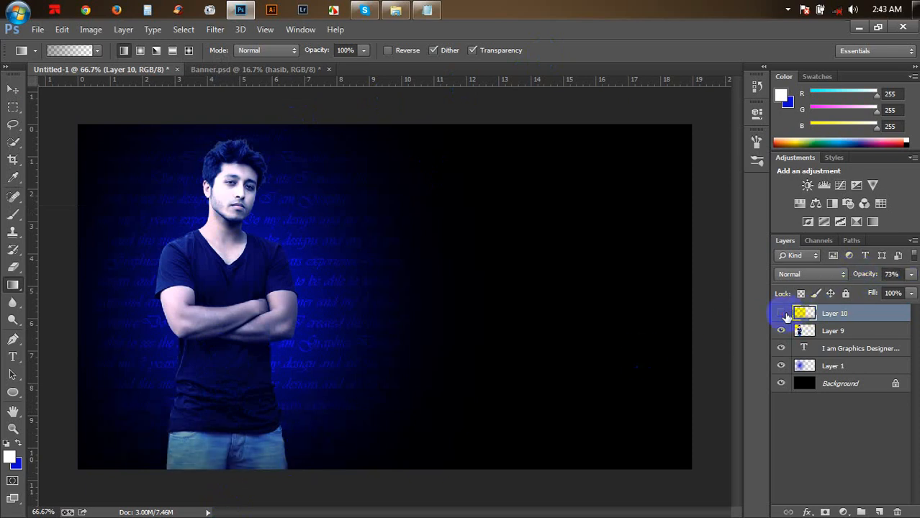
{"action": "left_click", "coordinate": [785, 315]}
{"action": "left_click", "coordinate": [783, 314]}
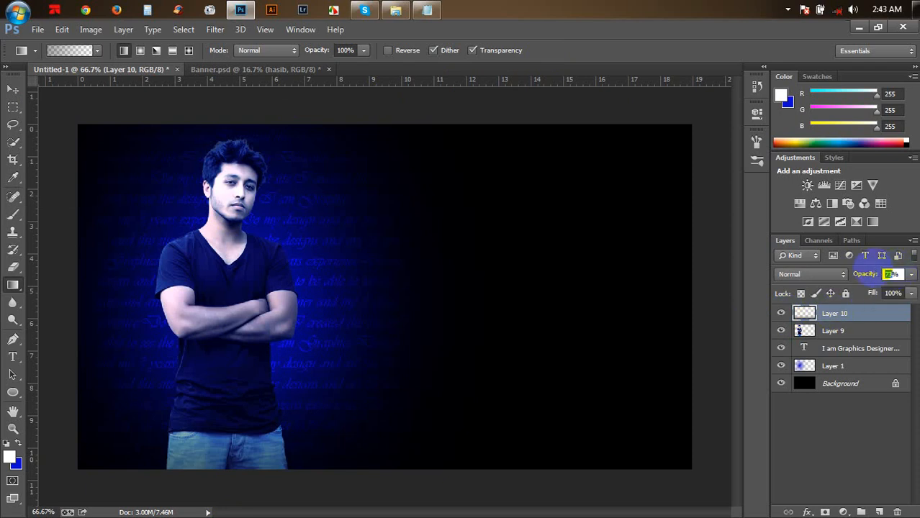
{"action": "type", "text": "40"}
{"action": "key", "text": "Return"}
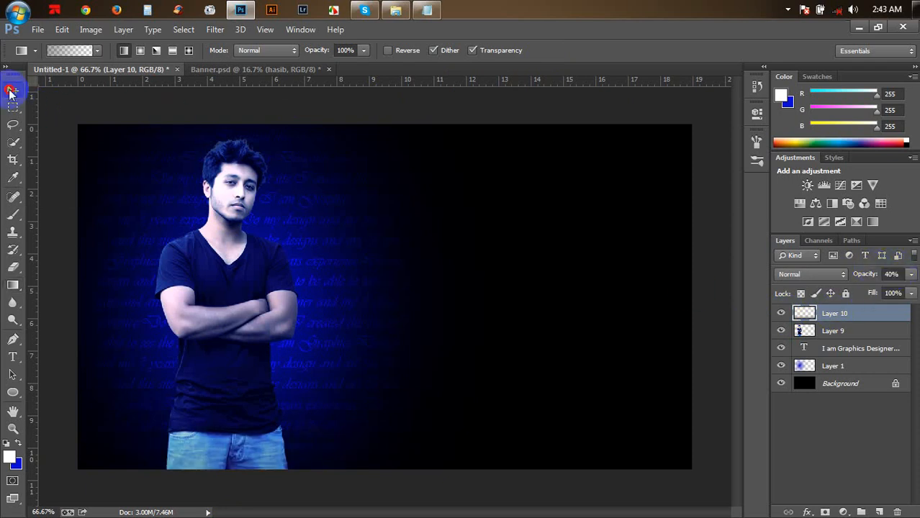
{"action": "left_click", "coordinate": [12, 88]}
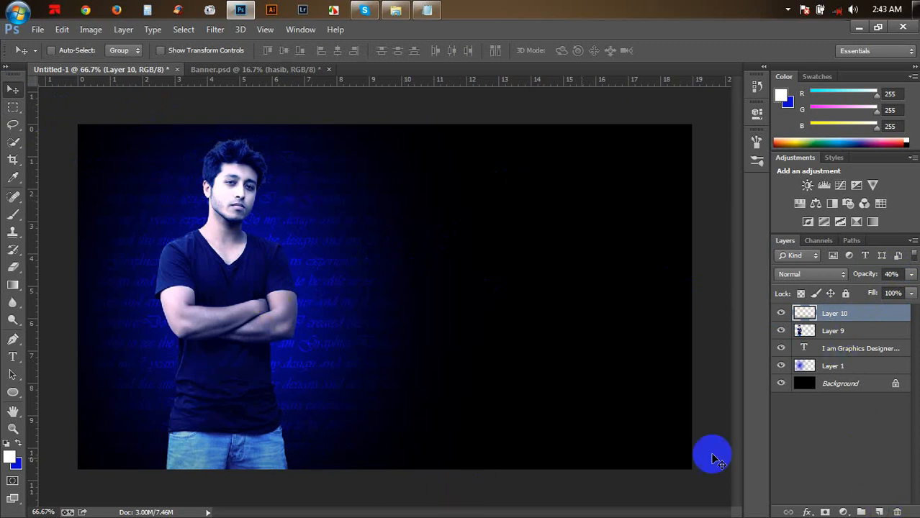
Add a new layer above Layer 10 and set up a soft round 12 px brush with 0% hardness.
{"action": "left_click", "coordinate": [880, 512]}
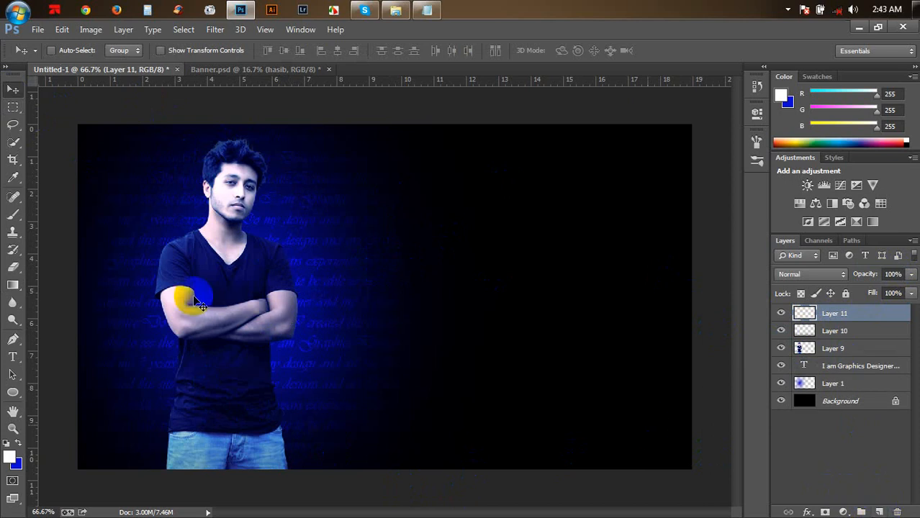
{"action": "left_click", "coordinate": [16, 343]}
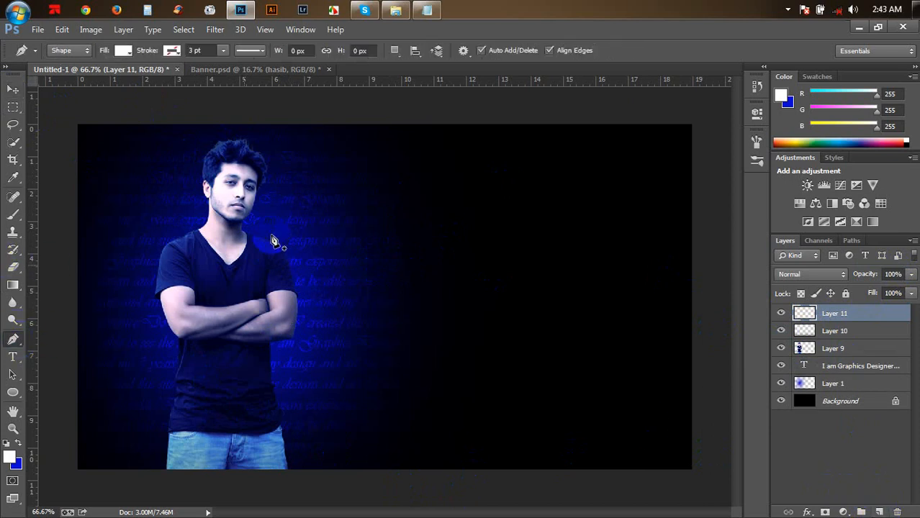
{"action": "left_click", "coordinate": [15, 216]}
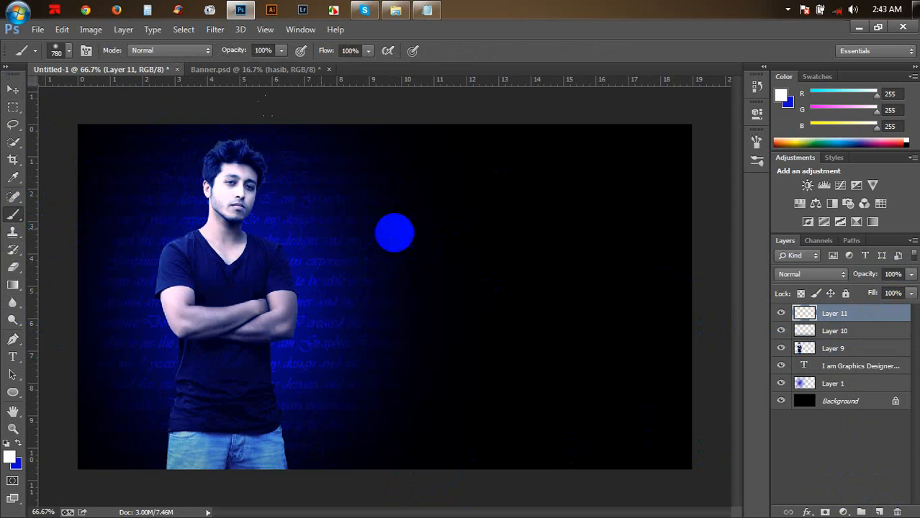
{"action": "right_click", "coordinate": [392, 232]}
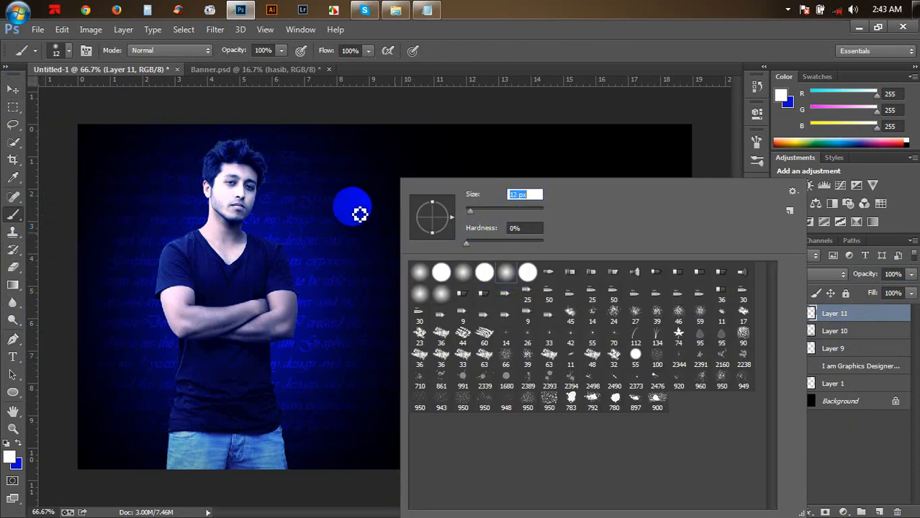
Test wavy white brush strokes beside the man at 12, 15 and 20 px, undoing each, and settle on 15 px.
{"action": "mouse_move", "coordinate": [351, 207]}
{"action": "left_mouse_down"}
{"action": "mouse_move", "coordinate": [360, 249]}
{"action": "mouse_move", "coordinate": [410, 309]}
{"action": "mouse_move", "coordinate": [406, 342]}
{"action": "left_mouse_up"}
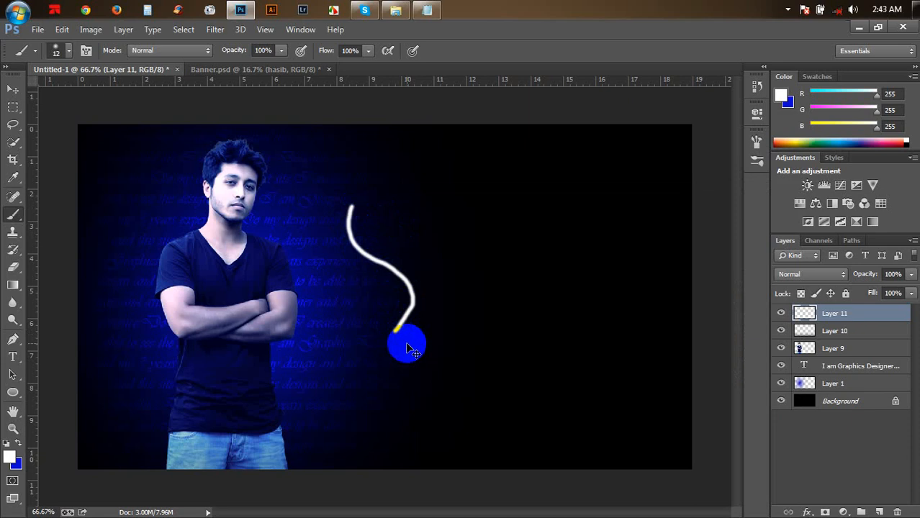
{"action": "key", "text": "ctrl+z"}
{"action": "mouse_move", "coordinate": [335, 216]}
{"action": "left_mouse_down"}
{"action": "mouse_move", "coordinate": [375, 261]}
{"action": "mouse_move", "coordinate": [367, 325]}
{"action": "left_mouse_up"}
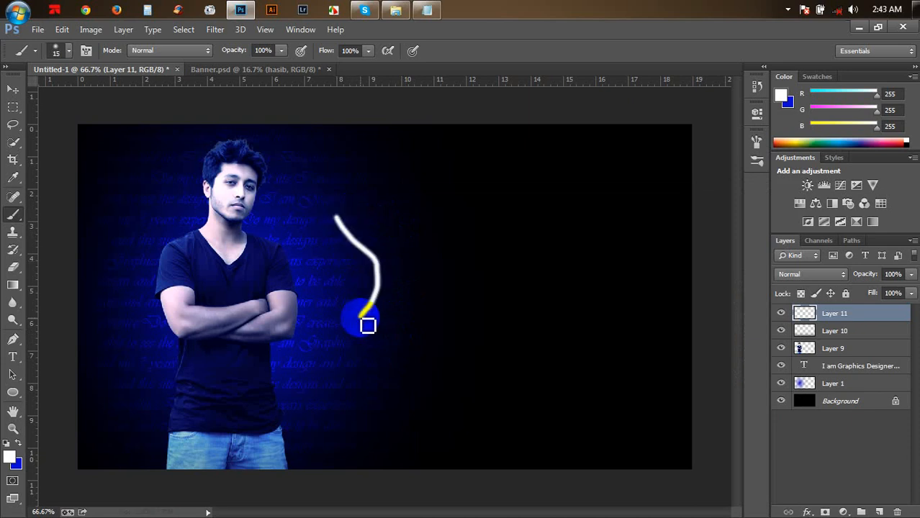
{"action": "key", "text": "ctrl+z"}
{"action": "key", "text": "bracketright"}
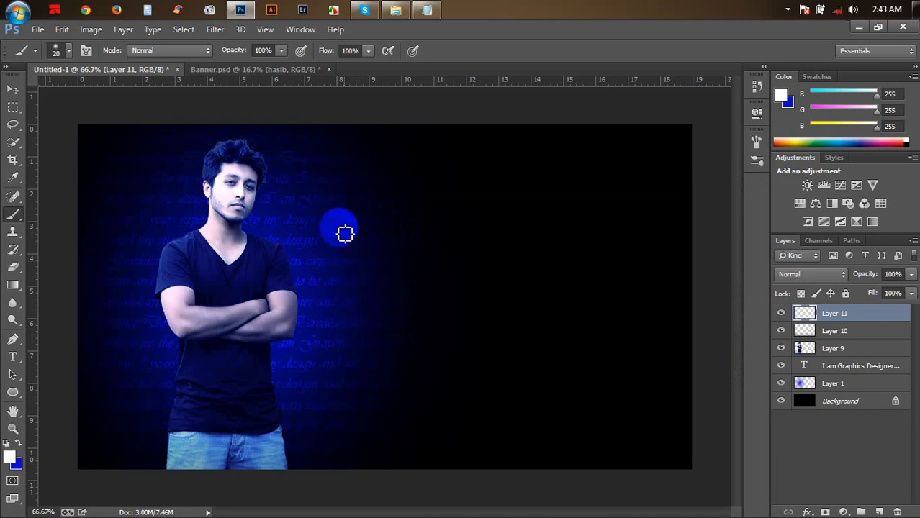
{"action": "left_click_drag", "start_coordinate": [332, 219], "coordinate": [391, 314]}
{"action": "key", "text": "ctrl+z"}
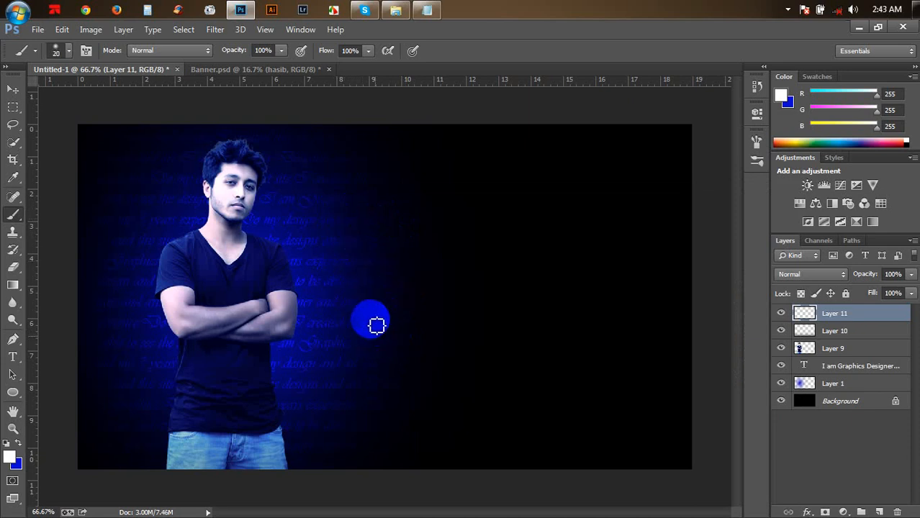
{"action": "key", "text": "bracketleft"}
{"action": "left_click_drag", "start_coordinate": [332, 245], "coordinate": [366, 360]}
{"action": "key", "text": "ctrl+z"}
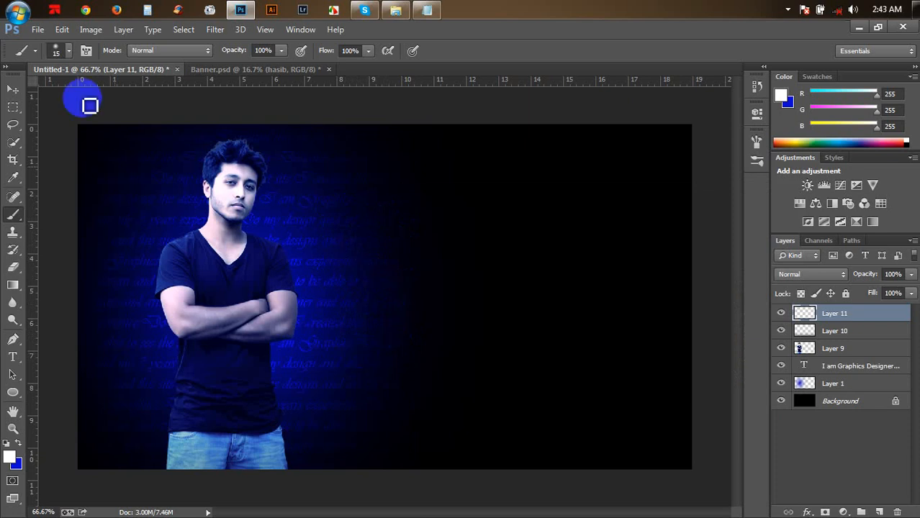
{"action": "left_click", "coordinate": [13, 340]}
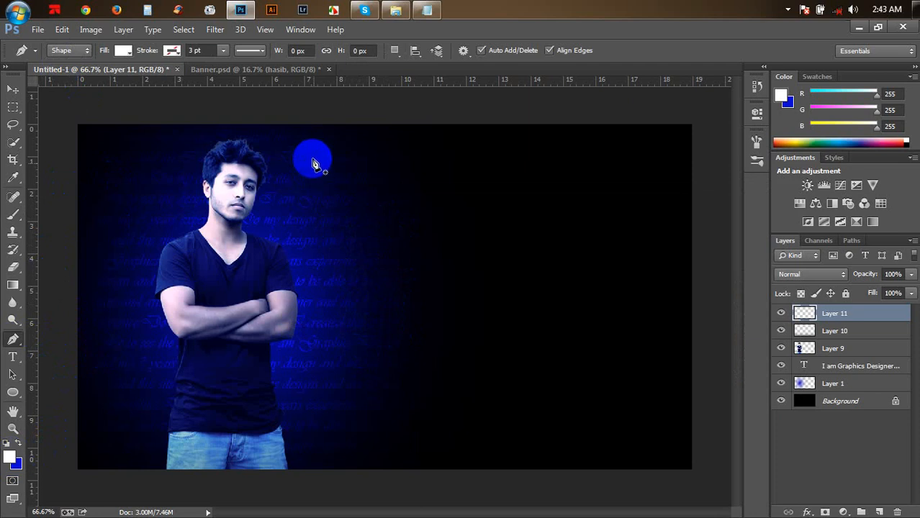
{"action": "left_click", "coordinate": [313, 228]}
{"action": "left_click_drag", "start_coordinate": [183, 165], "coordinate": [196, 255]}
{"action": "left_click_drag", "start_coordinate": [302, 268], "coordinate": [310, 314]}
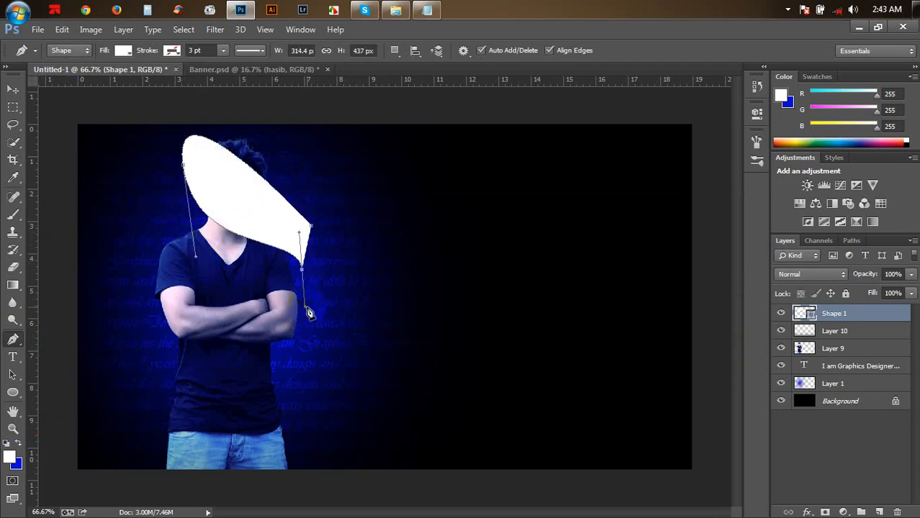
{"action": "key", "text": "ctrl+alt+z"}
{"action": "key", "text": "ctrl+alt+z"}
{"action": "key", "text": "ctrl+alt+z"}
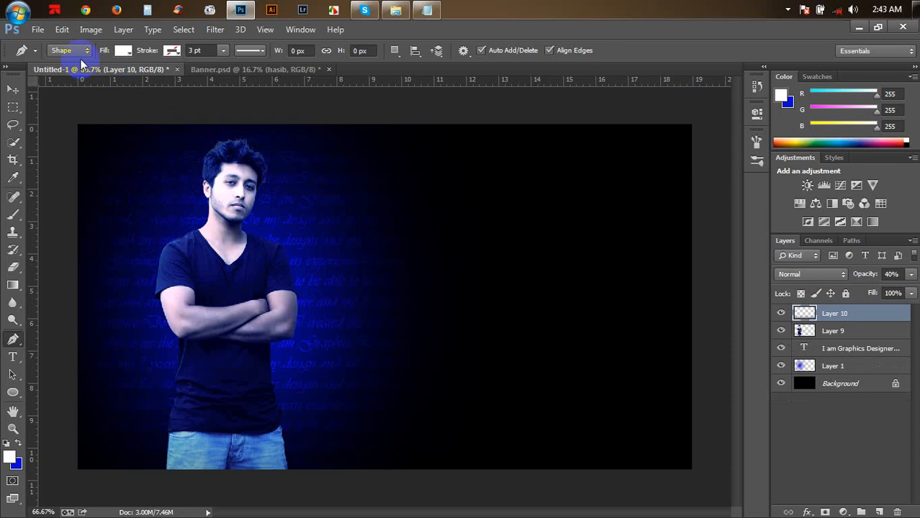
Set the Pen tool to Path mode and add a new layer above Layer 10.
{"action": "left_click", "coordinate": [79, 52]}
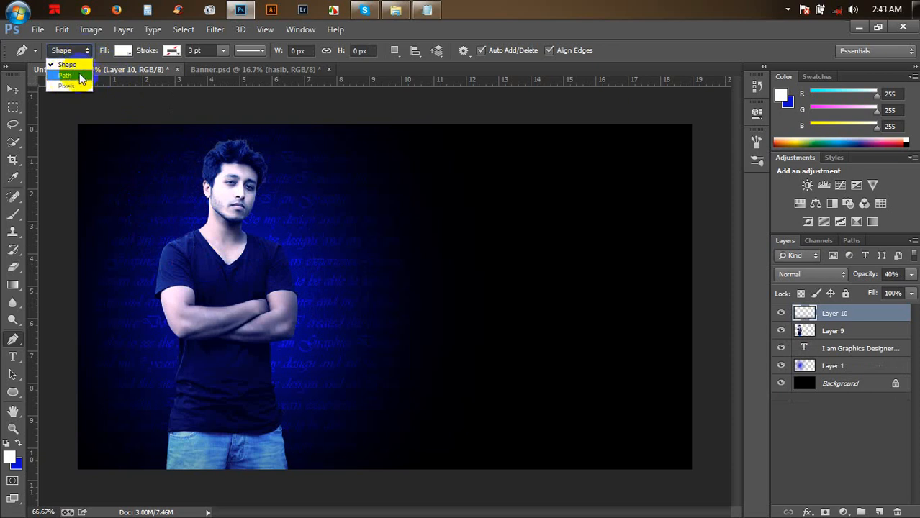
{"action": "left_click", "coordinate": [65, 75]}
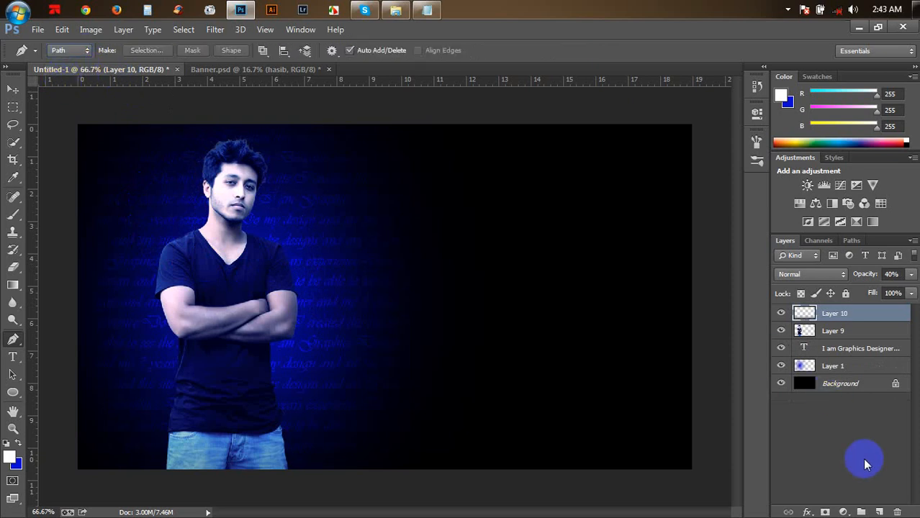
{"action": "left_click", "coordinate": [881, 511]}
{"action": "left_click", "coordinate": [71, 54]}
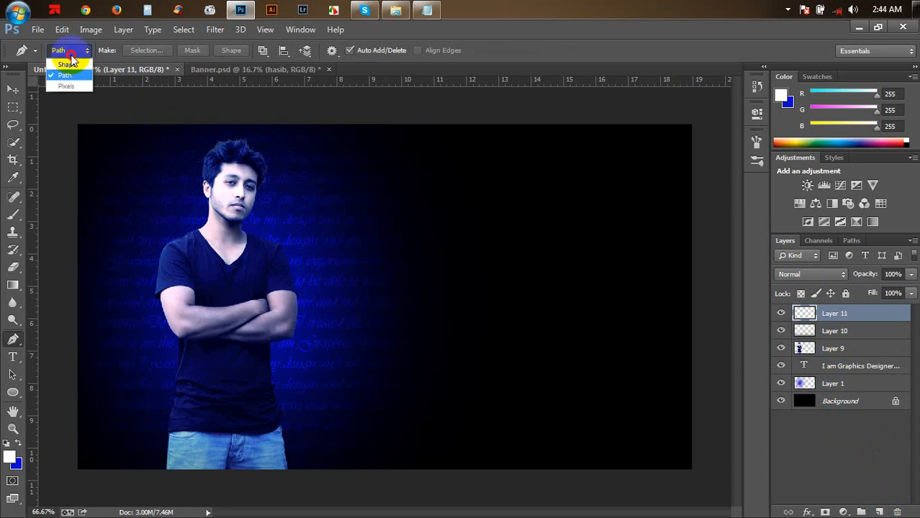
Draw a winding open path around the man from beside his head past his legs to the canvas's lower right, and reposition its start and lower-left anchors.
{"action": "left_click", "coordinate": [325, 210]}
{"action": "left_click_drag", "start_coordinate": [148, 163], "coordinate": [152, 247]}
{"action": "left_click_drag", "start_coordinate": [291, 274], "coordinate": [185, 308]}
{"action": "left_click_drag", "start_coordinate": [151, 355], "coordinate": [288, 416]}
{"action": "left_click_drag", "start_coordinate": [279, 332], "coordinate": [406, 416]}
{"action": "left_click_drag", "start_coordinate": [152, 447], "coordinate": [184, 507]}
{"action": "left_click_drag", "start_coordinate": [387, 439], "coordinate": [538, 499]}
{"action": "left_click_drag", "start_coordinate": [550, 415], "coordinate": [661, 420]}
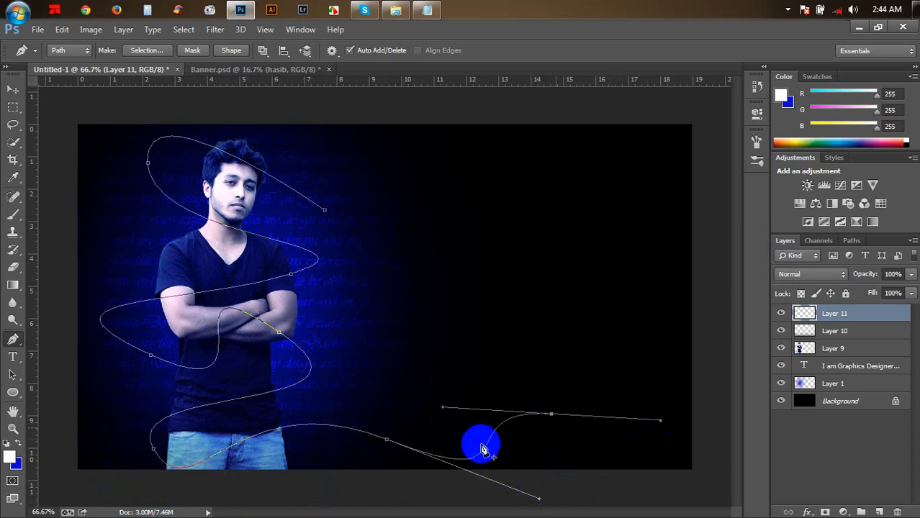
{"action": "left_click_drag", "start_coordinate": [130, 442], "coordinate": [120, 440]}
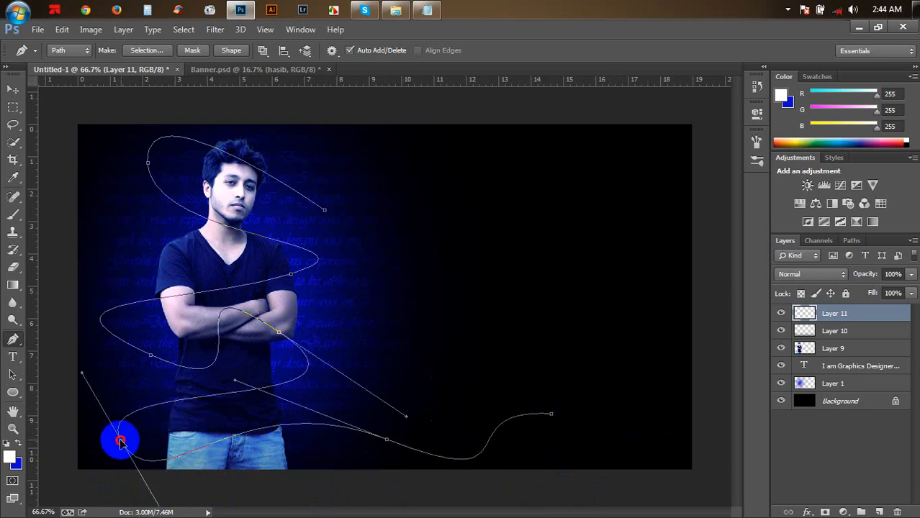
{"action": "left_click_drag", "start_coordinate": [322, 211], "coordinate": [360, 199]}
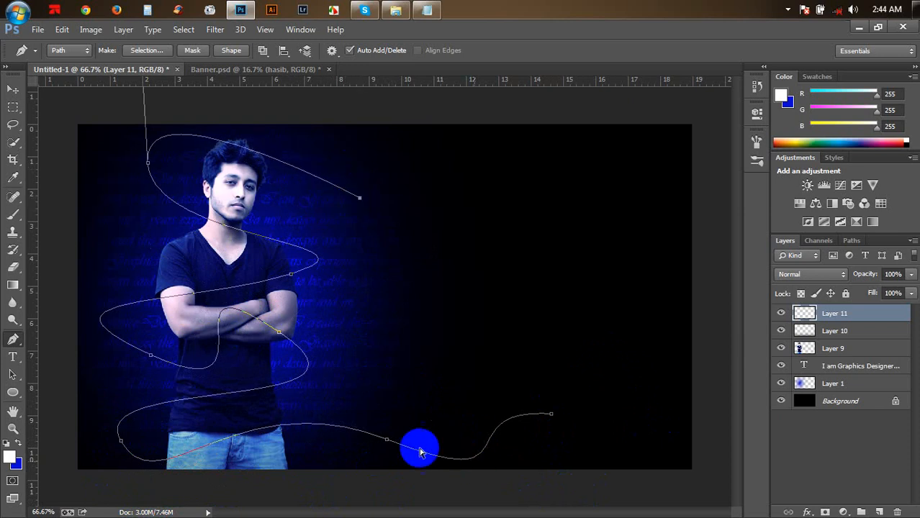
Reposition the path's anchors to the right of the man's legs, beside his left-hand elbow and at his right-hand upper arm to tighten the curves.
{"action": "left_click_drag", "start_coordinate": [388, 439], "coordinate": [332, 443]}
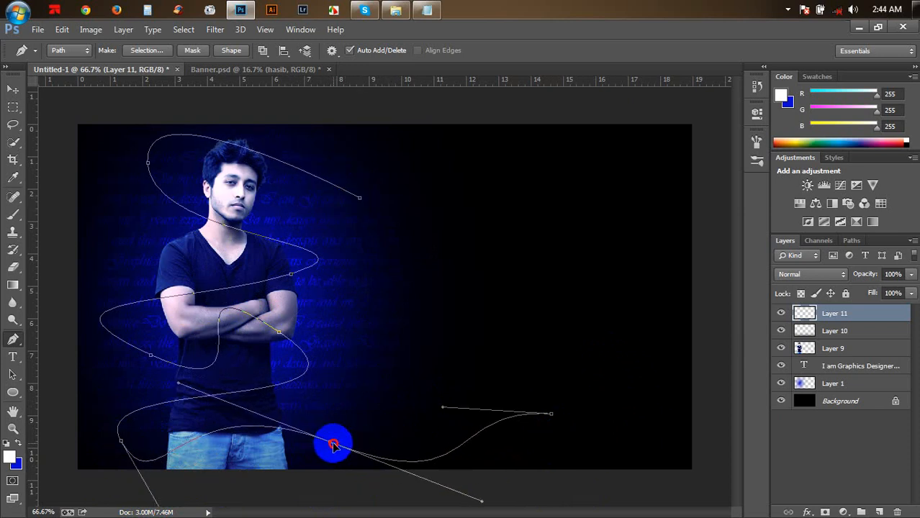
{"action": "left_click_drag", "start_coordinate": [149, 355], "coordinate": [151, 344]}
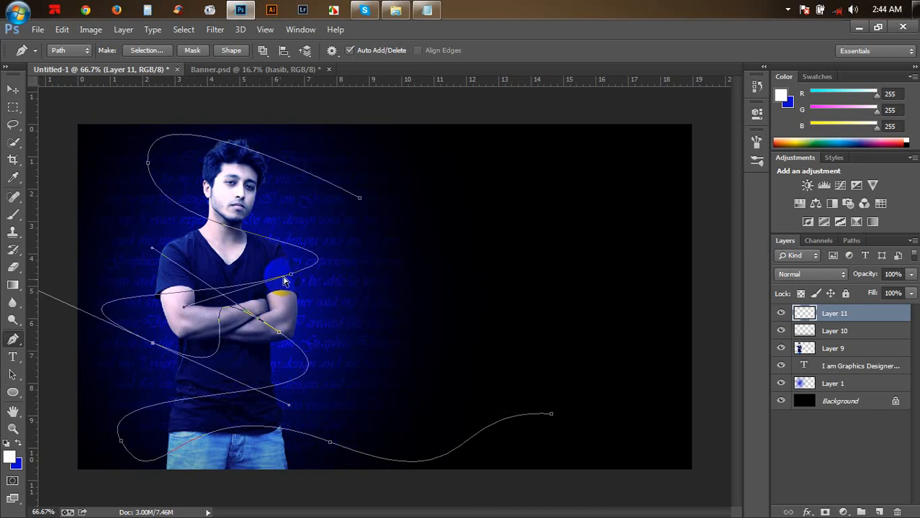
{"action": "mouse_move", "coordinate": [290, 274]}
{"action": "left_mouse_down"}
{"action": "mouse_move", "coordinate": [298, 263]}
{"action": "mouse_move", "coordinate": [275, 263]}
{"action": "mouse_move", "coordinate": [279, 270]}
{"action": "left_mouse_up"}
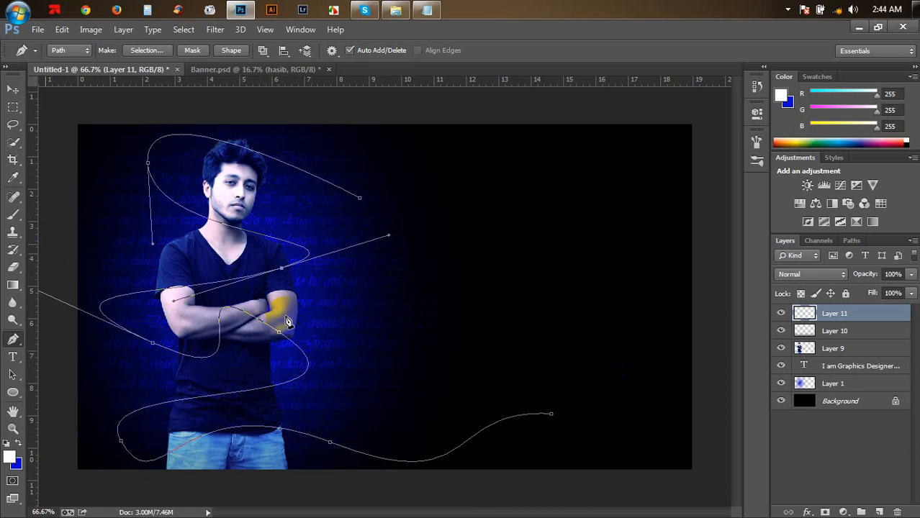
Stroke the winding path on Layer 11 with the Brush and Simulate Pressure enabled, and check the streak with the path hidden.
{"action": "right_click", "coordinate": [382, 272]}
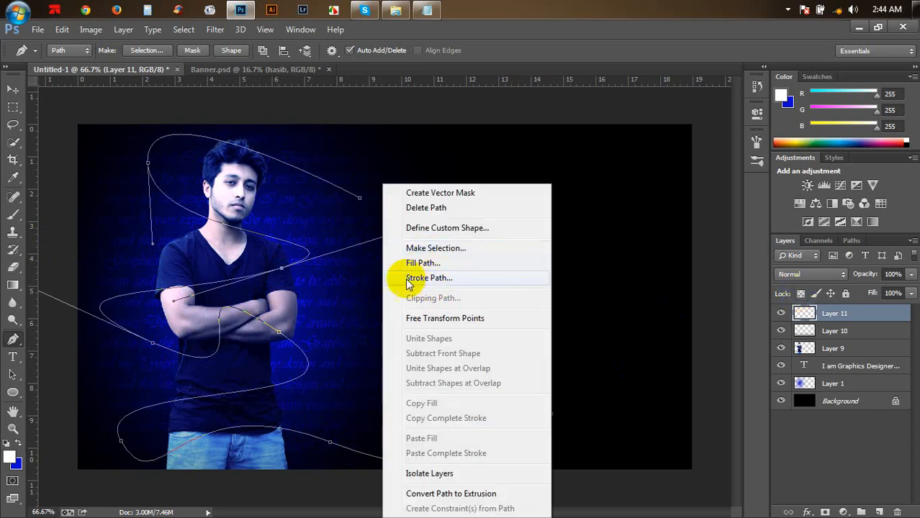
{"action": "left_click", "coordinate": [415, 279]}
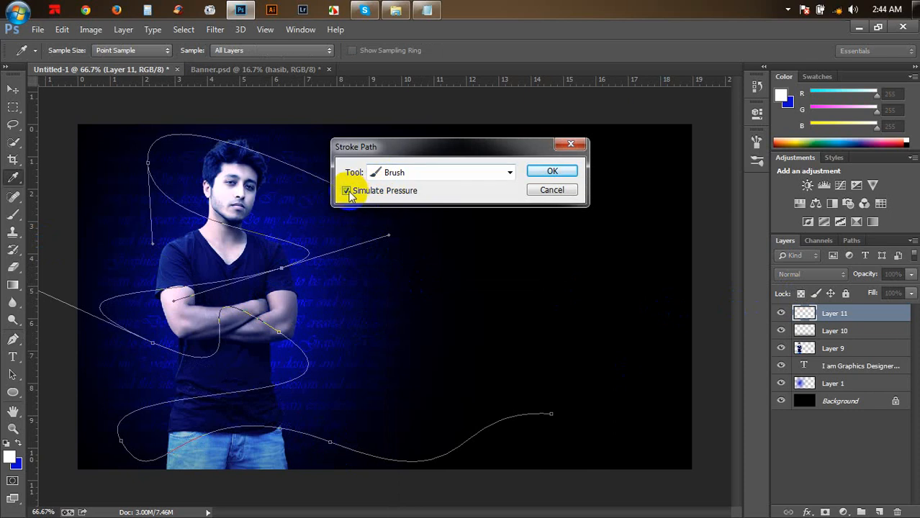
{"action": "left_click", "coordinate": [535, 174]}
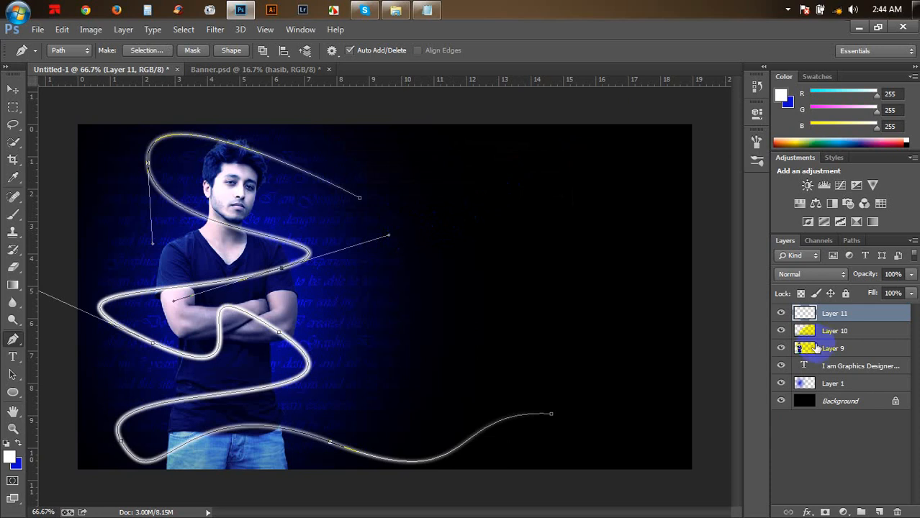
{"action": "key", "text": "ctrl+h"}
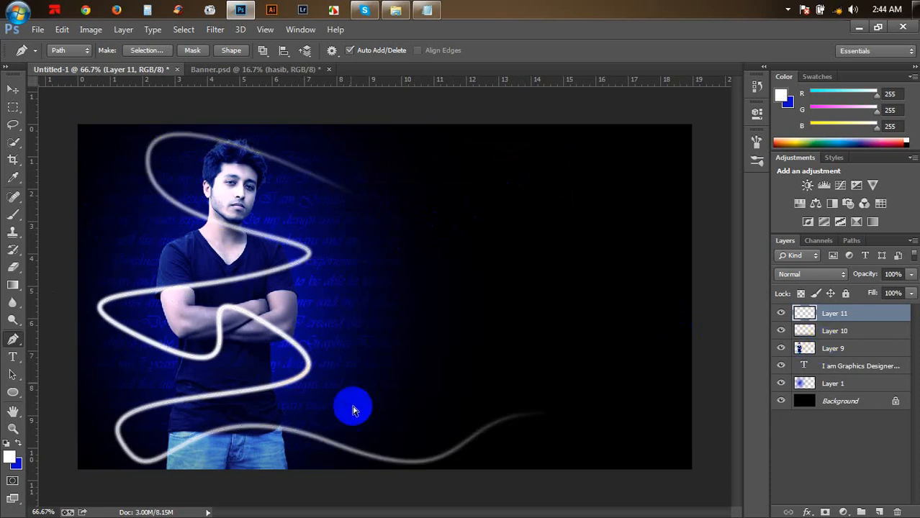
{"action": "key", "text": "ctrl+h"}
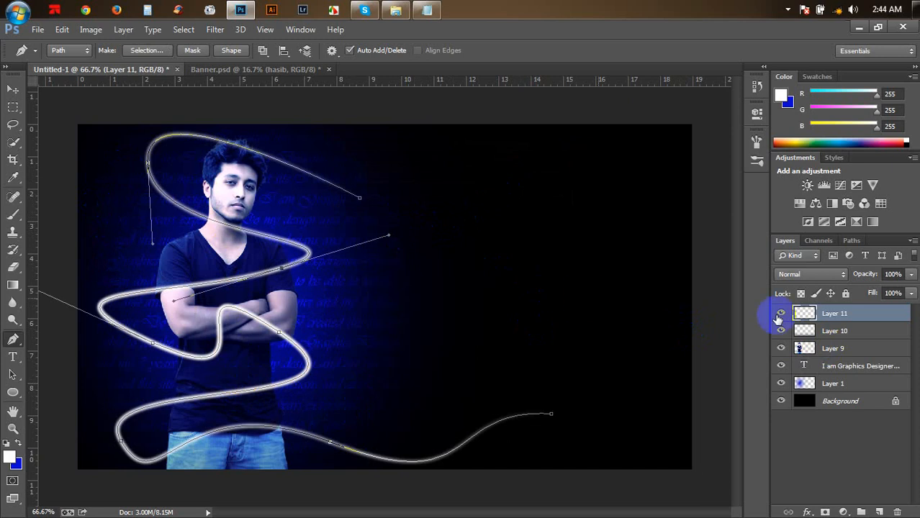
Add a new layer above Layer 11 and test a short Brush stroke on the man, undoing it.
{"action": "left_click", "coordinate": [879, 511]}
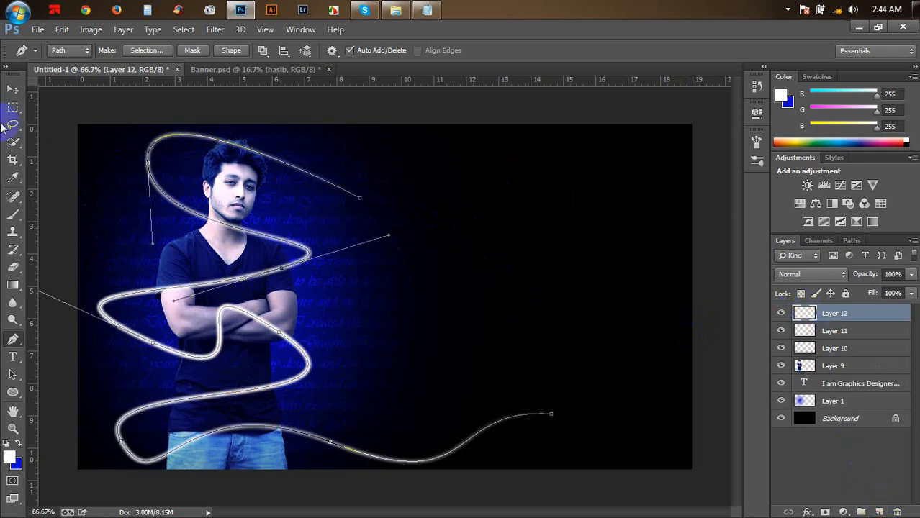
{"action": "left_click", "coordinate": [12, 213]}
{"action": "left_click_drag", "start_coordinate": [219, 205], "coordinate": [226, 221]}
{"action": "key", "text": "ctrl+z"}
{"action": "right_click", "coordinate": [431, 182]}
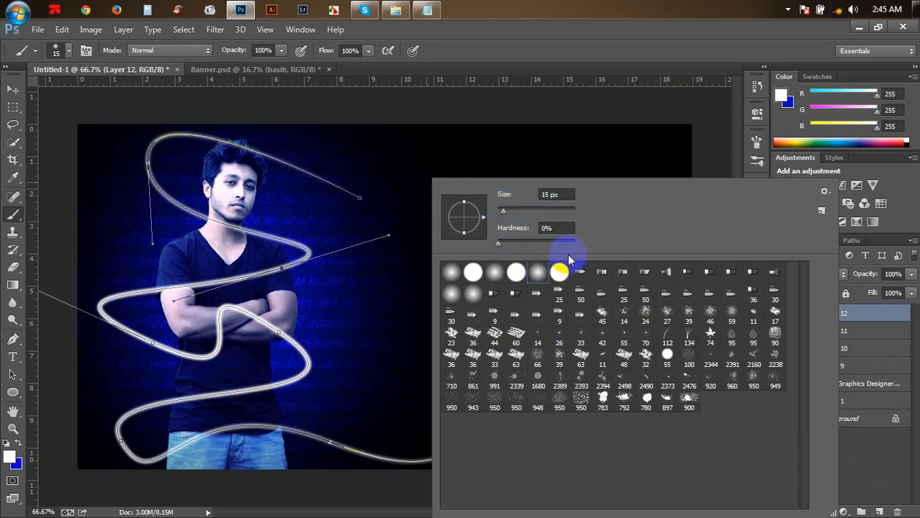
{"action": "left_click", "coordinate": [435, 53]}
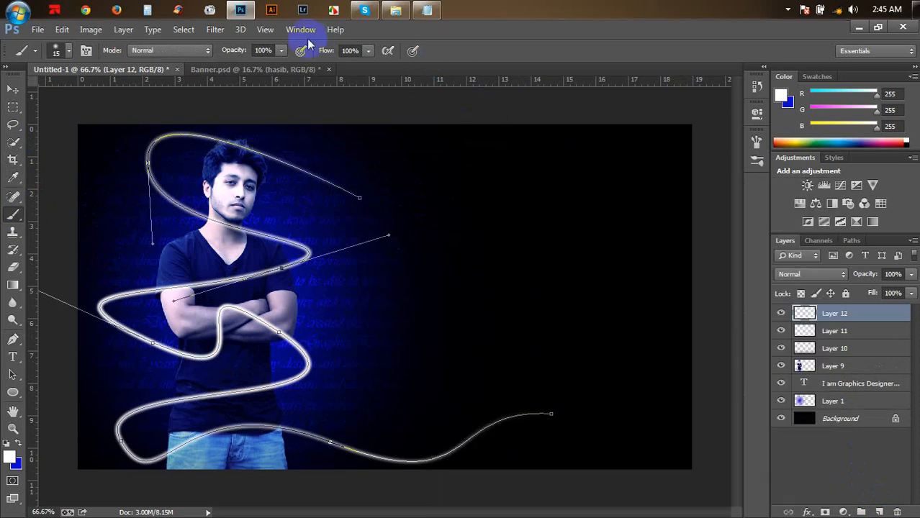
Enable Shape Dynamics and Scattering in the brush settings.
{"action": "left_click", "coordinate": [300, 30]}
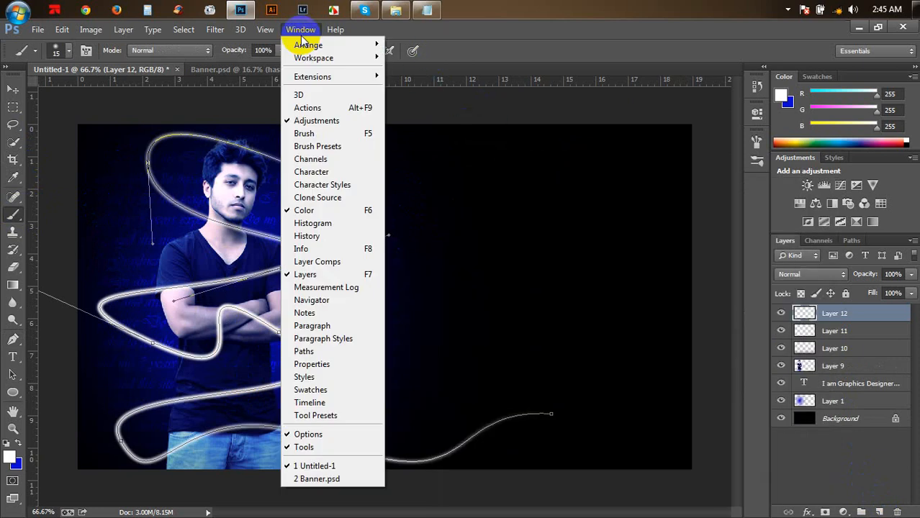
{"action": "left_click", "coordinate": [320, 135]}
{"action": "left_click", "coordinate": [508, 183]}
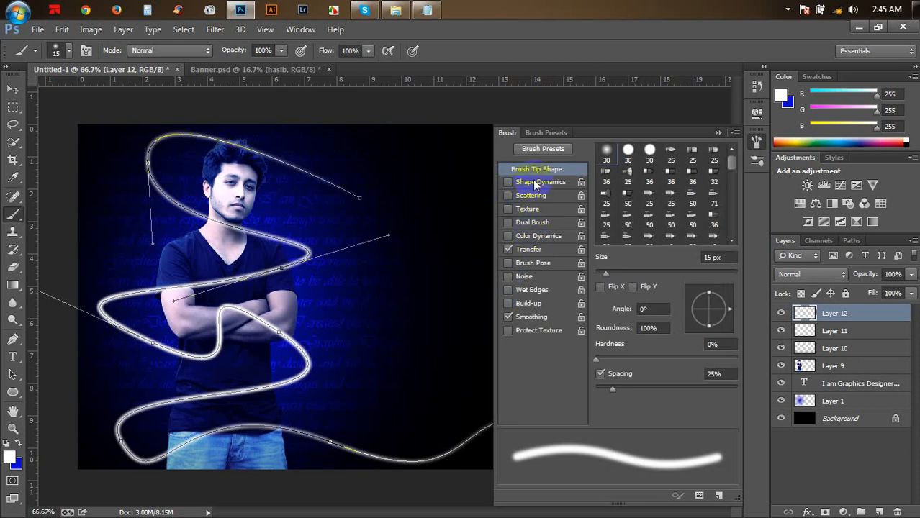
{"action": "left_click", "coordinate": [539, 185]}
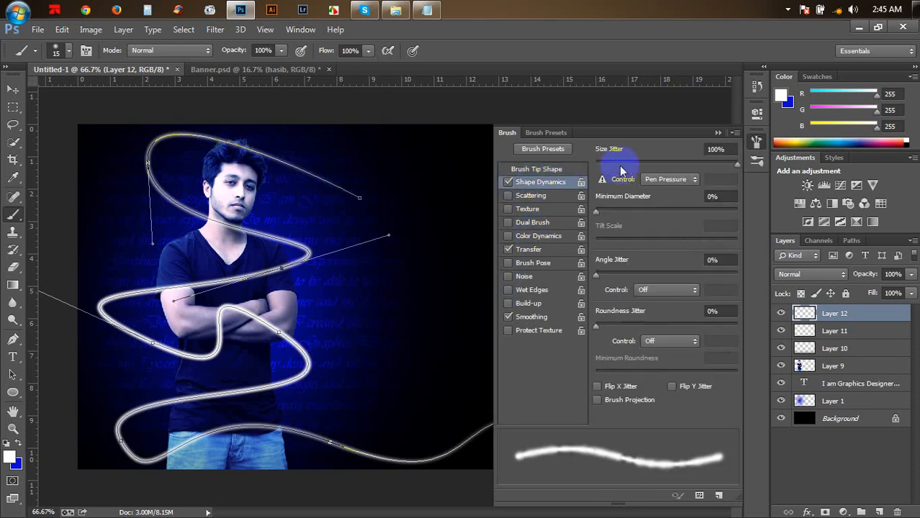
{"action": "left_click", "coordinate": [509, 195]}
{"action": "left_click", "coordinate": [532, 200]}
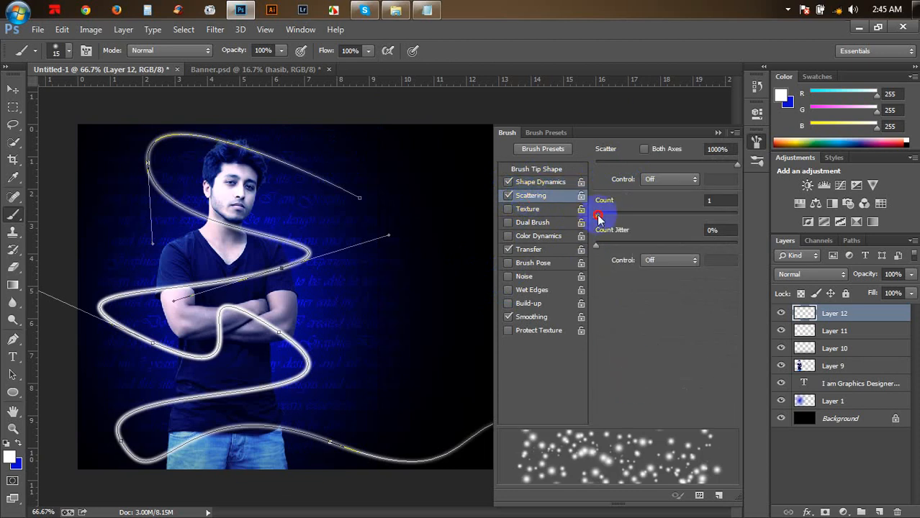
{"action": "left_click_drag", "start_coordinate": [598, 217], "coordinate": [570, 234]}
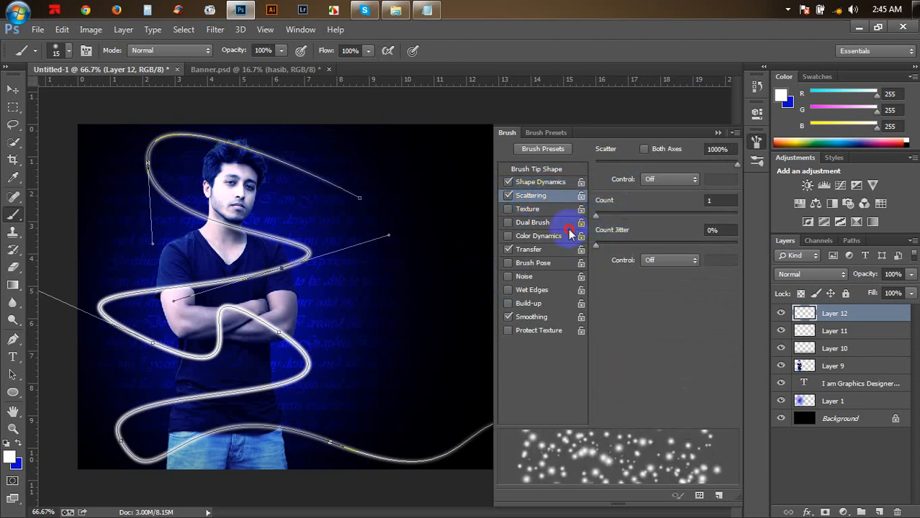
Set the brush tip's spacing to 66% and close the brush settings.
{"action": "left_click", "coordinate": [539, 169]}
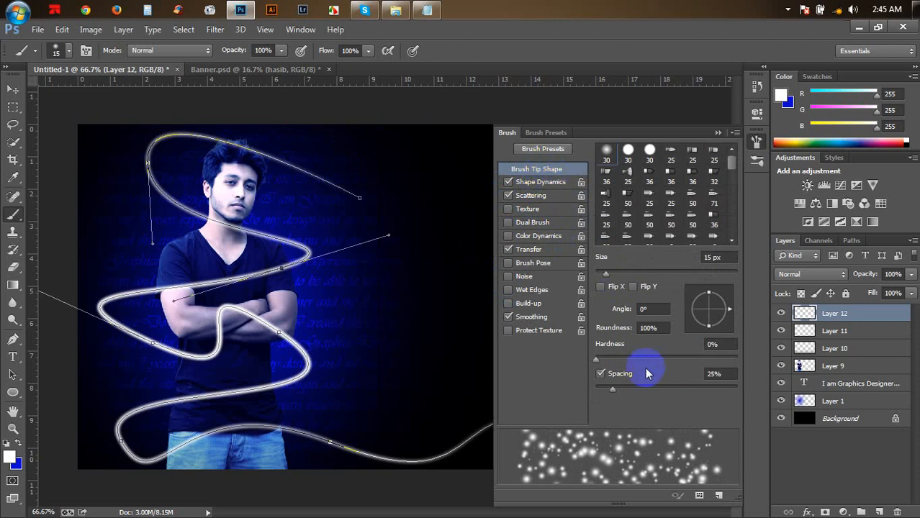
{"action": "mouse_move", "coordinate": [612, 390]}
{"action": "left_mouse_down"}
{"action": "mouse_move", "coordinate": [640, 402]}
{"action": "mouse_move", "coordinate": [642, 391]}
{"action": "left_mouse_up"}
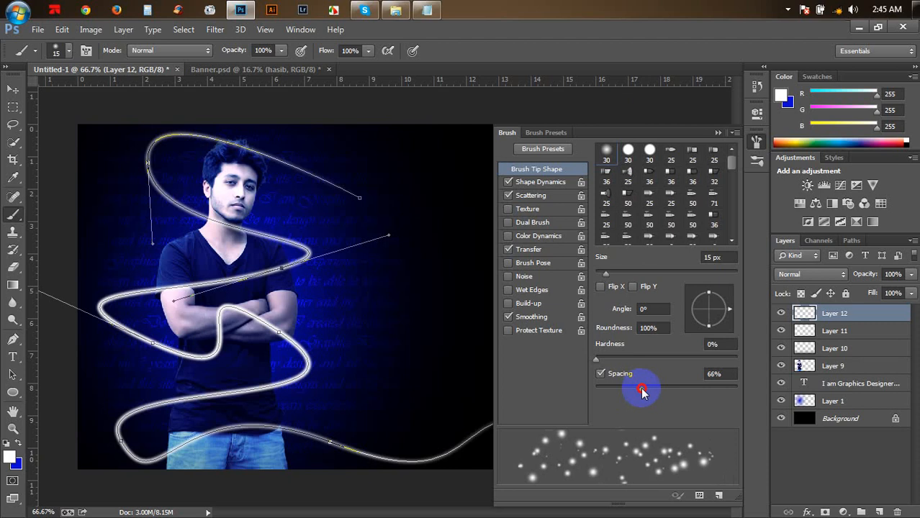
{"action": "left_click", "coordinate": [717, 133]}
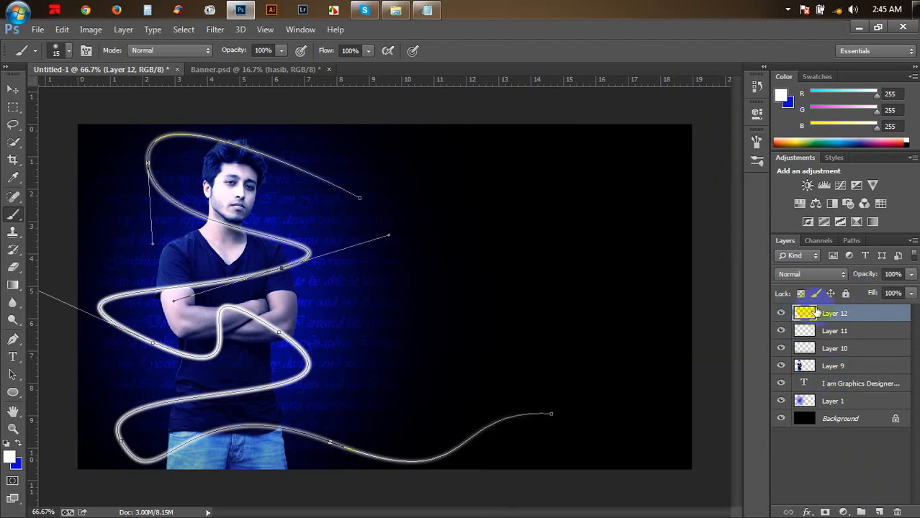
Try stroking the winding path on Layer 12 with the 15 px scattered brush, and undo that stroke.
{"action": "left_click", "coordinate": [13, 340]}
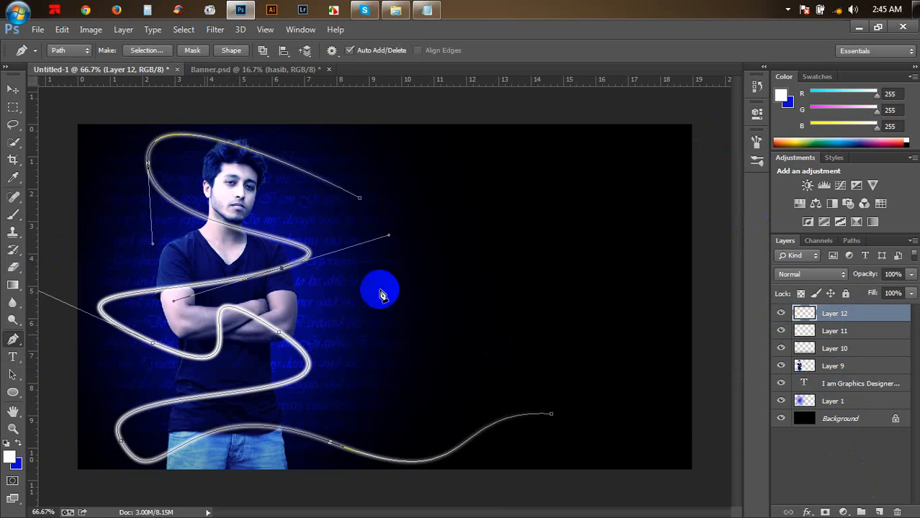
{"action": "right_click", "coordinate": [422, 250]}
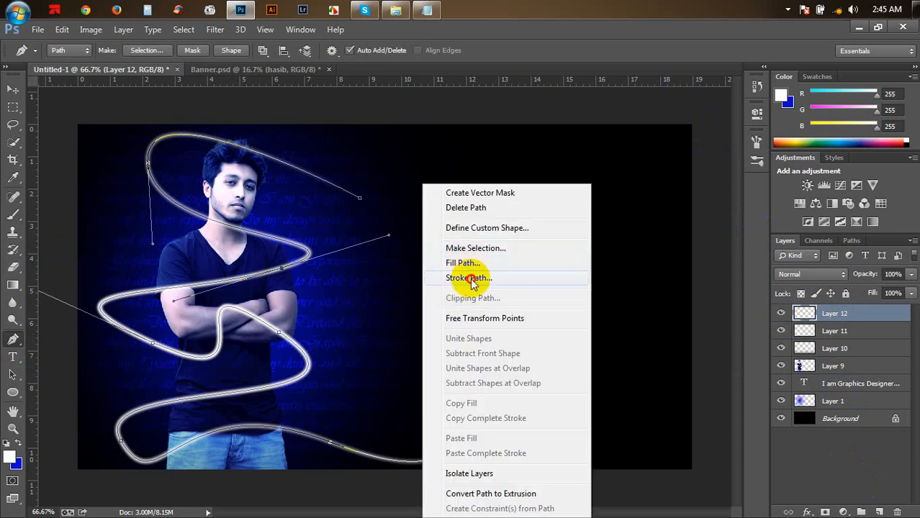
{"action": "left_click", "coordinate": [464, 277]}
{"action": "left_click", "coordinate": [539, 172]}
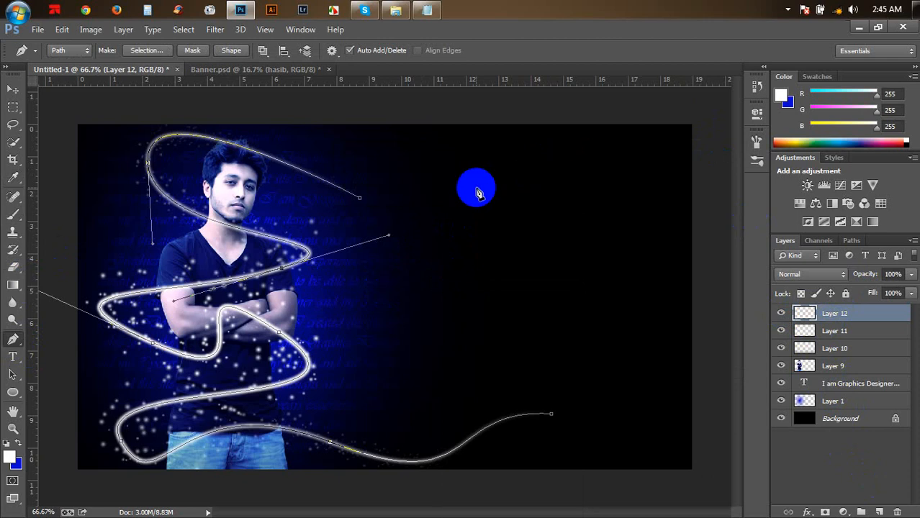
{"action": "key", "text": "ctrl+z"}
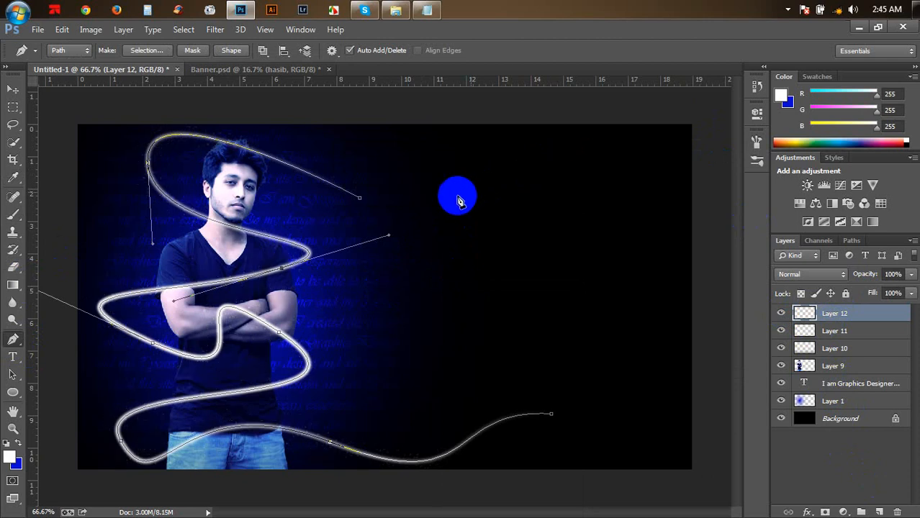
Stroke the path on Layer 12 with the scattered brush reduced to 8 px and Simulate Pressure enabled, and delete the path.
{"action": "left_click", "coordinate": [13, 214]}
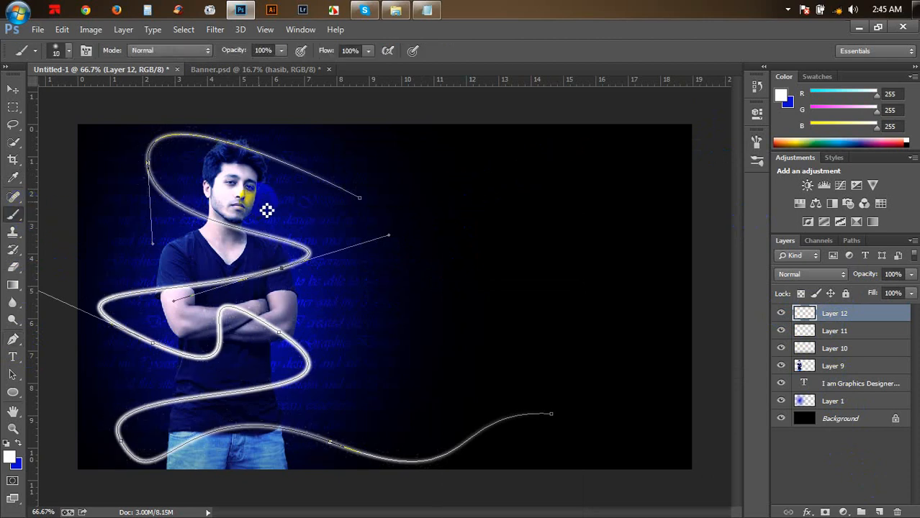
{"action": "key", "text": "bracketleft"}
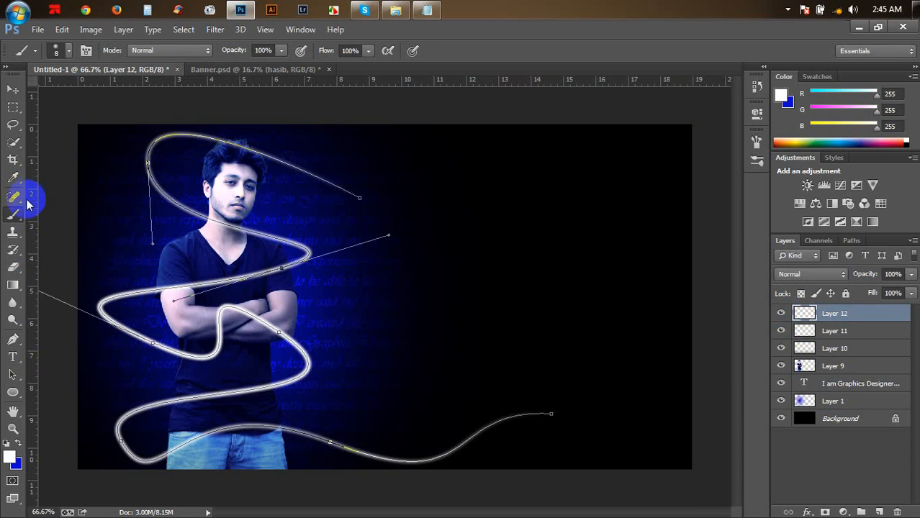
{"action": "left_click", "coordinate": [13, 337]}
{"action": "right_click", "coordinate": [411, 259]}
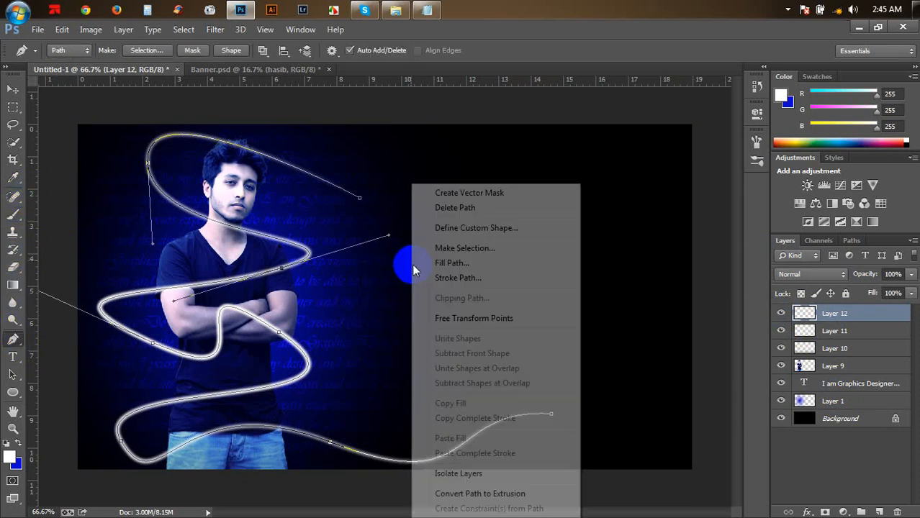
{"action": "left_click", "coordinate": [458, 278]}
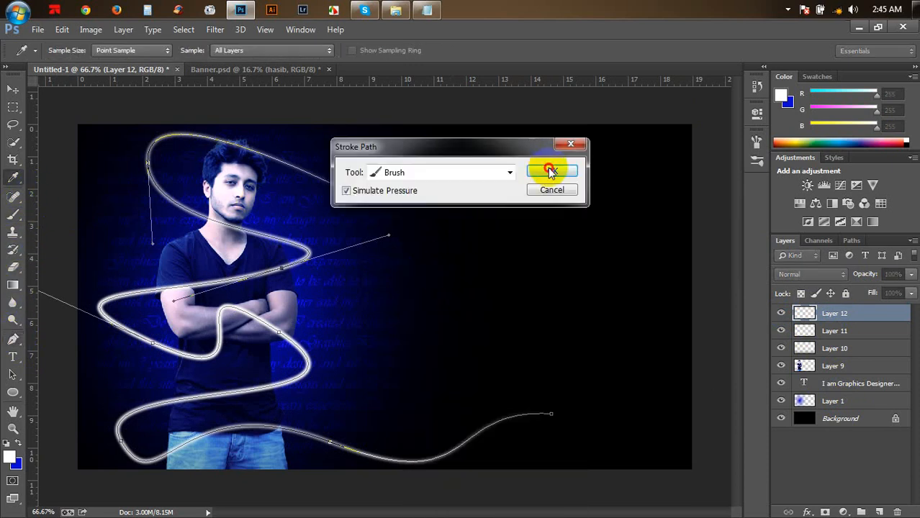
{"action": "left_click", "coordinate": [552, 170]}
{"action": "right_click", "coordinate": [447, 214]}
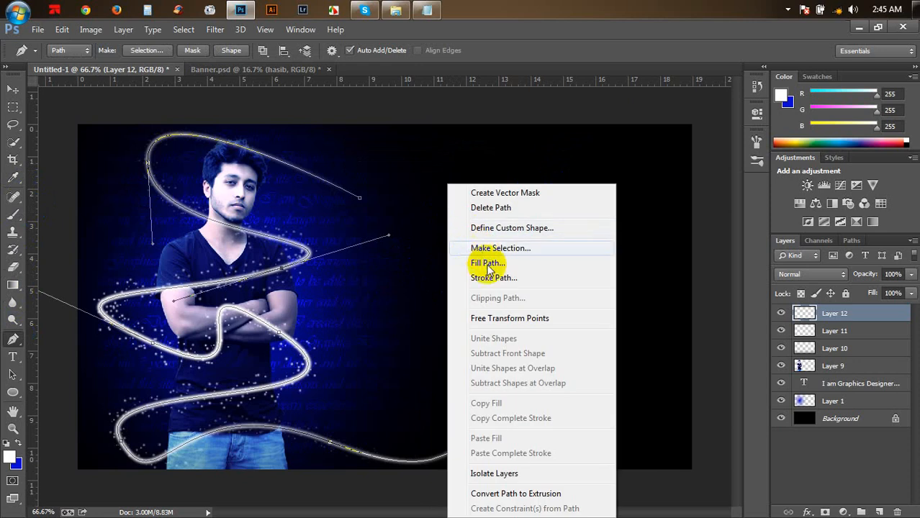
{"action": "left_click", "coordinate": [490, 208]}
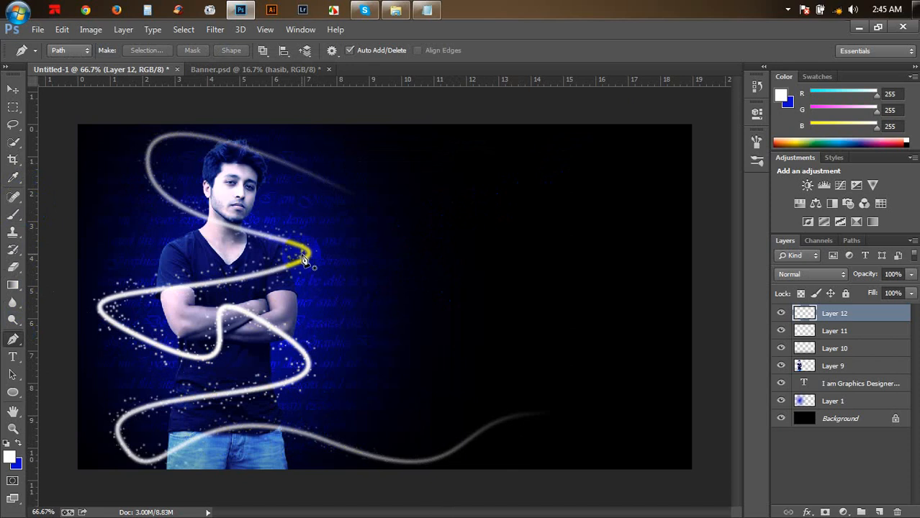
Examine the light streak and scattered sparkles around the man's head and shoulders at closer zoom levels.
{"action": "key", "text": "ctrl+plus"}
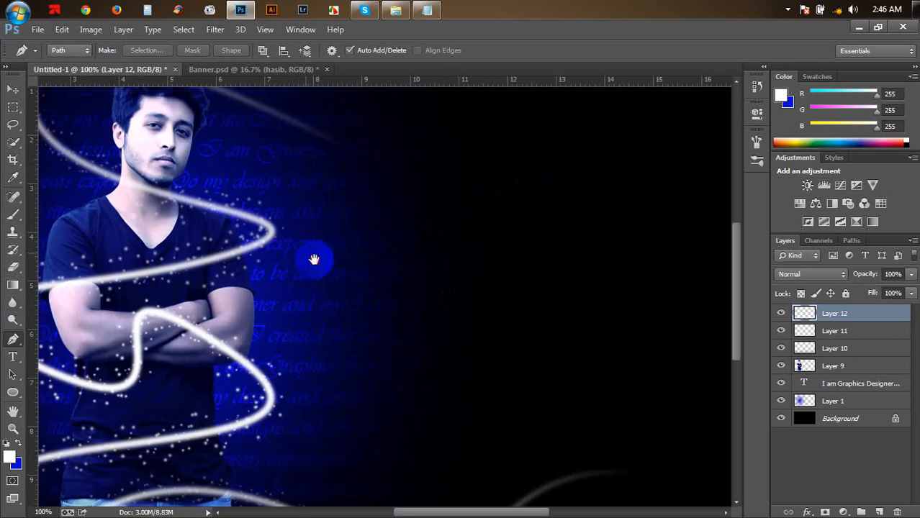
{"action": "left_click_drag", "start_coordinate": [313, 260], "coordinate": [503, 396]}
{"action": "key", "text": "ctrl+plus"}
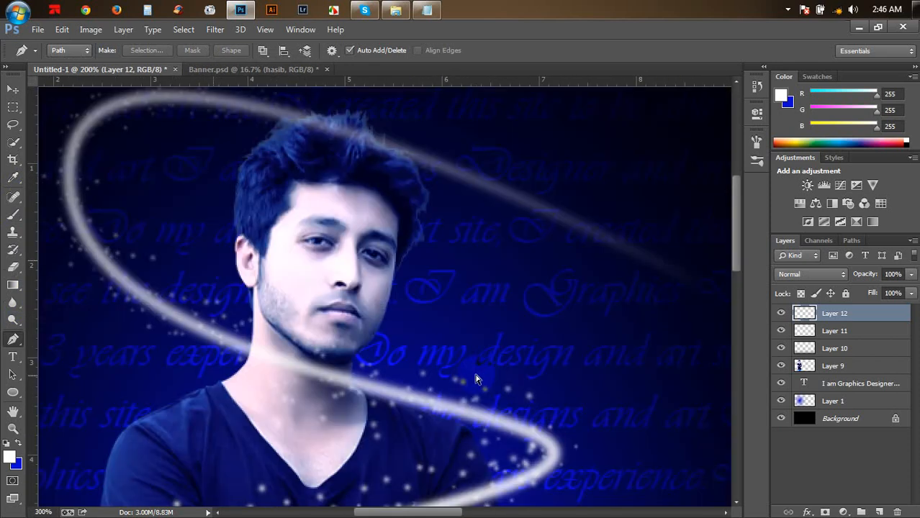
{"action": "key", "text": "ctrl+plus"}
{"action": "key", "text": "ctrl+minus"}
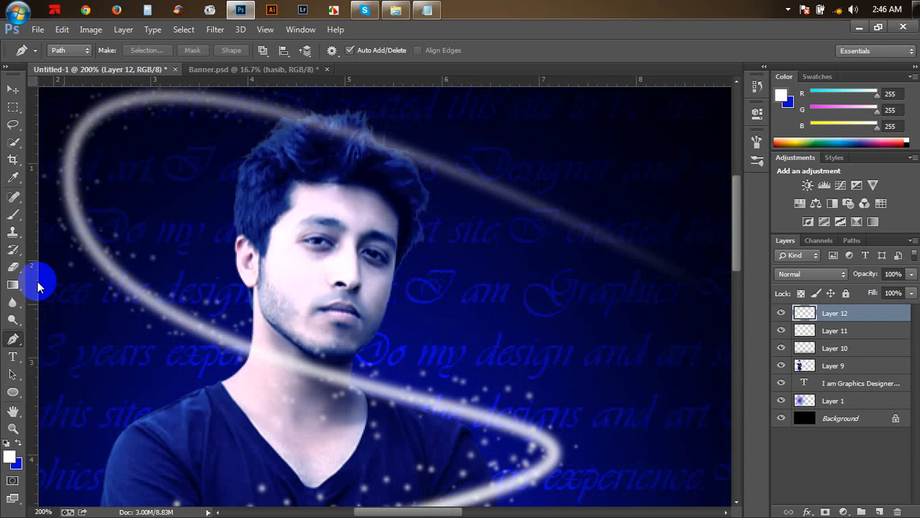
{"action": "left_click", "coordinate": [14, 213]}
{"action": "left_click", "coordinate": [15, 341]}
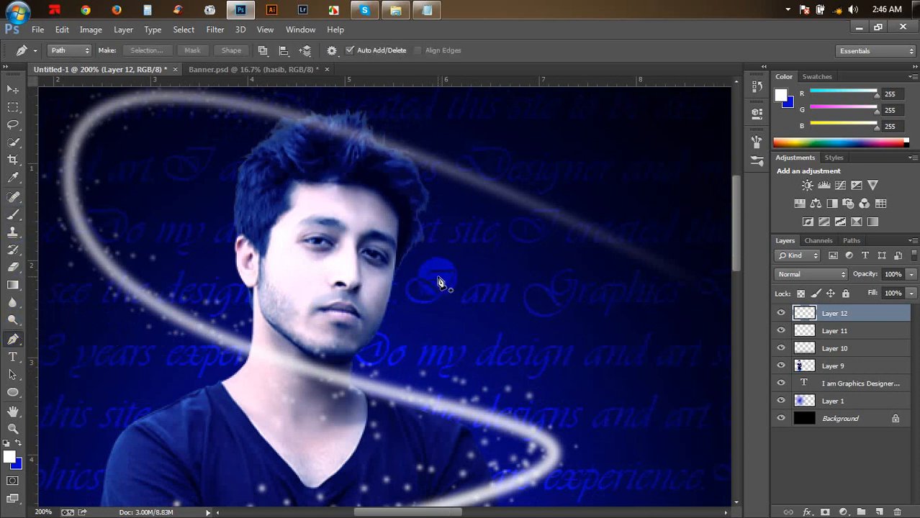
{"action": "scroll", "coordinate": [437, 277], "scroll_direction": "up", "scroll_amount": 2}
{"action": "key", "text": "ctrl+minus"}
{"action": "key", "text": "ctrl+minus"}
{"action": "key", "text": "ctrl+minus"}
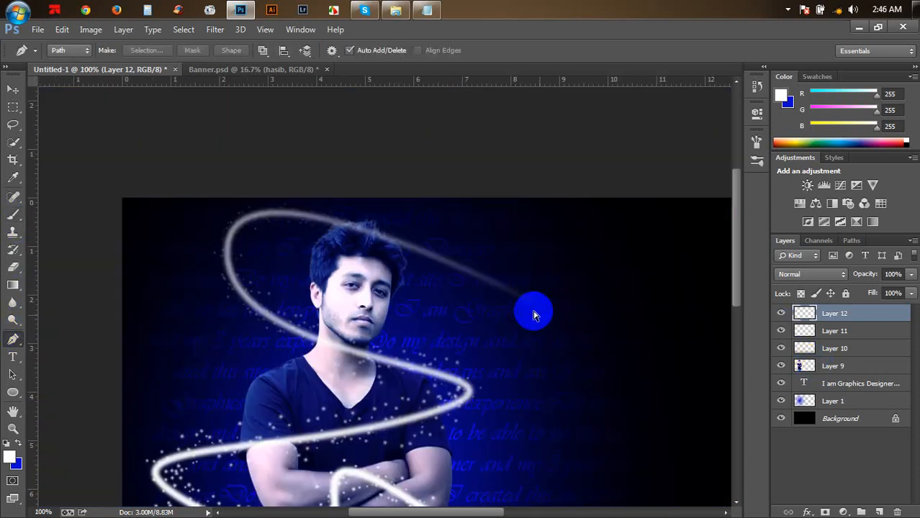
{"action": "key", "text": "ctrl+plus"}
{"action": "key", "text": "ctrl+plus"}
{"action": "left_click_drag", "start_coordinate": [331, 298], "coordinate": [539, 288]}
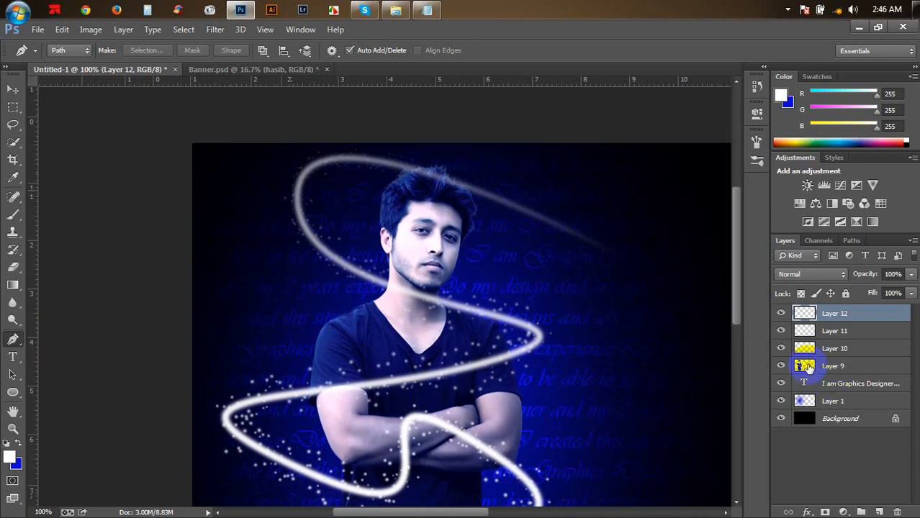
Load the outline of the man on Layer 9 as a selection.
{"action": "left_click", "coordinate": [804, 369]}
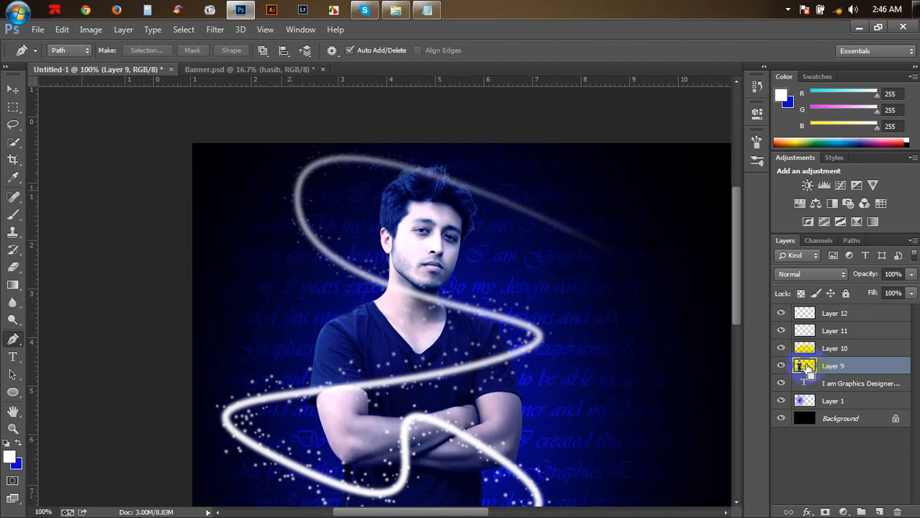
{"action": "left_click", "coordinate": [805, 367], "text": "ctrl"}
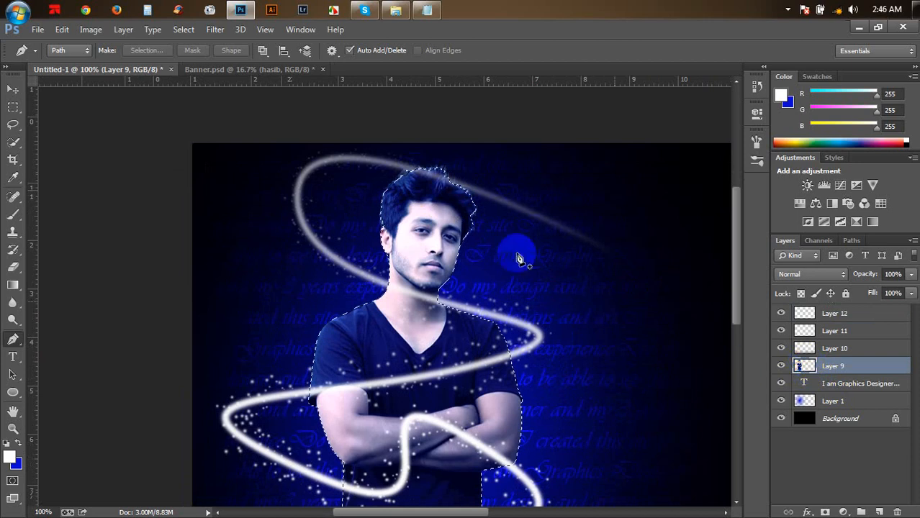
{"action": "scroll", "coordinate": [495, 351], "scroll_direction": "right", "scroll_amount": 2}
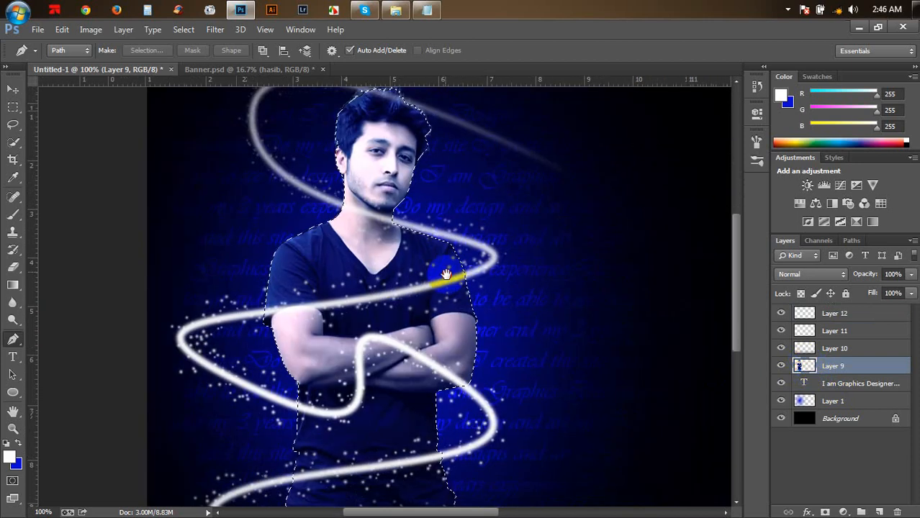
{"action": "scroll", "coordinate": [478, 315], "scroll_direction": "down", "scroll_amount": 1}
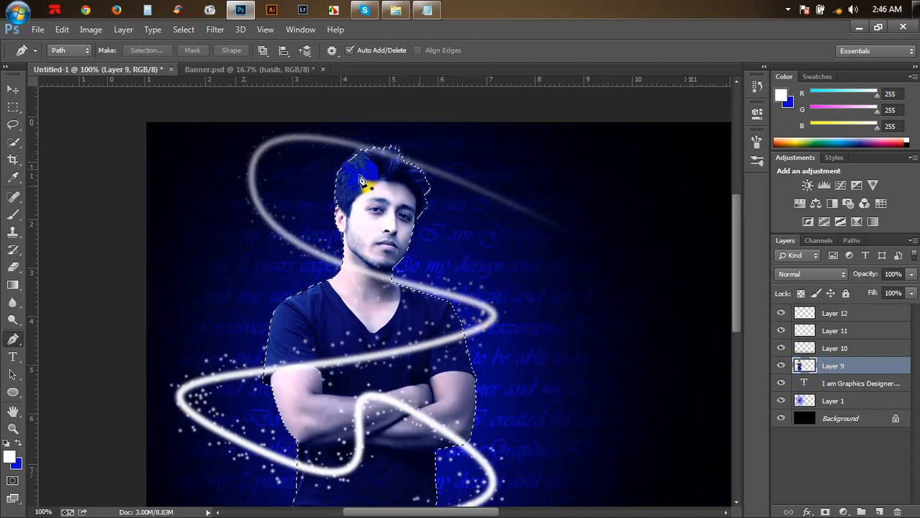
Erase the light streak on Layer 11 inside the selection across the man's hair, chest and waist with the 40 px Eraser.
{"action": "left_click", "coordinate": [12, 265]}
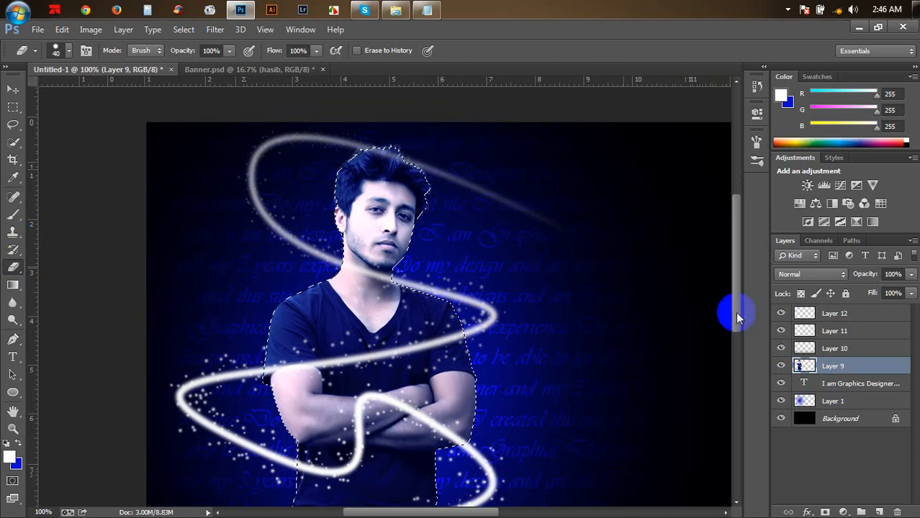
{"action": "left_click", "coordinate": [827, 331]}
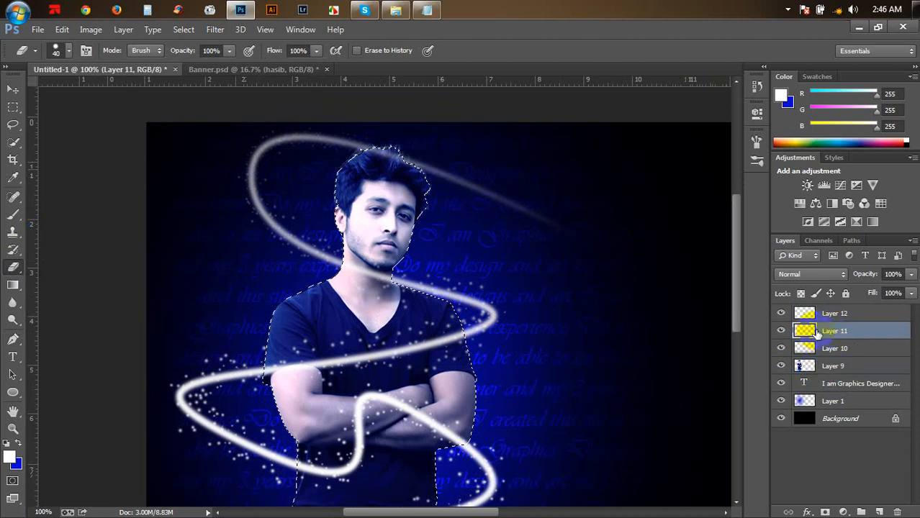
{"action": "left_click", "coordinate": [781, 331]}
{"action": "left_click", "coordinate": [781, 331]}
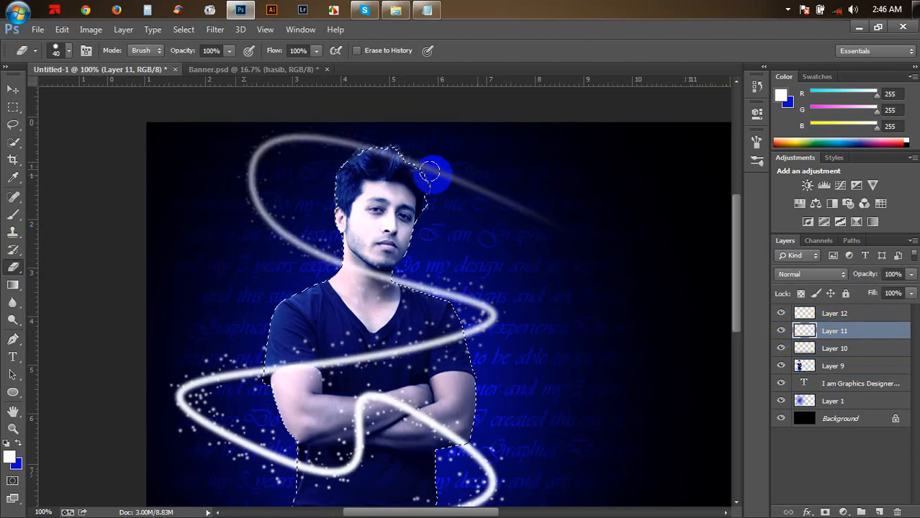
{"action": "mouse_move", "coordinate": [361, 148]}
{"action": "left_mouse_down"}
{"action": "mouse_move", "coordinate": [386, 147]}
{"action": "mouse_move", "coordinate": [402, 170]}
{"action": "left_mouse_up"}
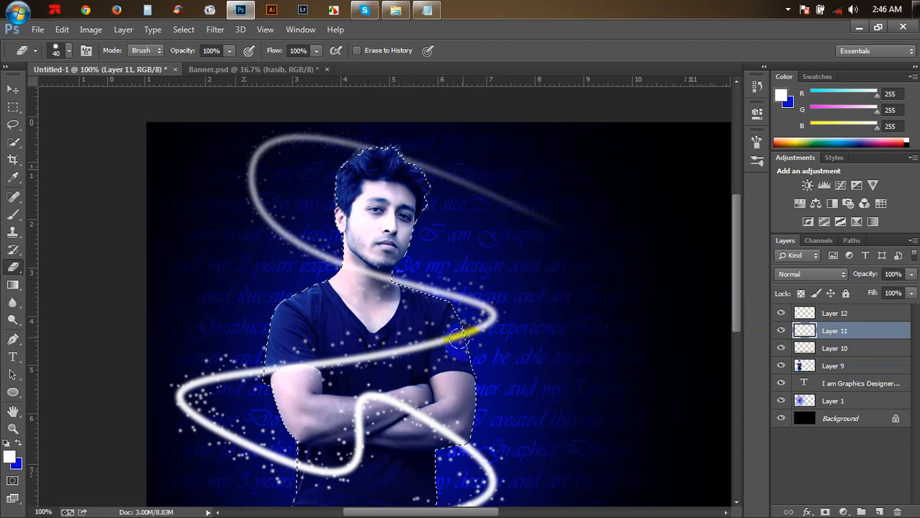
{"action": "mouse_move", "coordinate": [457, 344]}
{"action": "left_mouse_down"}
{"action": "mouse_move", "coordinate": [401, 341]}
{"action": "mouse_move", "coordinate": [437, 352]}
{"action": "mouse_move", "coordinate": [267, 374]}
{"action": "mouse_move", "coordinate": [429, 357]}
{"action": "mouse_move", "coordinate": [449, 340]}
{"action": "left_mouse_up"}
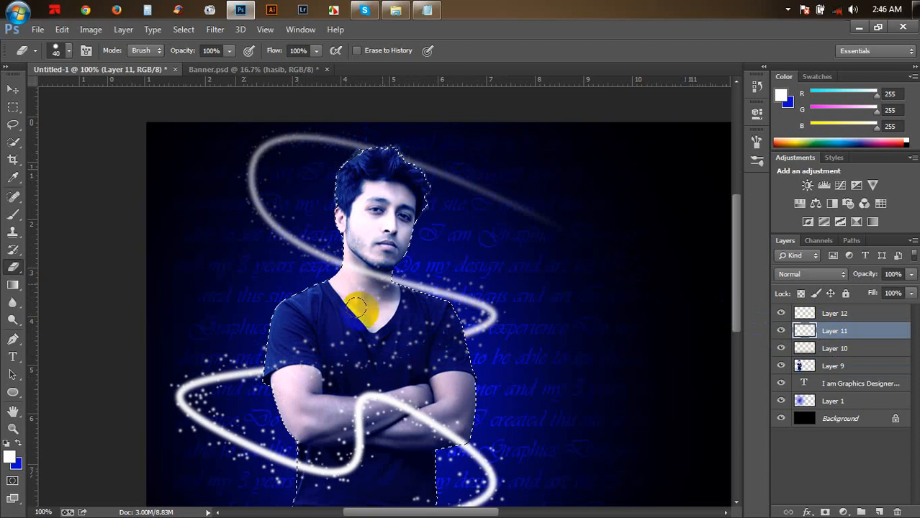
{"action": "scroll", "coordinate": [361, 328], "scroll_direction": "down", "scroll_amount": 2}
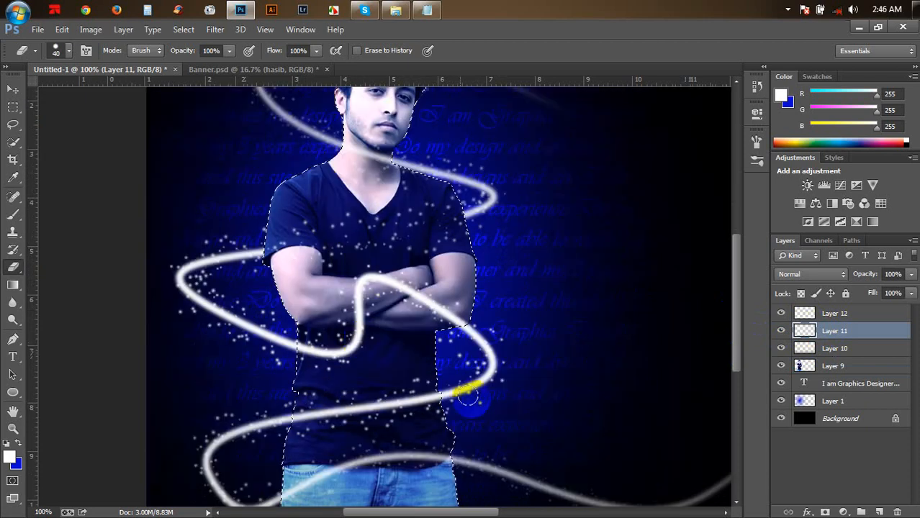
{"action": "mouse_move", "coordinate": [468, 380]}
{"action": "left_mouse_down"}
{"action": "mouse_move", "coordinate": [282, 425]}
{"action": "mouse_move", "coordinate": [380, 419]}
{"action": "mouse_move", "coordinate": [432, 394]}
{"action": "mouse_move", "coordinate": [287, 416]}
{"action": "left_mouse_up"}
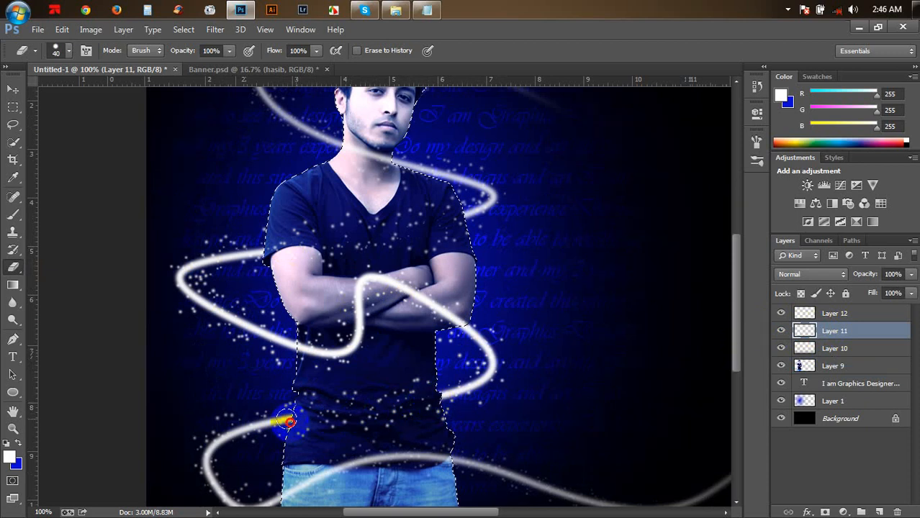
{"action": "scroll", "coordinate": [365, 365], "scroll_direction": "down", "scroll_amount": 2}
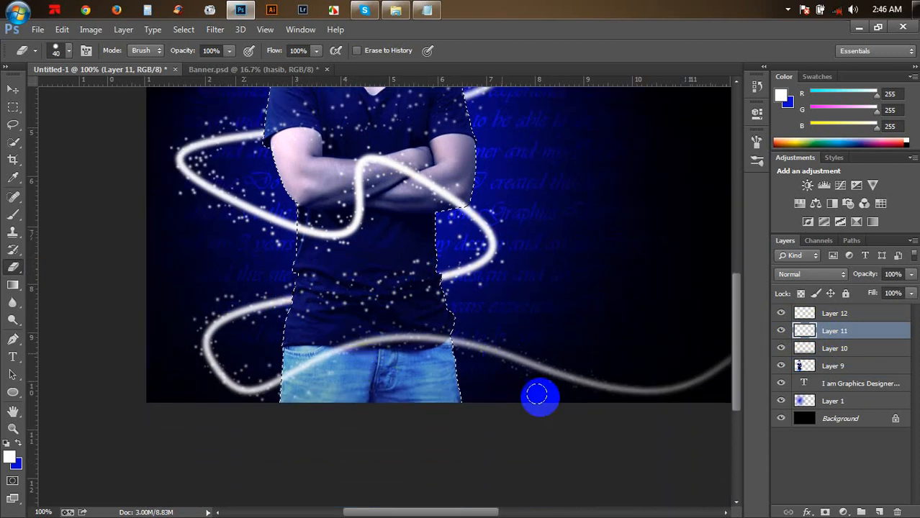
Erase the sparkles on Layer 12 inside the selection across the man's chest, hair and waist.
{"action": "scroll", "coordinate": [492, 386], "scroll_direction": "up", "scroll_amount": 2}
{"action": "scroll", "coordinate": [488, 386], "scroll_direction": "up", "scroll_amount": 1}
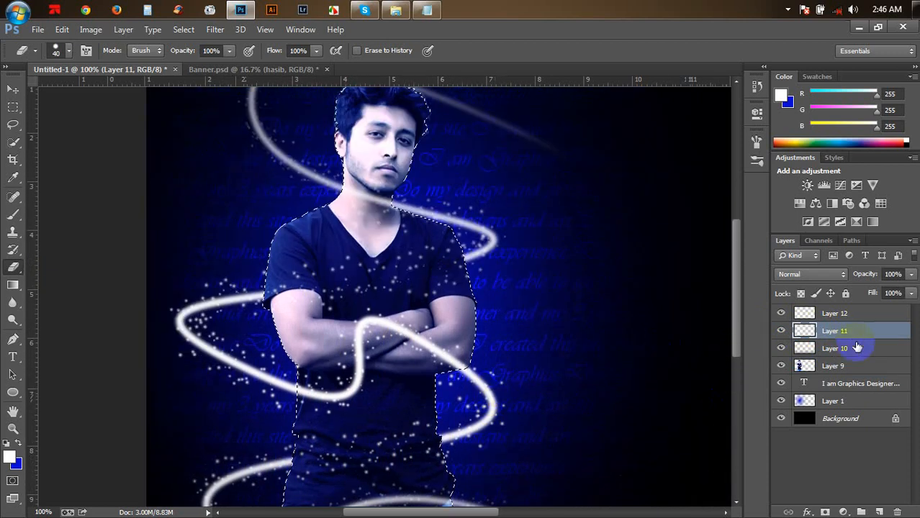
{"action": "left_click", "coordinate": [856, 318]}
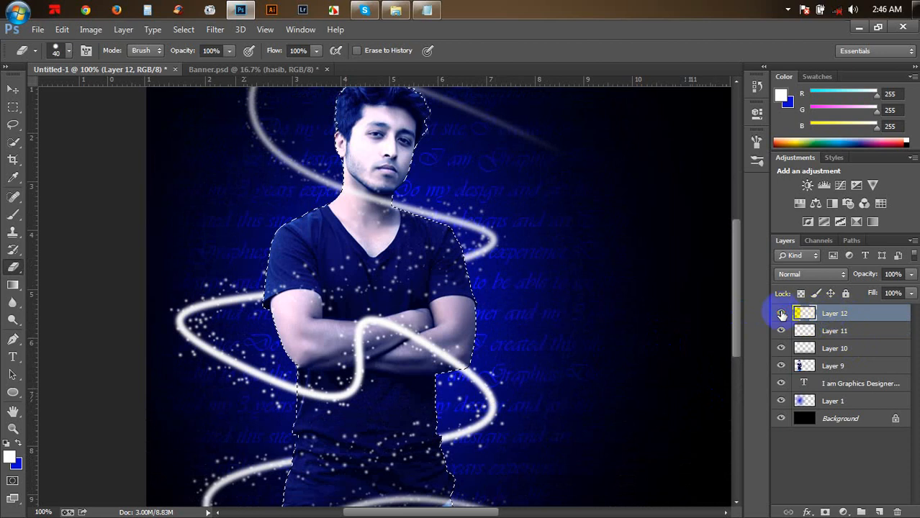
{"action": "left_click", "coordinate": [517, 266]}
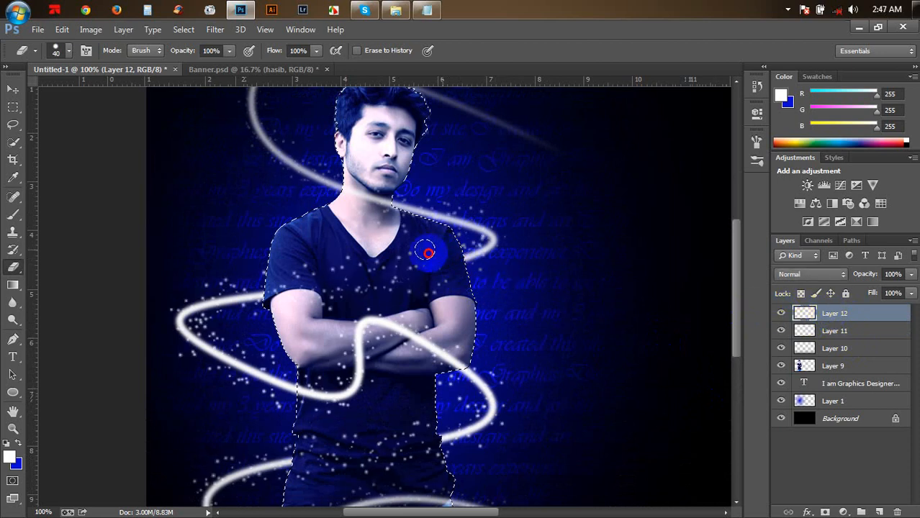
{"action": "mouse_move", "coordinate": [428, 253]}
{"action": "left_mouse_down"}
{"action": "mouse_move", "coordinate": [350, 259]}
{"action": "mouse_move", "coordinate": [276, 280]}
{"action": "mouse_move", "coordinate": [268, 296]}
{"action": "mouse_move", "coordinate": [296, 296]}
{"action": "mouse_move", "coordinate": [302, 318]}
{"action": "mouse_move", "coordinate": [417, 281]}
{"action": "mouse_move", "coordinate": [437, 261]}
{"action": "mouse_move", "coordinate": [435, 278]}
{"action": "mouse_move", "coordinate": [464, 271]}
{"action": "left_mouse_up"}
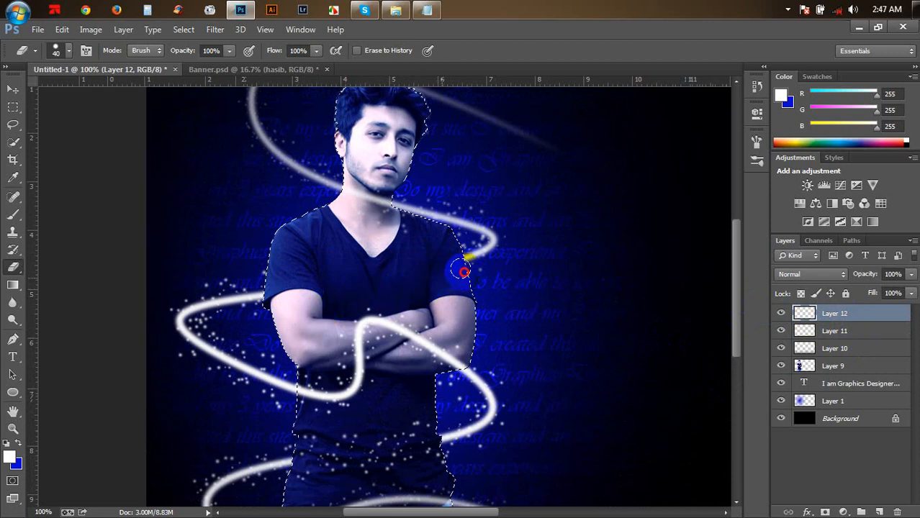
{"action": "scroll", "coordinate": [410, 313], "scroll_direction": "up", "scroll_amount": 2}
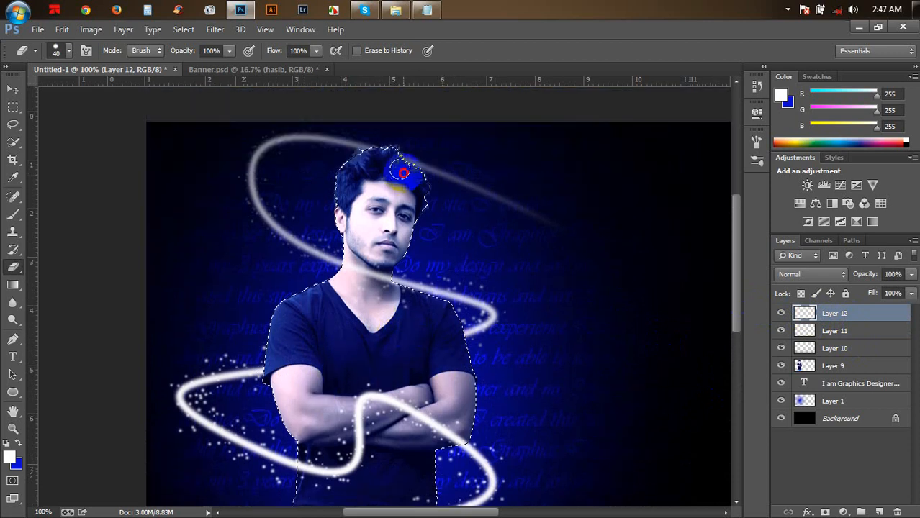
{"action": "scroll", "coordinate": [425, 245], "scroll_direction": "down", "scroll_amount": 5}
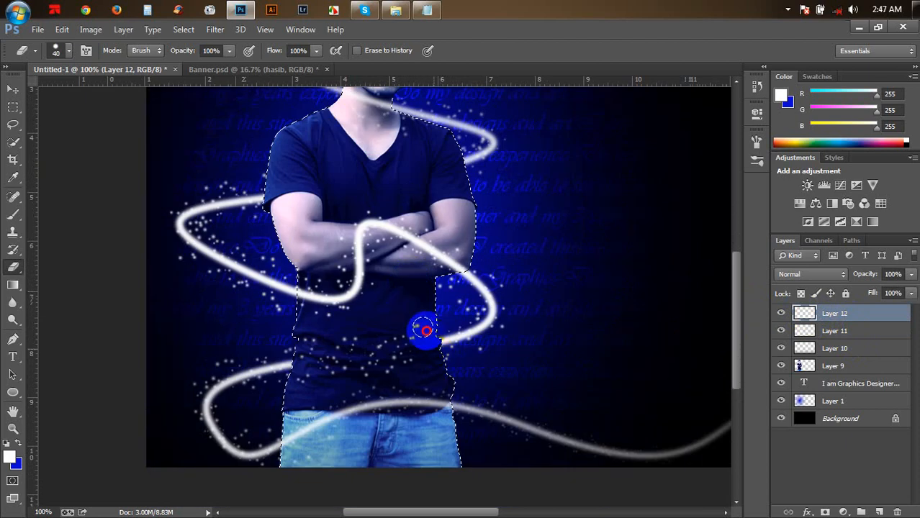
{"action": "mouse_move", "coordinate": [416, 337]}
{"action": "left_mouse_down"}
{"action": "mouse_move", "coordinate": [376, 363]}
{"action": "mouse_move", "coordinate": [355, 343]}
{"action": "mouse_move", "coordinate": [308, 341]}
{"action": "mouse_move", "coordinate": [291, 370]}
{"action": "mouse_move", "coordinate": [412, 336]}
{"action": "mouse_move", "coordinate": [418, 343]}
{"action": "mouse_move", "coordinate": [387, 355]}
{"action": "mouse_move", "coordinate": [295, 368]}
{"action": "mouse_move", "coordinate": [447, 366]}
{"action": "left_mouse_up"}
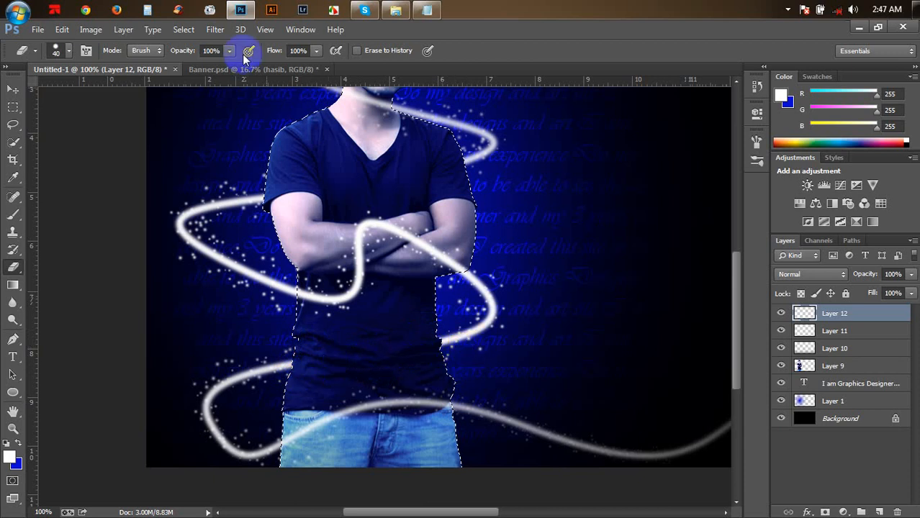
Deselect the man's outline, switch to the Move tool and view the whole composition at 66.67% zoom.
{"action": "left_click", "coordinate": [184, 29]}
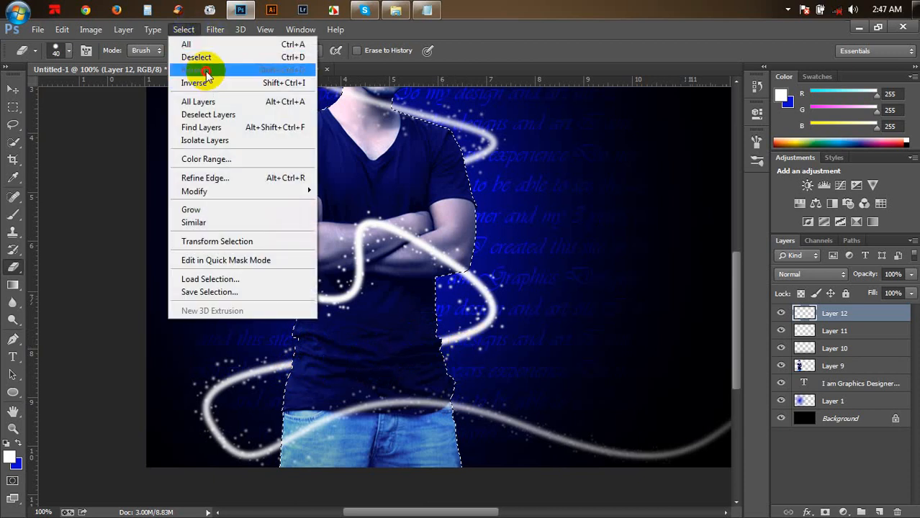
{"action": "left_click", "coordinate": [201, 57]}
{"action": "left_click", "coordinate": [13, 89]}
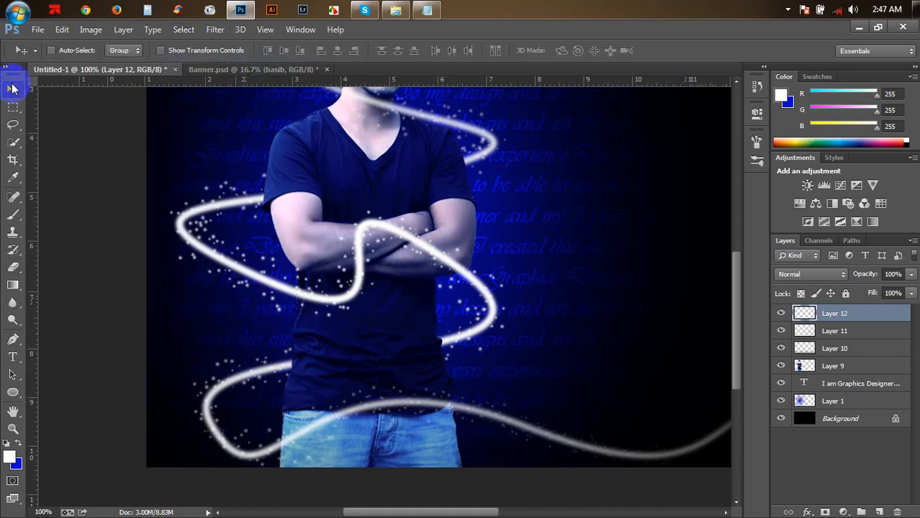
{"action": "key", "text": "ctrl+minus"}
{"action": "key", "text": "ctrl+minus"}
{"action": "key", "text": "ctrl+plus"}
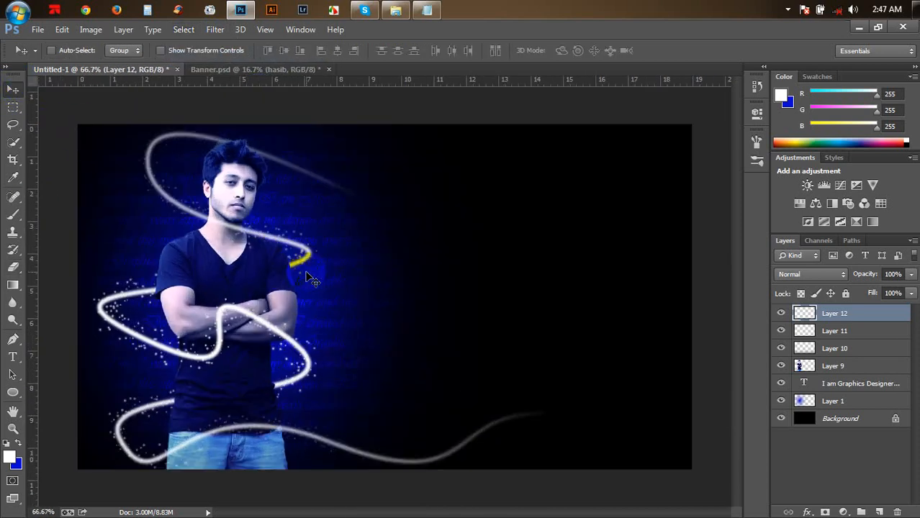
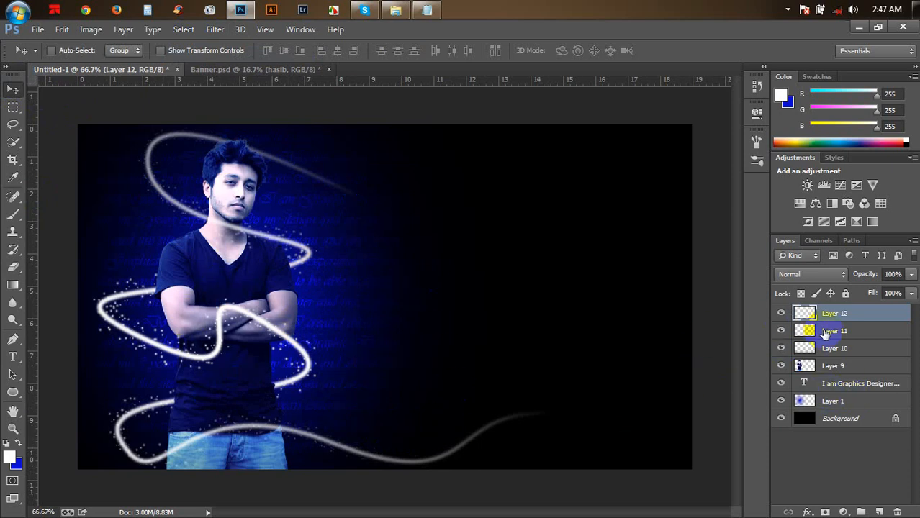
Add an Outer Glow layer style to the streak on Layer 11 with the blue glow colour 0404d4.
{"action": "left_click", "coordinate": [872, 335]}
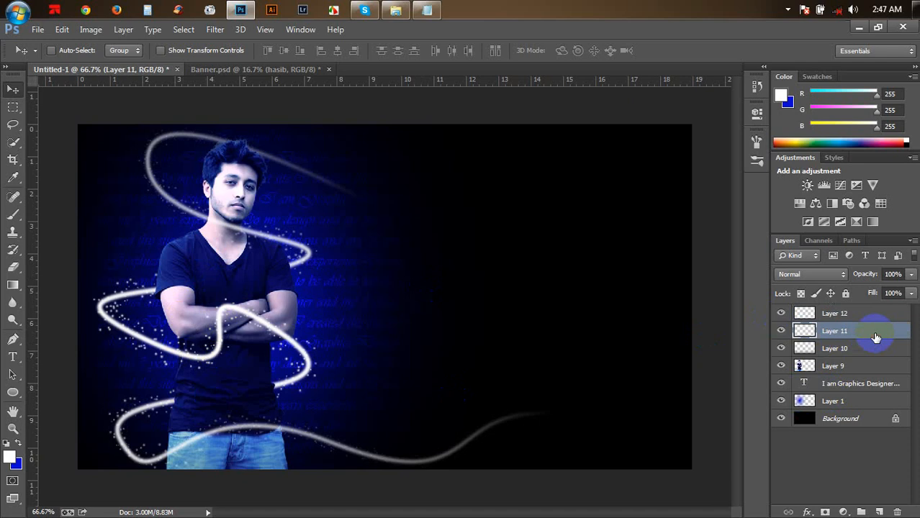
{"action": "double_click", "coordinate": [875, 338]}
{"action": "left_click_drag", "start_coordinate": [523, 29], "coordinate": [456, 80]}
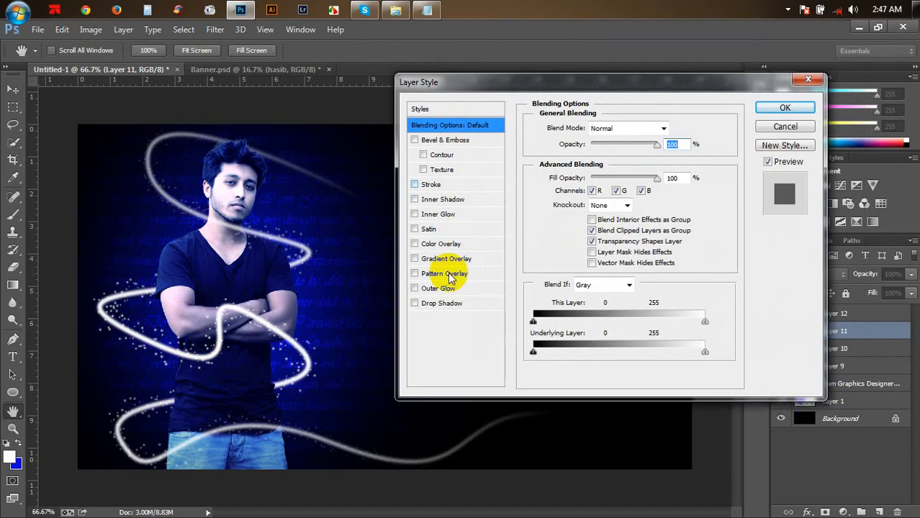
{"action": "left_click", "coordinate": [443, 289]}
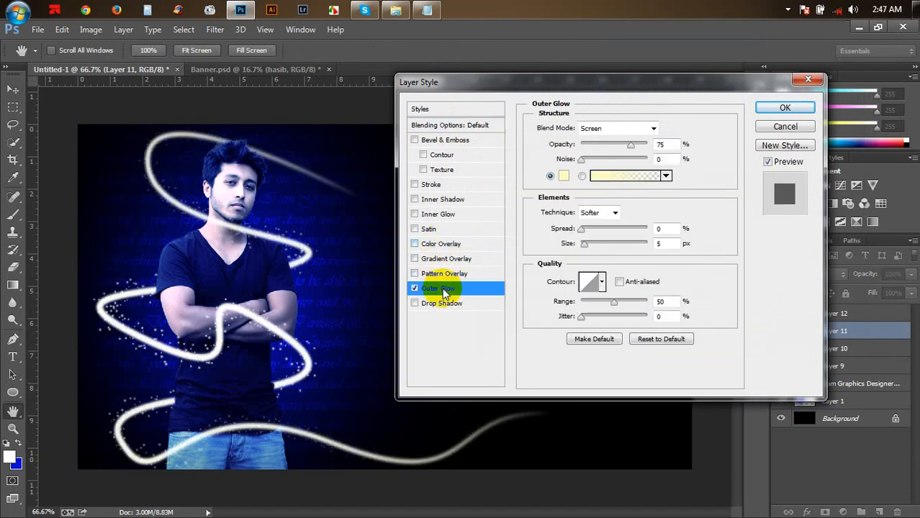
{"action": "left_click", "coordinate": [564, 178]}
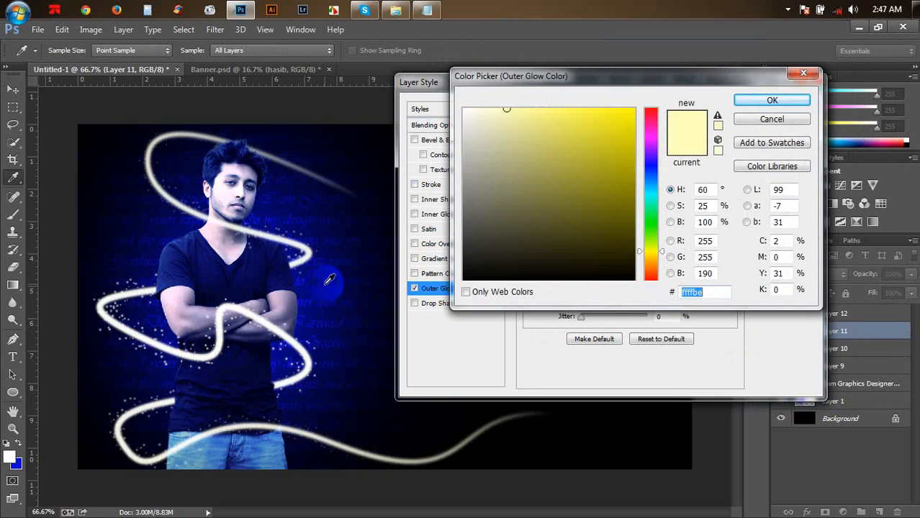
{"action": "left_click", "coordinate": [306, 287]}
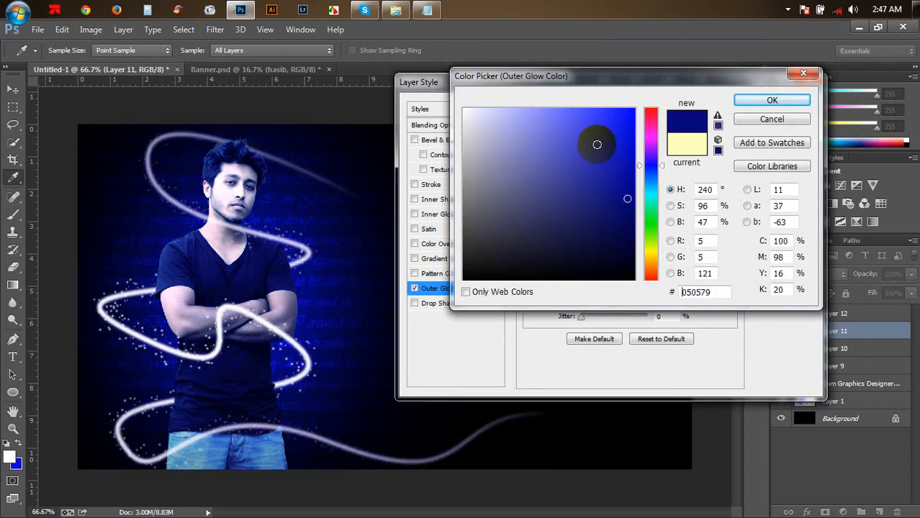
{"action": "left_click", "coordinate": [632, 137]}
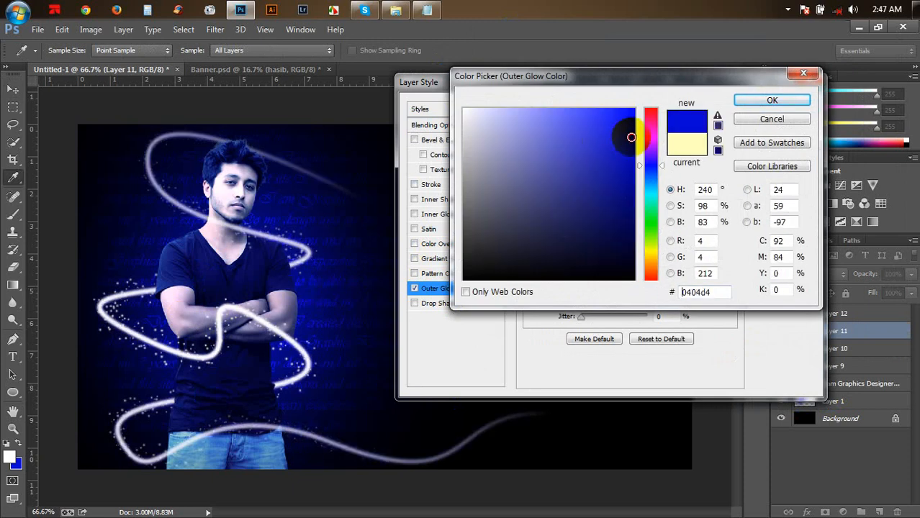
{"action": "left_click", "coordinate": [745, 100]}
Set the outer glow's blend mode to Linear Dodge (Add), its size to 13 px and its spread to 0%.
{"action": "left_click", "coordinate": [601, 128]}
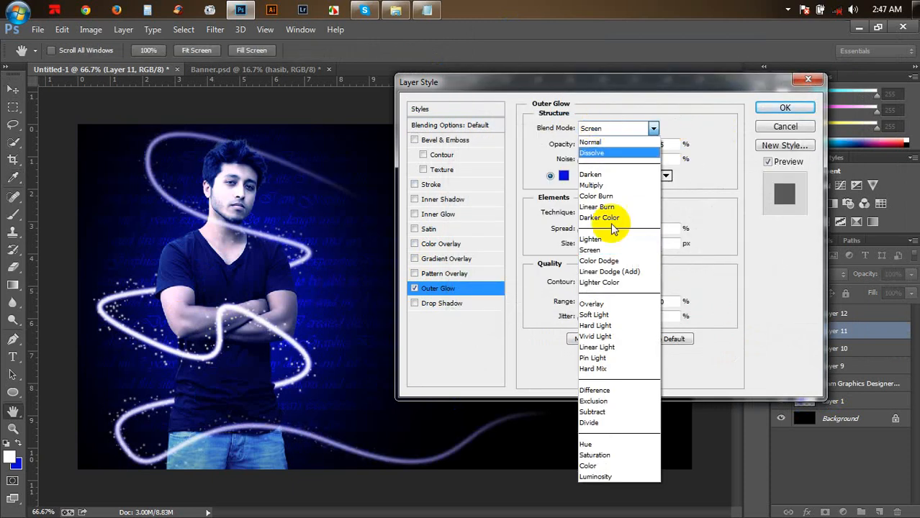
{"action": "left_click", "coordinate": [609, 271]}
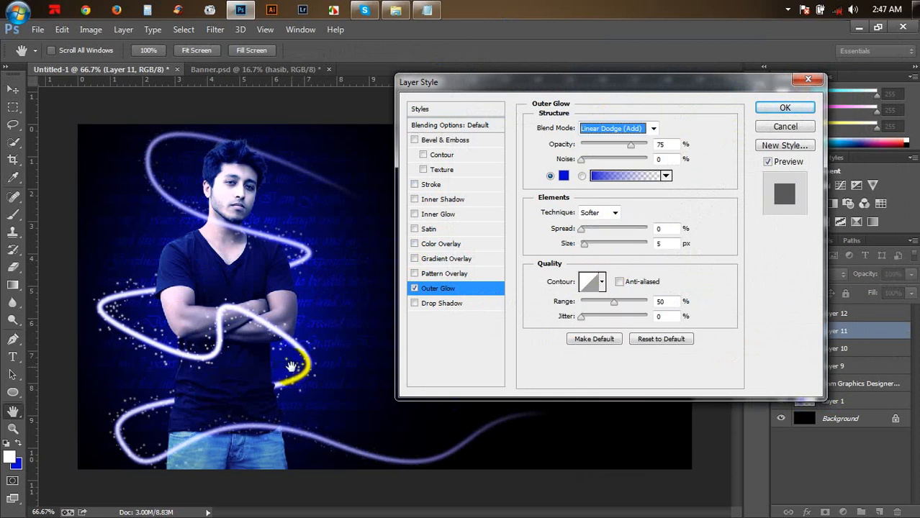
{"action": "left_click", "coordinate": [224, 355]}
{"action": "left_click_drag", "start_coordinate": [193, 326], "coordinate": [328, 315]}
{"action": "left_click", "coordinate": [270, 170]}
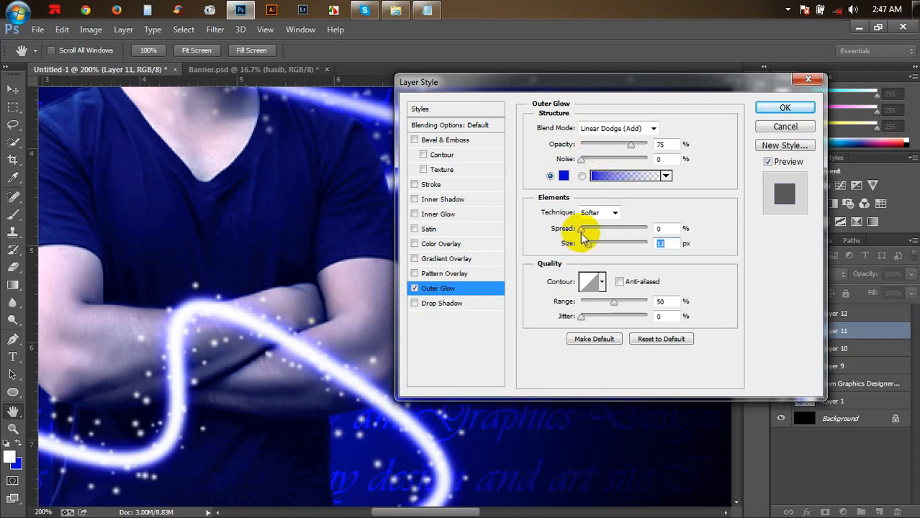
{"action": "left_click_drag", "start_coordinate": [584, 230], "coordinate": [580, 232]}
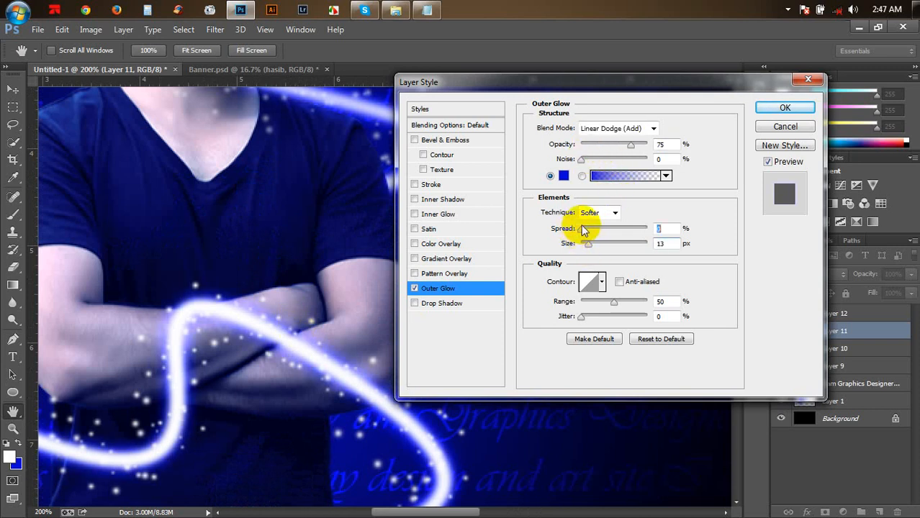
Change the outer glow colour to a slightly brighter, less saturated blue.
{"action": "left_click", "coordinate": [565, 176]}
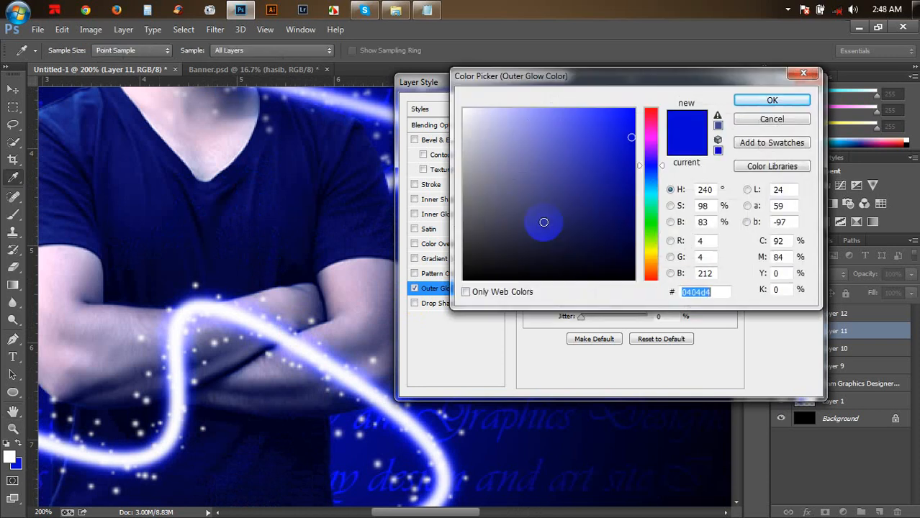
{"action": "mouse_move", "coordinate": [630, 137]}
{"action": "left_mouse_down"}
{"action": "mouse_move", "coordinate": [643, 86]}
{"action": "mouse_move", "coordinate": [612, 133]}
{"action": "mouse_move", "coordinate": [631, 189]}
{"action": "mouse_move", "coordinate": [634, 157]}
{"action": "mouse_move", "coordinate": [612, 121]}
{"action": "left_mouse_up"}
{"action": "left_click", "coordinate": [753, 105]}
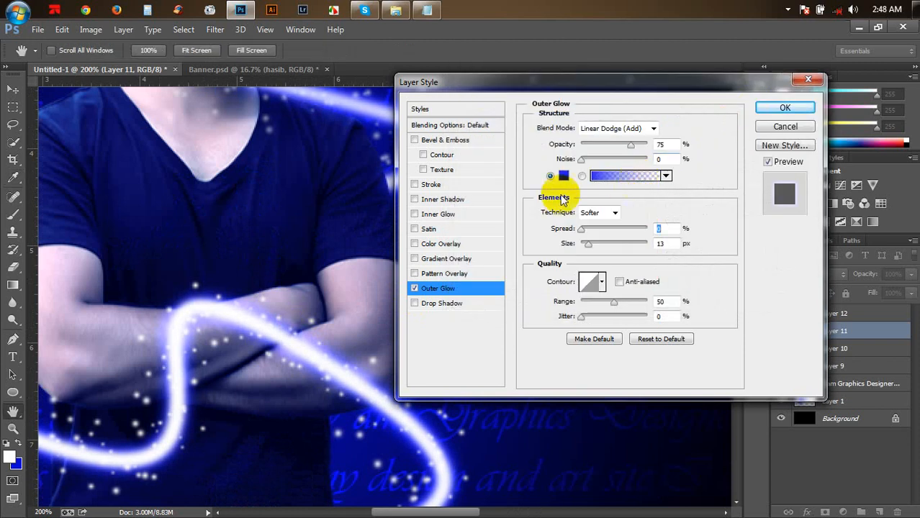
Add an Inner Glow to the streak on Layer 11 in blue 000cf8 and apply the layer style.
{"action": "key", "text": "ctrl+minus"}
{"action": "key", "text": "ctrl+minus"}
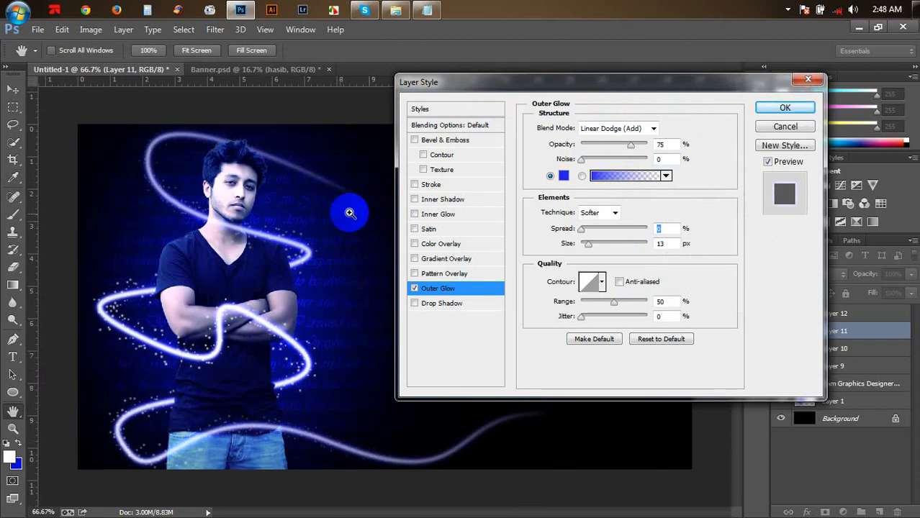
{"action": "key", "text": "ctrl+plus"}
{"action": "key", "text": "ctrl+minus"}
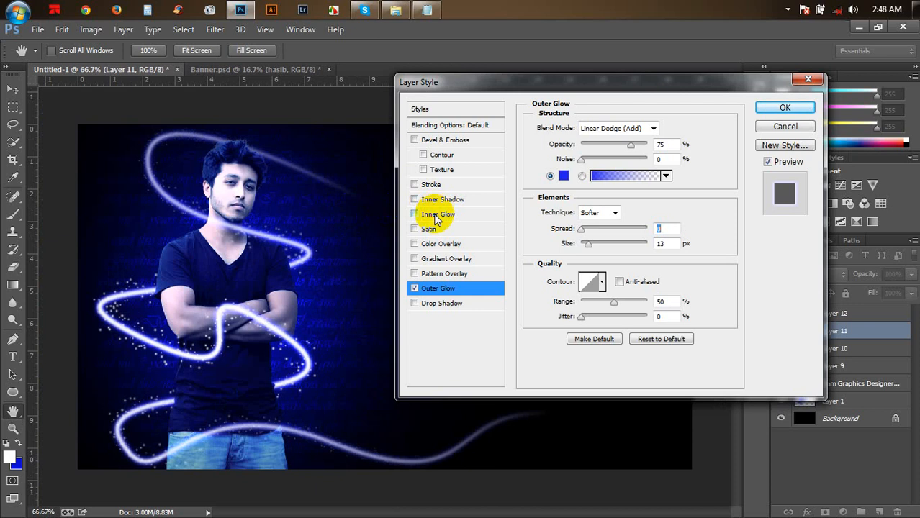
{"action": "left_click", "coordinate": [436, 215]}
{"action": "left_click", "coordinate": [564, 175]}
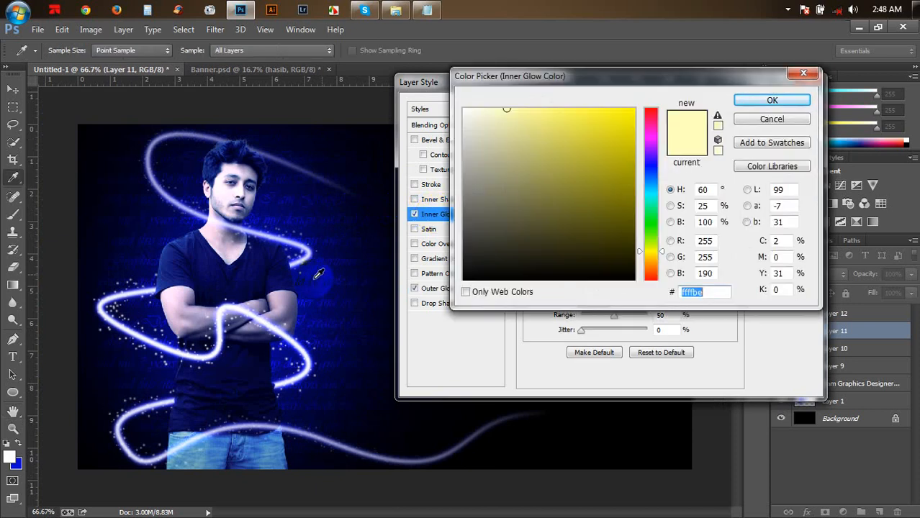
{"action": "left_click", "coordinate": [317, 277]}
{"action": "left_click_drag", "start_coordinate": [620, 139], "coordinate": [633, 110]}
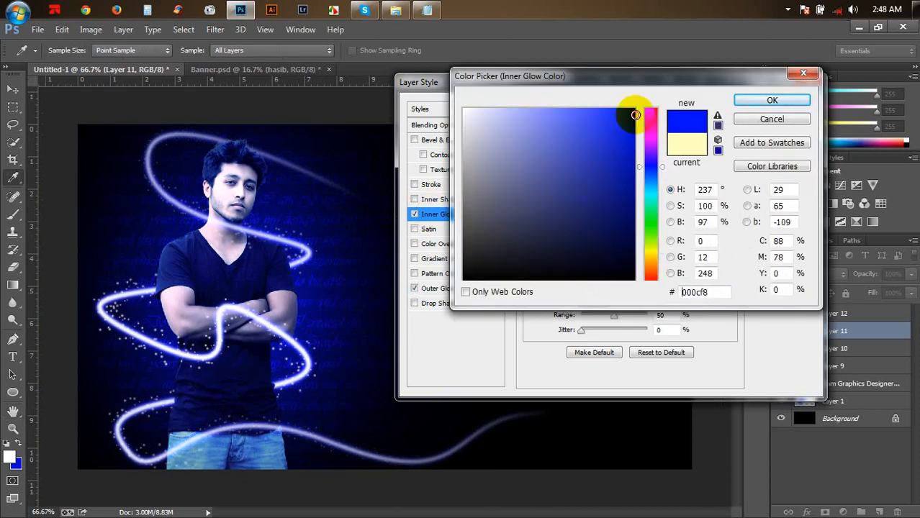
{"action": "left_click", "coordinate": [765, 103]}
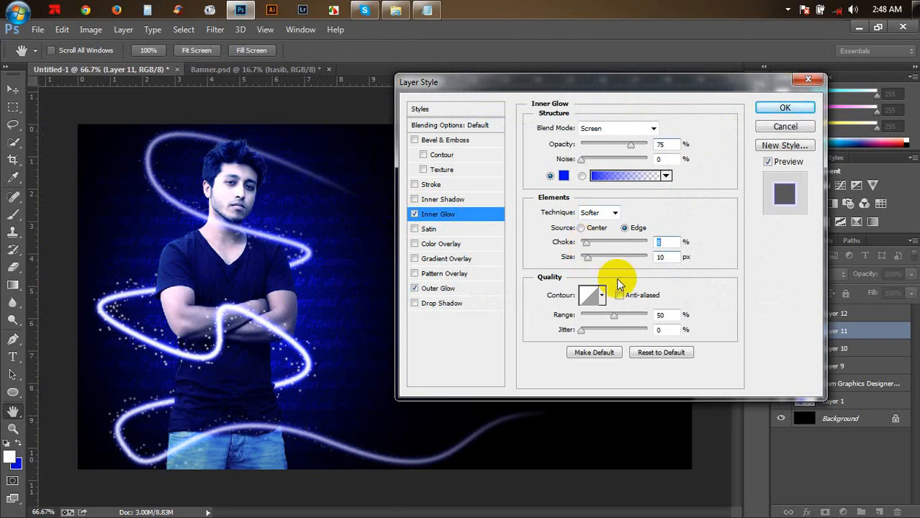
{"action": "left_click", "coordinate": [768, 108]}
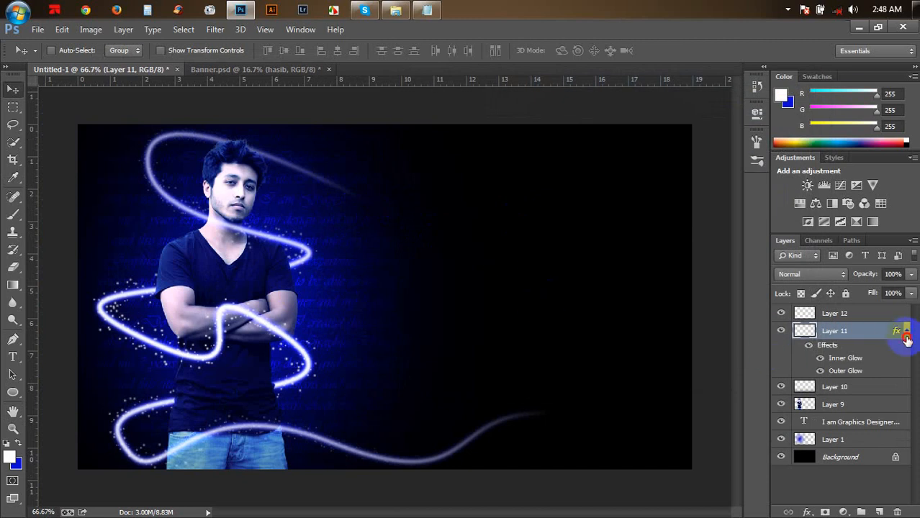
Copy the layer style of Layer 11 and paste it onto Layer 12.
{"action": "left_click", "coordinate": [906, 336]}
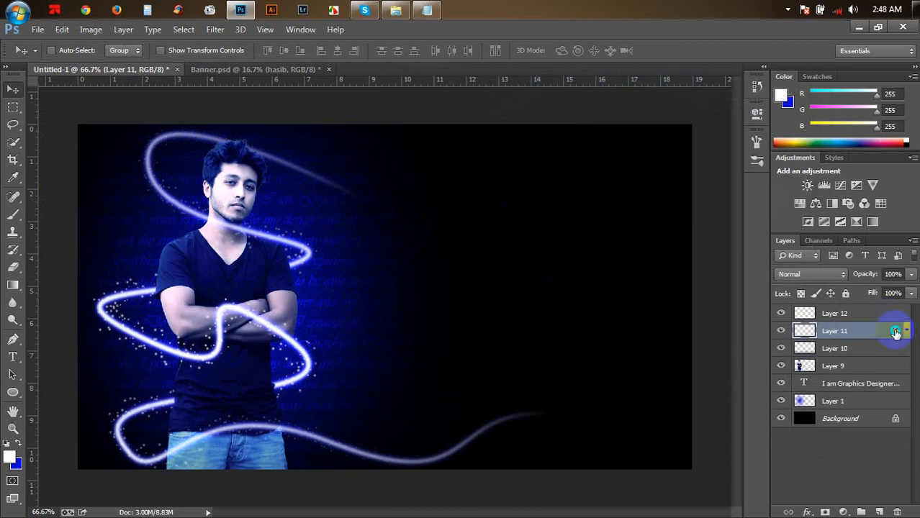
{"action": "right_click", "coordinate": [896, 333]}
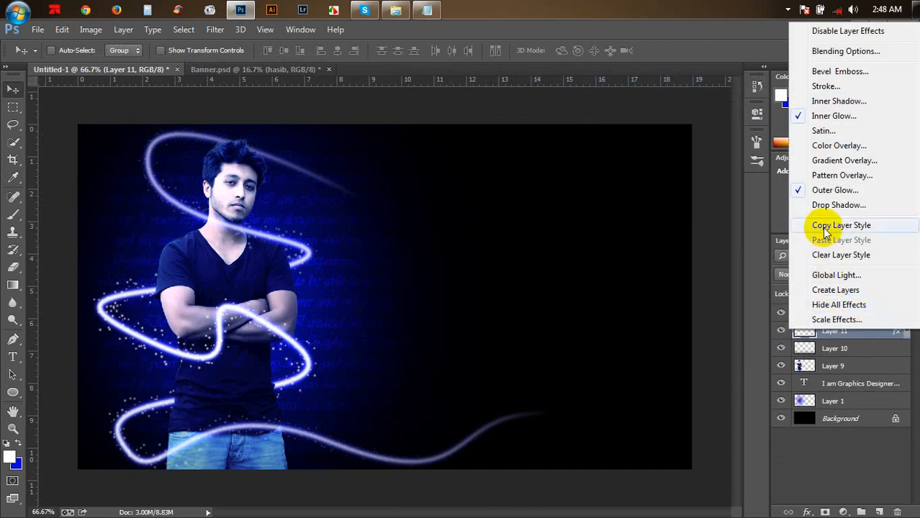
{"action": "left_click", "coordinate": [824, 227]}
{"action": "left_click", "coordinate": [865, 311]}
{"action": "right_click", "coordinate": [865, 312]}
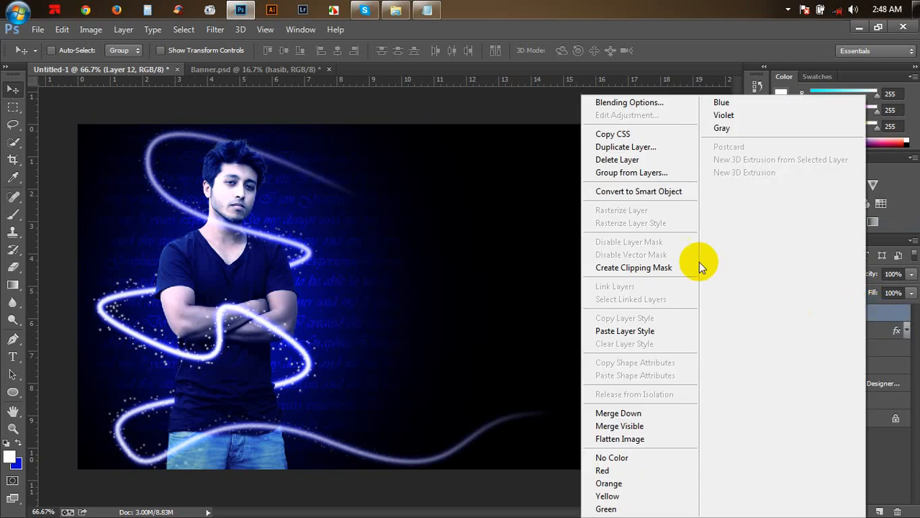
{"action": "left_click", "coordinate": [643, 330]}
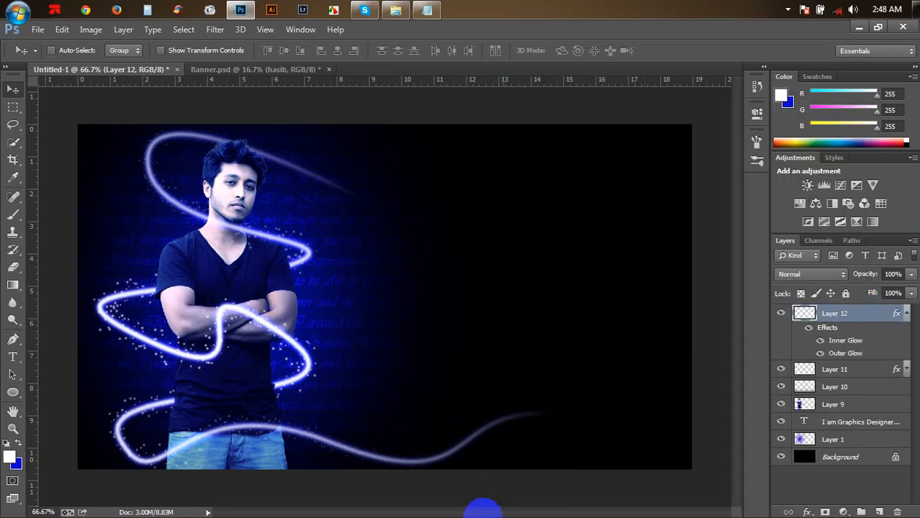
Add a new text layer with the man's full name near the tail end of the streak.
{"action": "left_click", "coordinate": [13, 358]}
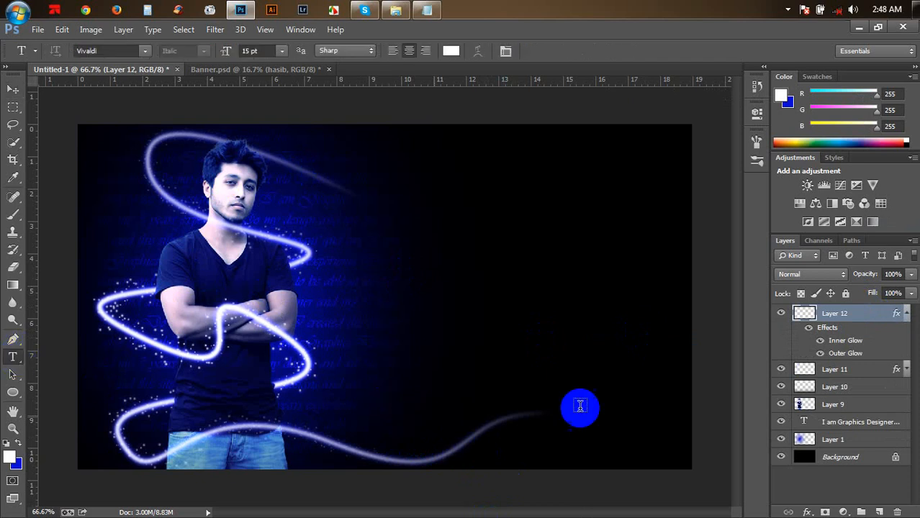
{"action": "left_click", "coordinate": [906, 315]}
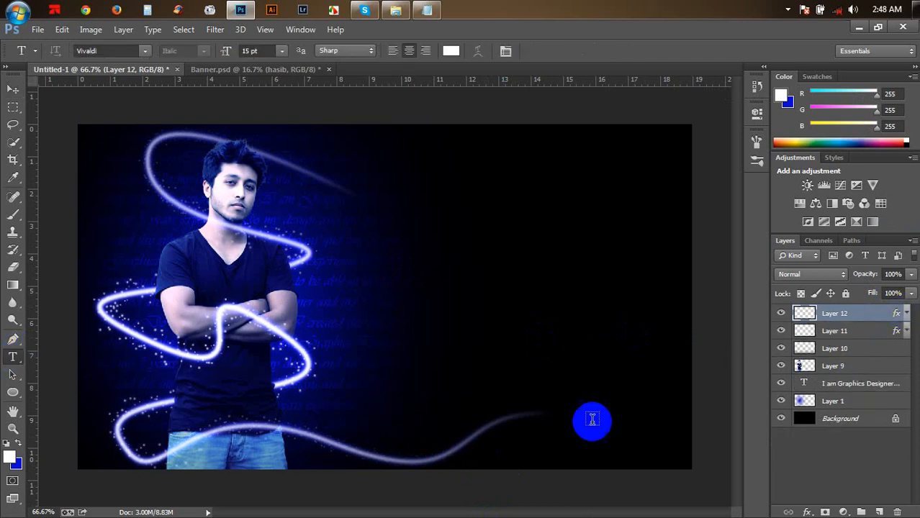
{"action": "left_click", "coordinate": [434, 441]}
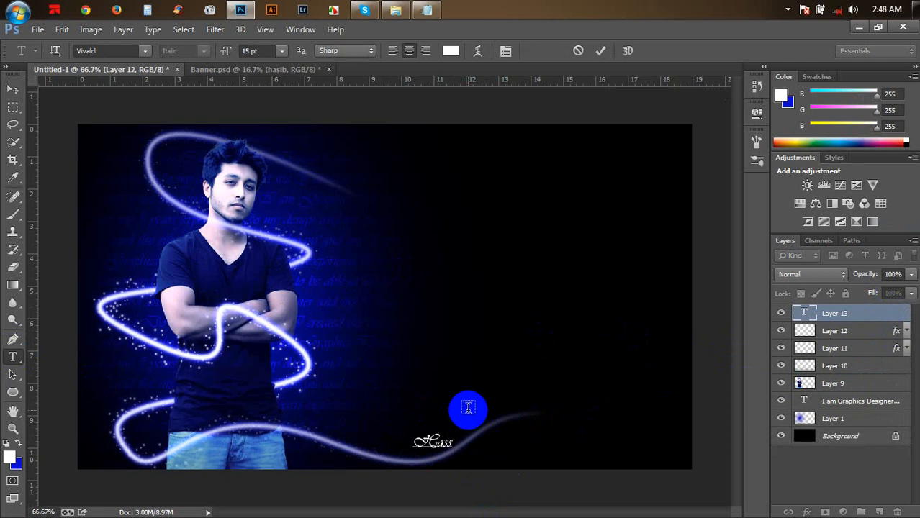
Set the whole name text to 32 pt and shift it slightly down along the streak's tail.
{"action": "key", "text": "ctrl+a"}
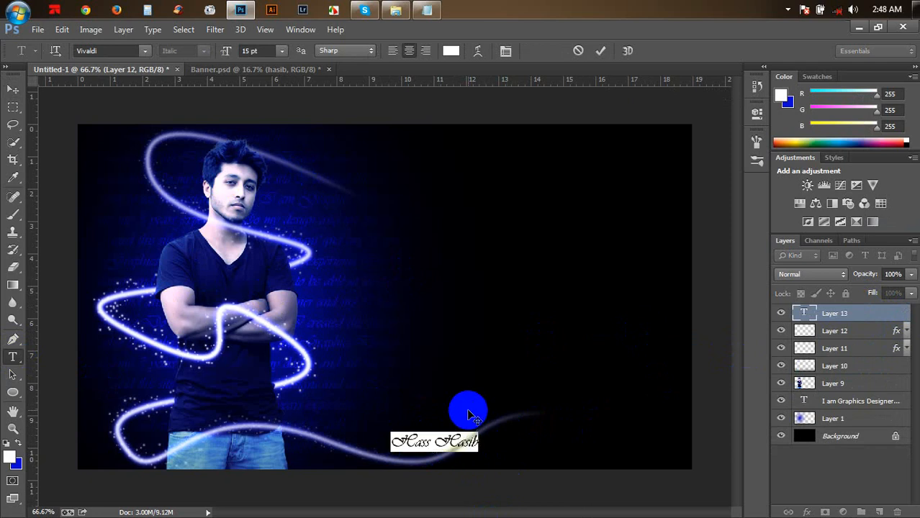
{"action": "left_click_drag", "start_coordinate": [227, 57], "coordinate": [422, 211]}
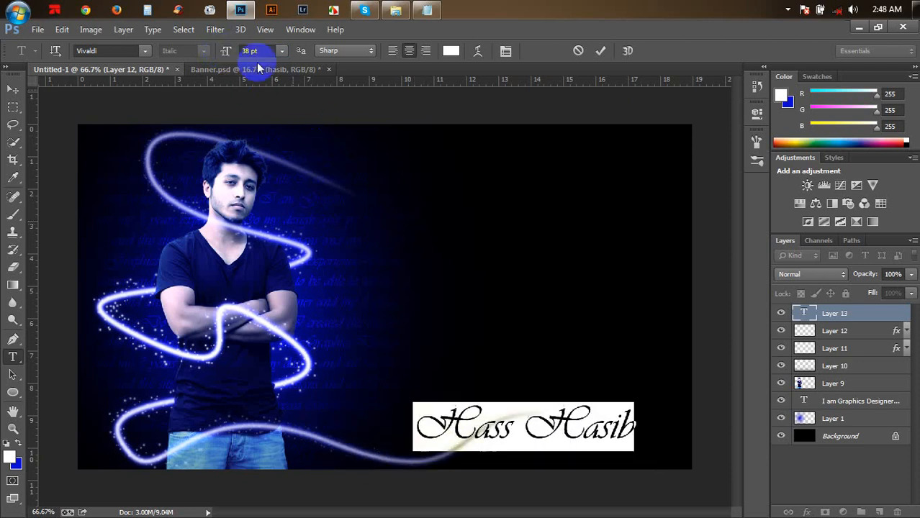
{"action": "mouse_move", "coordinate": [231, 53]}
{"action": "left_mouse_down"}
{"action": "mouse_move", "coordinate": [237, 44]}
{"action": "mouse_move", "coordinate": [226, 45]}
{"action": "left_mouse_up"}
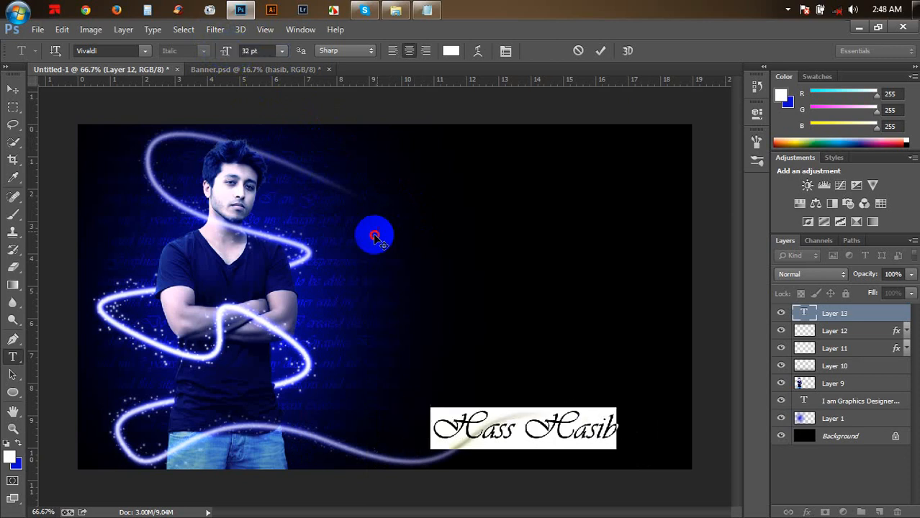
{"action": "left_click_drag", "start_coordinate": [374, 232], "coordinate": [378, 245]}
Try the name text in Vladimir Script, Edwardian Script ITC, Freestyle Script and Harlow Solid Italic.
{"action": "left_click", "coordinate": [145, 50]}
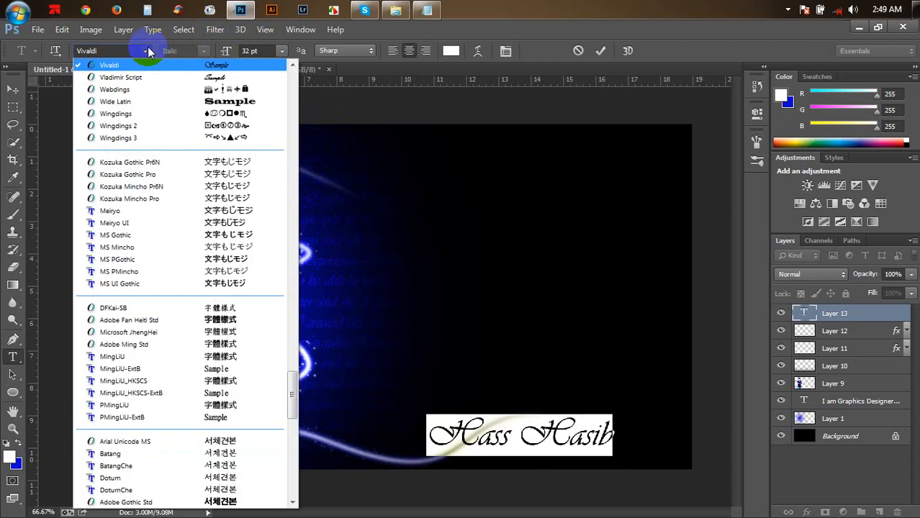
{"action": "left_click", "coordinate": [177, 85]}
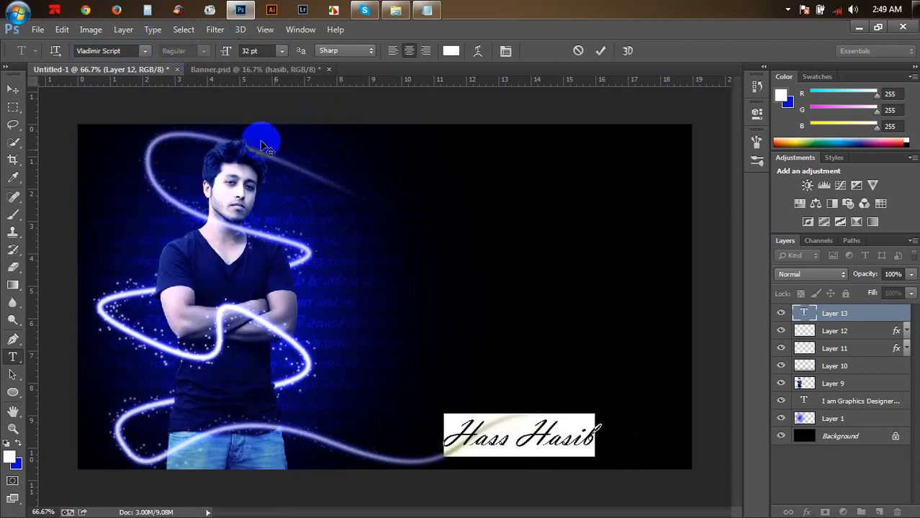
{"action": "left_click", "coordinate": [146, 50]}
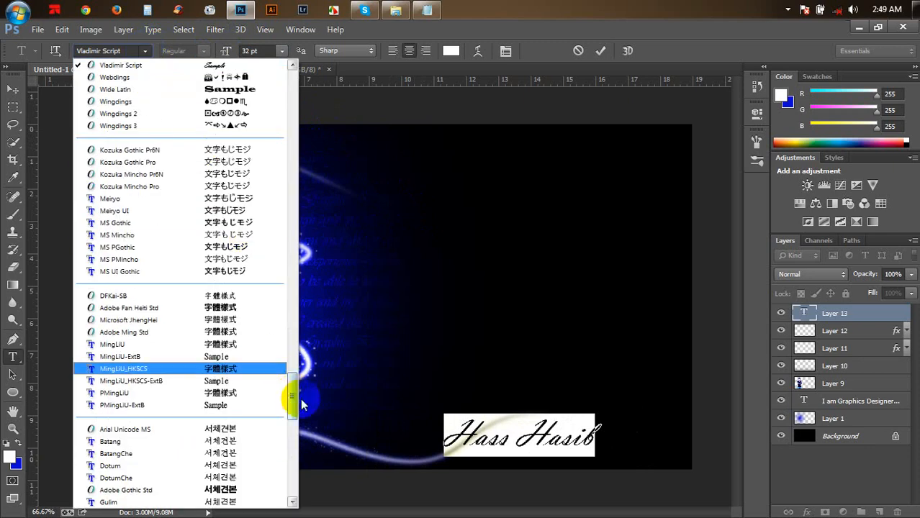
{"action": "left_click_drag", "start_coordinate": [295, 398], "coordinate": [272, 165]}
{"action": "left_click", "coordinate": [233, 143]}
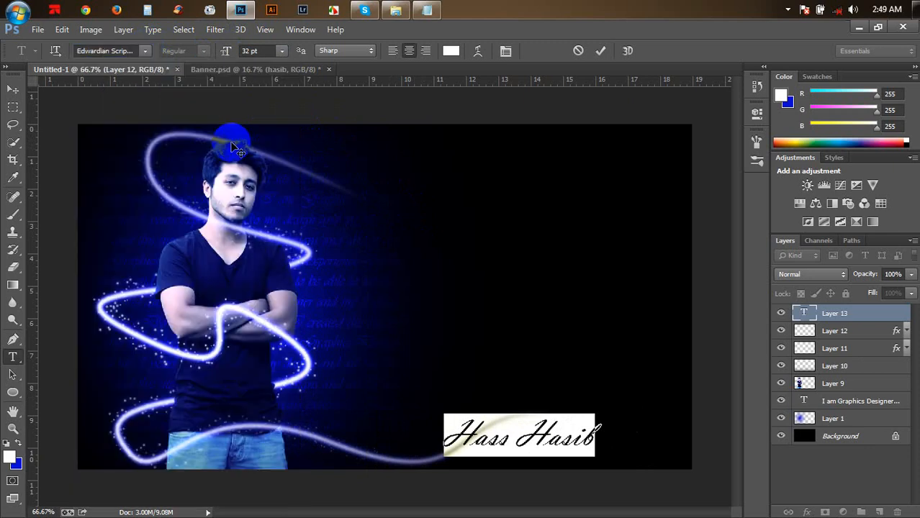
{"action": "left_click", "coordinate": [145, 50]}
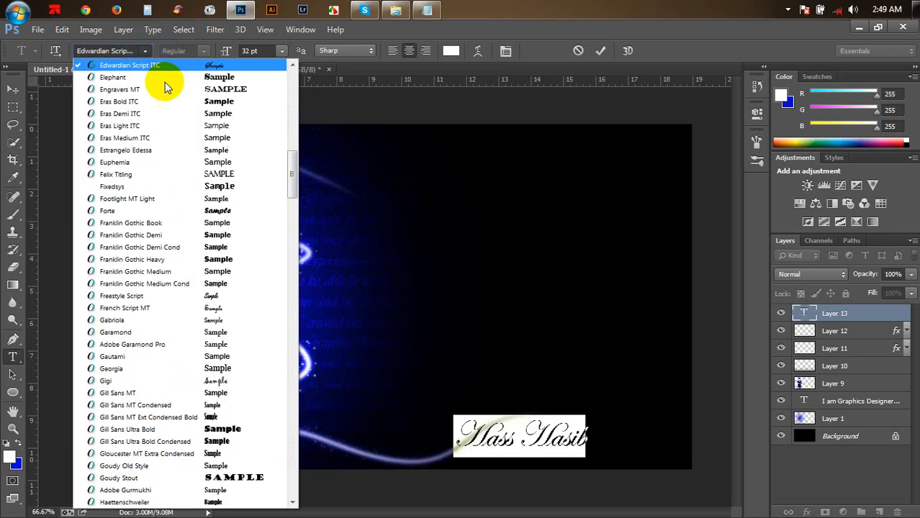
{"action": "left_click", "coordinate": [244, 301]}
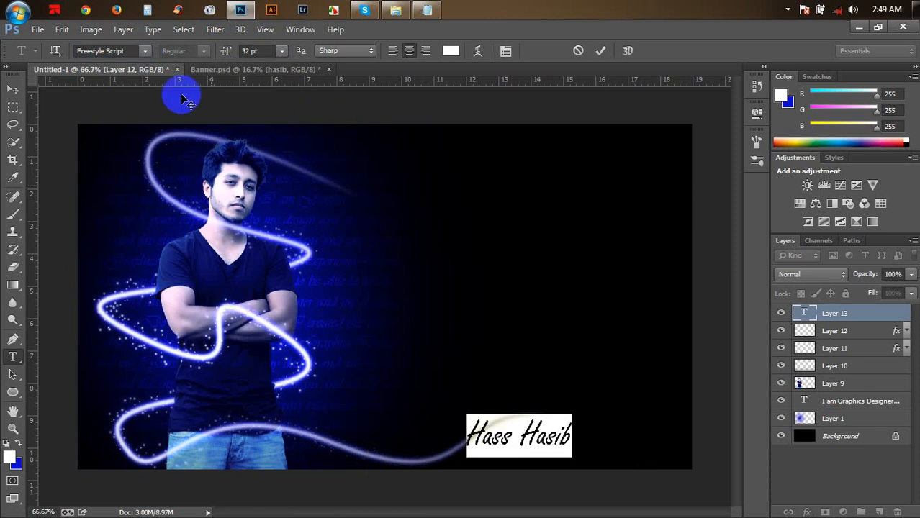
{"action": "left_click", "coordinate": [144, 51]}
{"action": "left_click", "coordinate": [237, 288]}
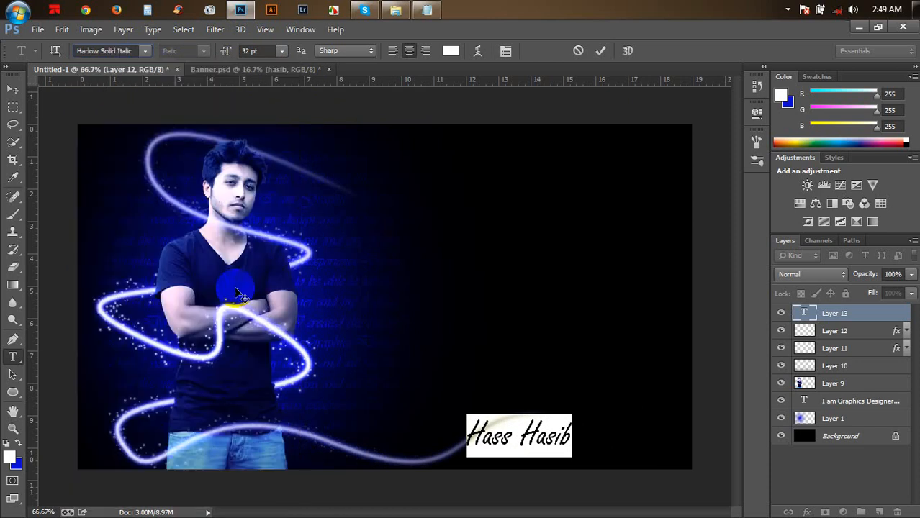
Set the name text to Kunstler Script at 42 pt and move it towards the lower-right corner of the canvas.
{"action": "left_click", "coordinate": [144, 51]}
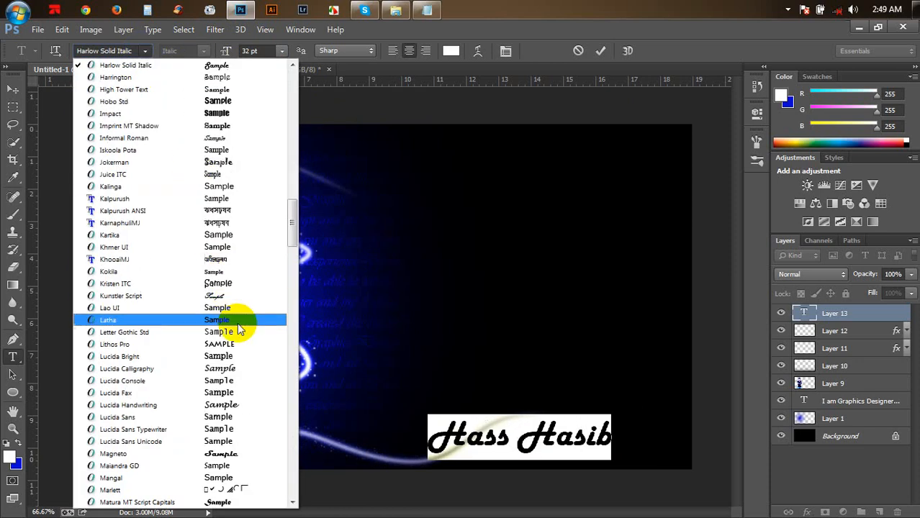
{"action": "left_click", "coordinate": [234, 297]}
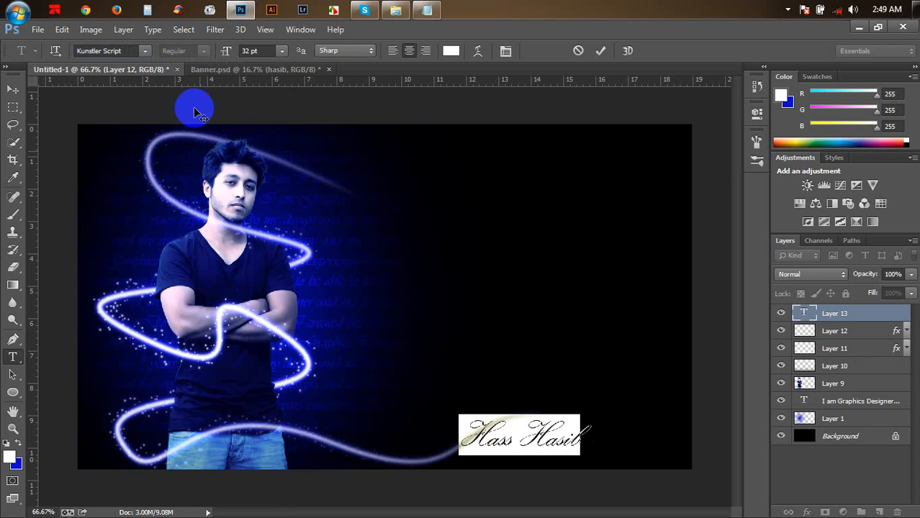
{"action": "left_click_drag", "start_coordinate": [228, 50], "coordinate": [248, 50]}
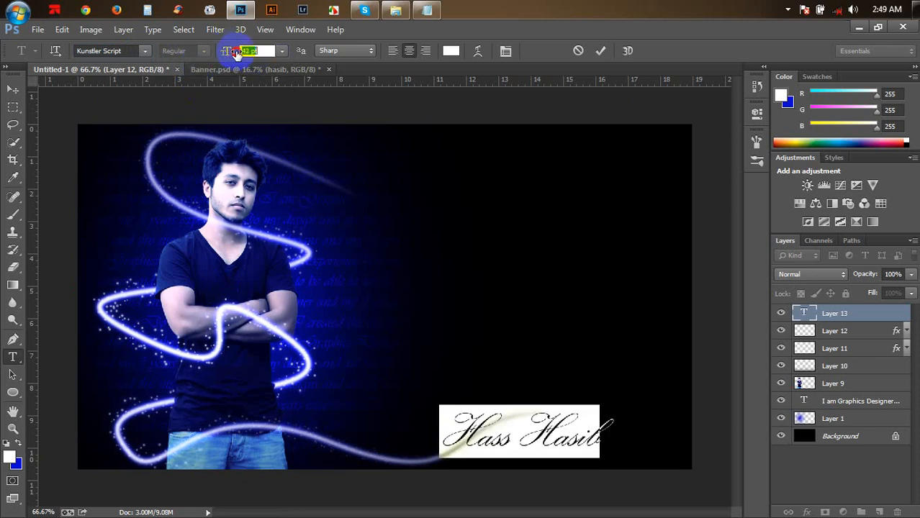
{"action": "left_click", "coordinate": [601, 51]}
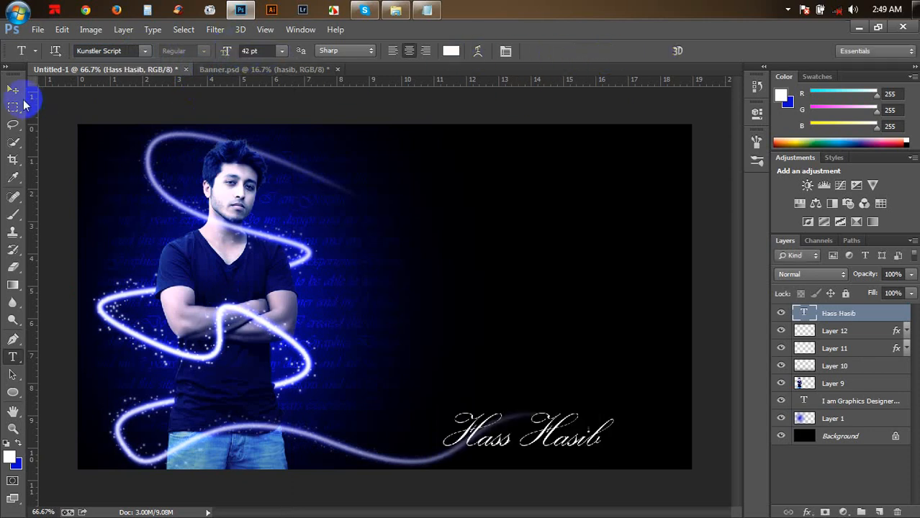
{"action": "left_click", "coordinate": [13, 89]}
{"action": "left_click_drag", "start_coordinate": [431, 363], "coordinate": [519, 387]}
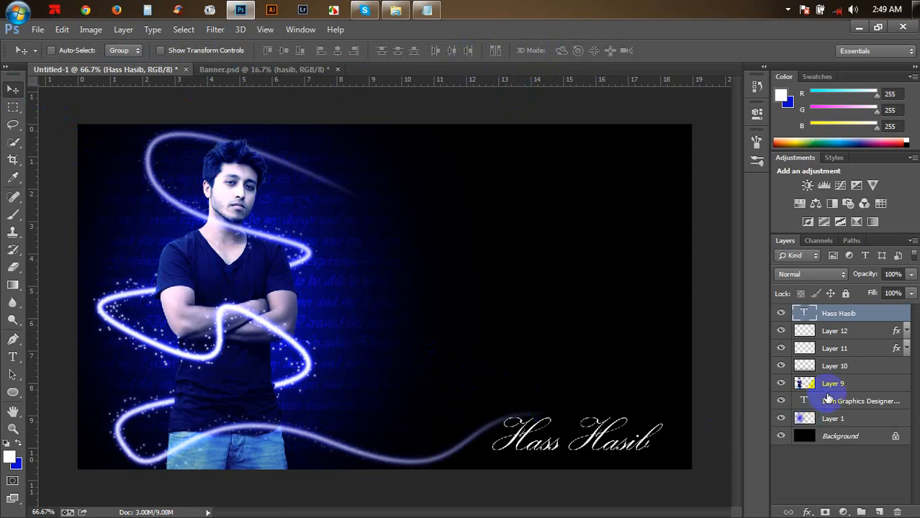
Move Layer 1 through Layer 12 together to the right, leaving the name text in place.
{"action": "left_click", "coordinate": [846, 419]}
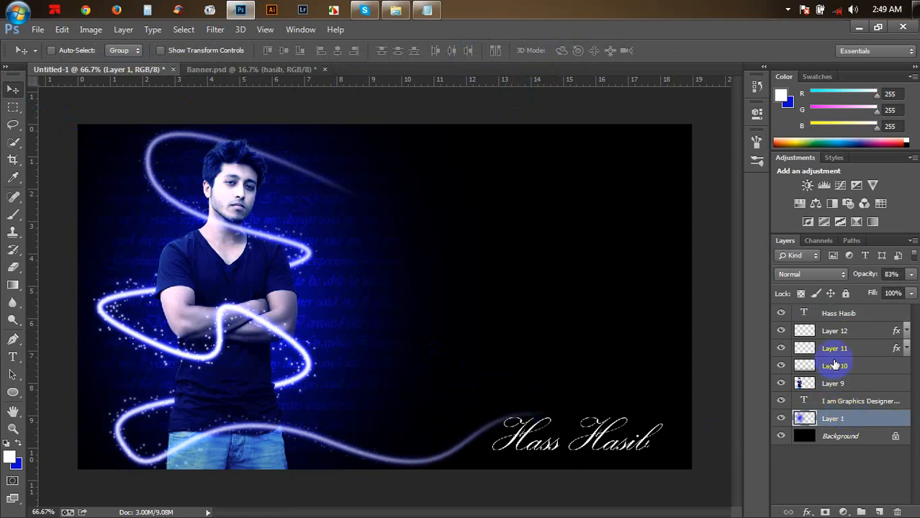
{"action": "left_click", "coordinate": [832, 333], "text": "shift"}
{"action": "left_click_drag", "start_coordinate": [382, 310], "coordinate": [427, 313]}
Stretch the blue glow on Layer 1 from the canvas's left edge to about 124% width.
{"action": "left_click", "coordinate": [844, 404]}
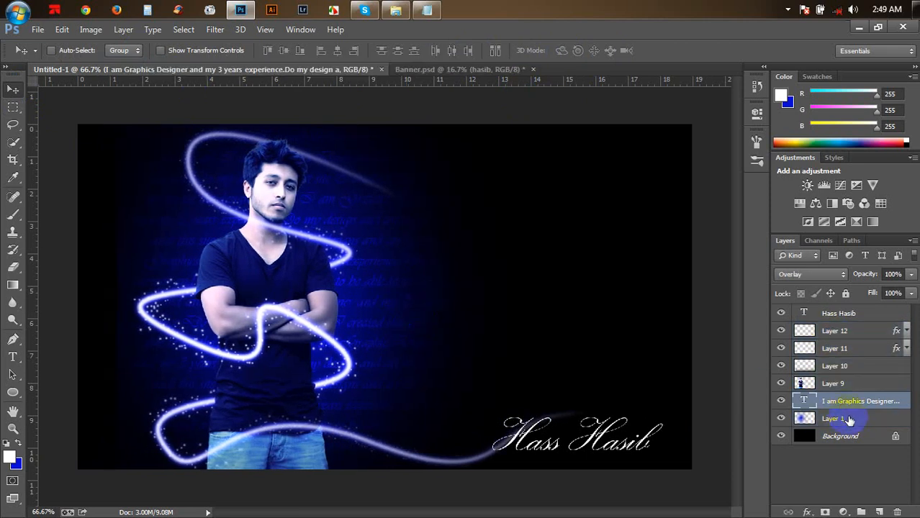
{"action": "left_click", "coordinate": [835, 419]}
{"action": "key", "text": "ctrl+t"}
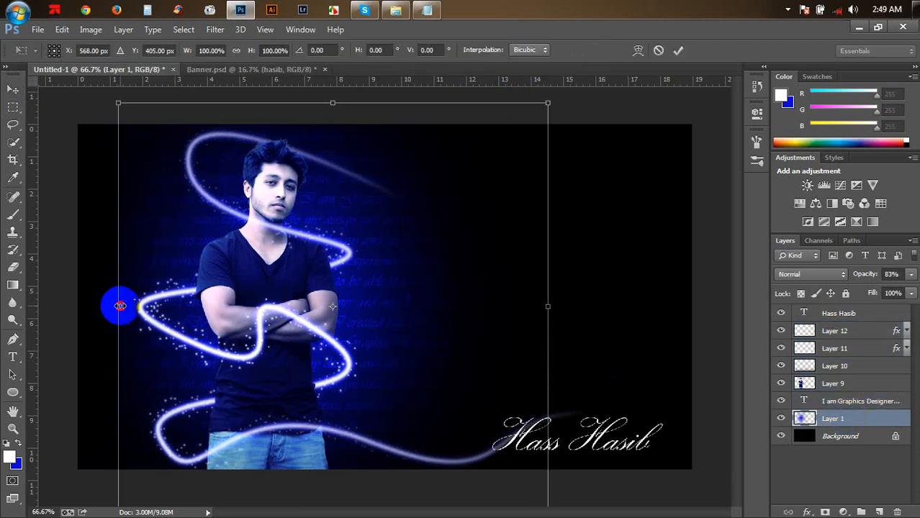
{"action": "left_click_drag", "start_coordinate": [119, 306], "coordinate": [78, 306]}
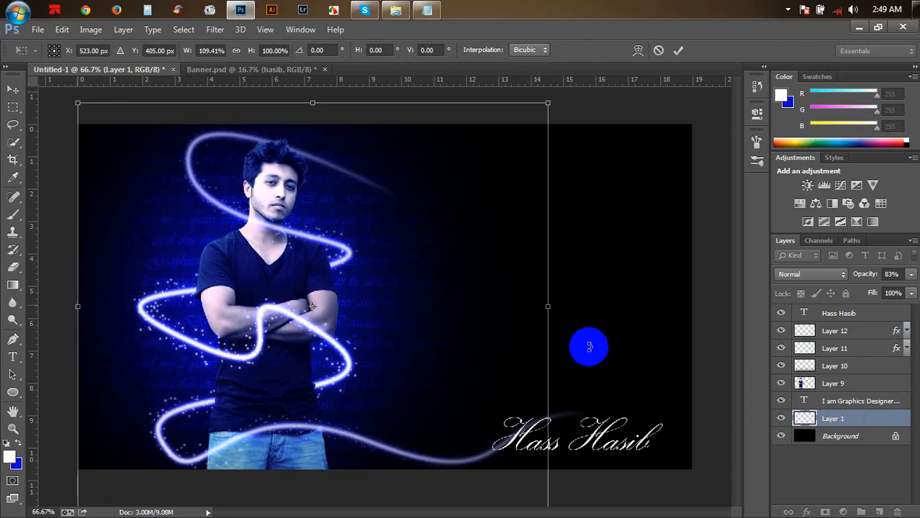
{"action": "left_click_drag", "start_coordinate": [549, 306], "coordinate": [616, 314]}
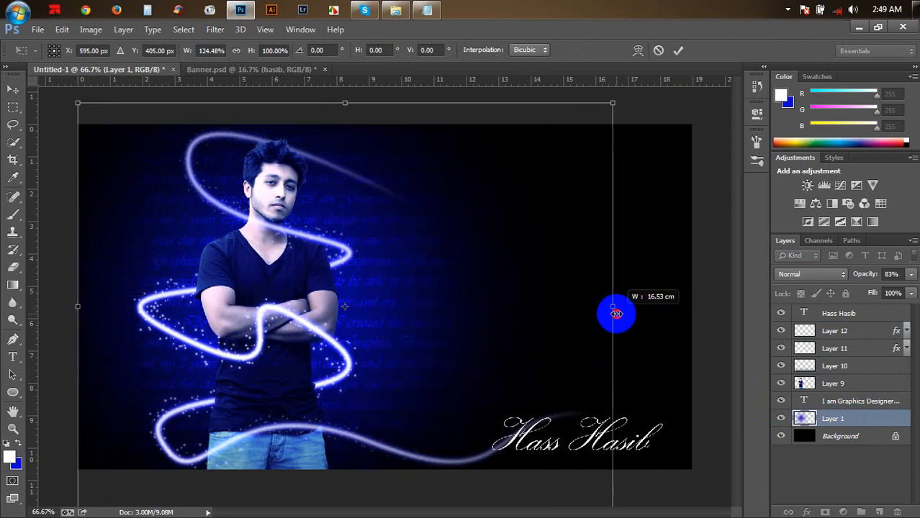
{"action": "left_click", "coordinate": [678, 51]}
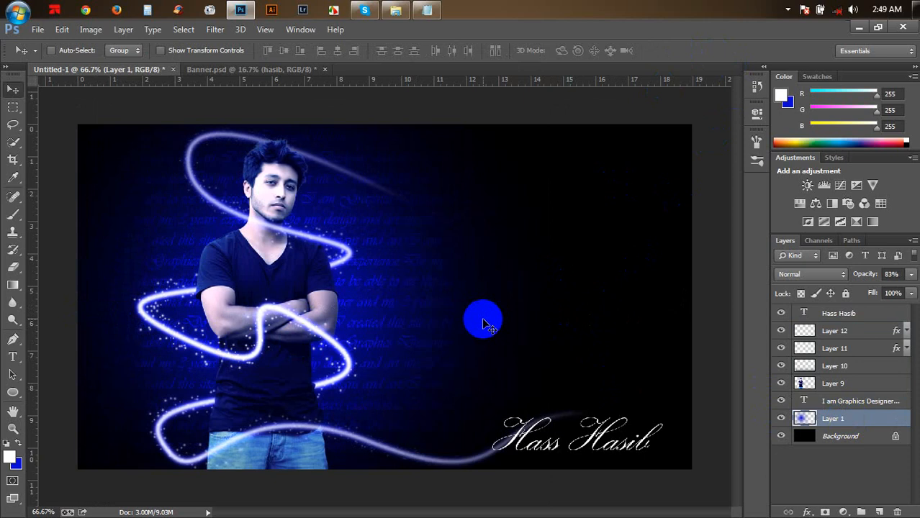
Free-transform the background script text layer, adjusting its size and position behind the man.
{"action": "left_click", "coordinate": [819, 403]}
{"action": "key", "text": "ctrl+t"}
{"action": "left_click_drag", "start_coordinate": [468, 303], "coordinate": [478, 293]}
{"action": "left_click_drag", "start_coordinate": [458, 479], "coordinate": [496, 494]}
{"action": "left_click_drag", "start_coordinate": [462, 425], "coordinate": [457, 428]}
{"action": "double_click", "coordinate": [486, 422]}
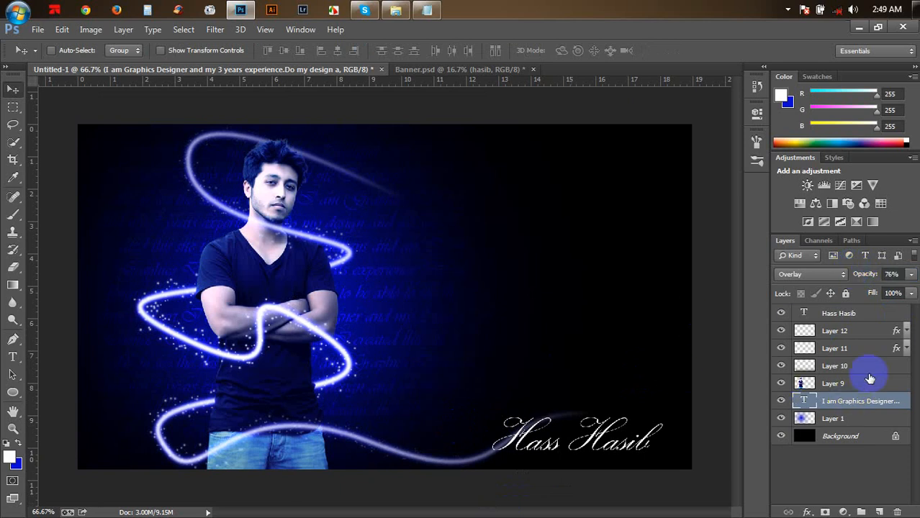
Paste the copied Inner Glow and Outer Glow layer style onto the name text layer.
{"action": "left_click", "coordinate": [867, 316]}
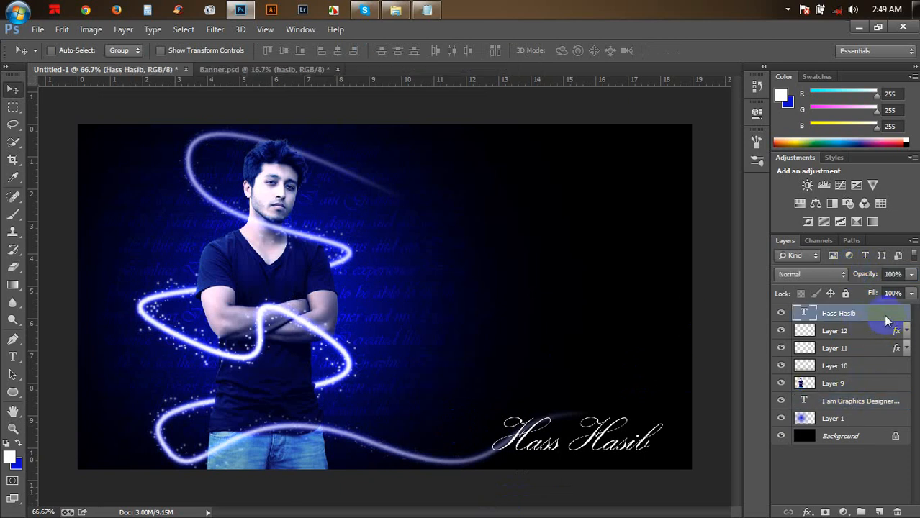
{"action": "right_click", "coordinate": [887, 321]}
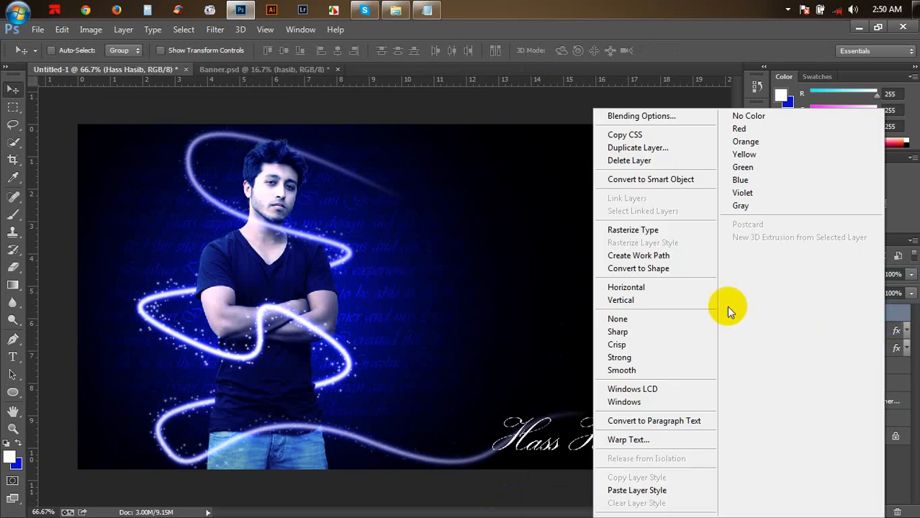
{"action": "left_click", "coordinate": [661, 490]}
{"action": "left_click_drag", "start_coordinate": [628, 441], "coordinate": [634, 445]}
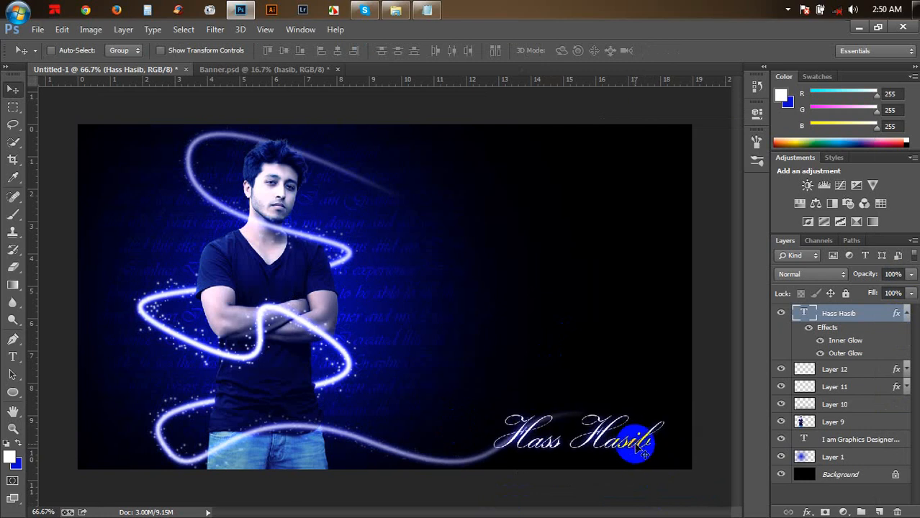
Add a new layer above the name text and draw a winding Pen path from below the canvas beside the jeans up towards the canvas's right side.
{"action": "left_click", "coordinate": [12, 339]}
{"action": "left_click", "coordinate": [906, 313]}
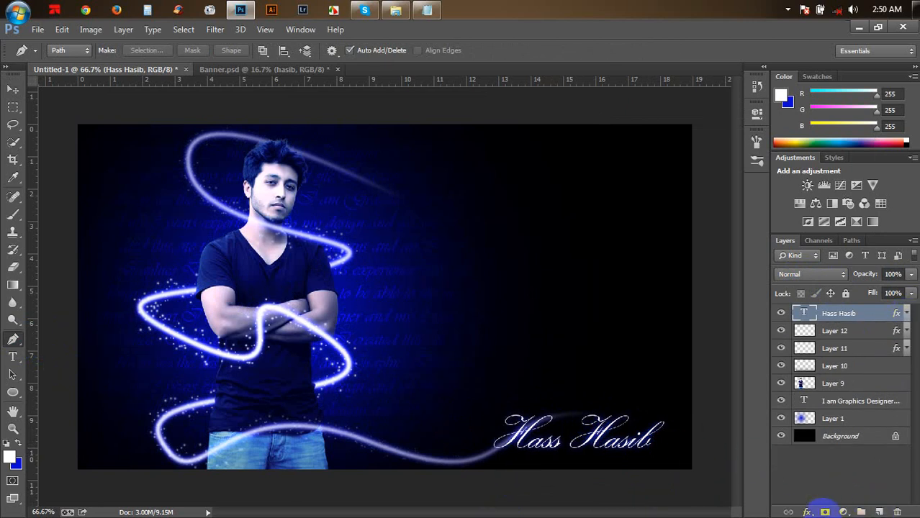
{"action": "left_click", "coordinate": [879, 512]}
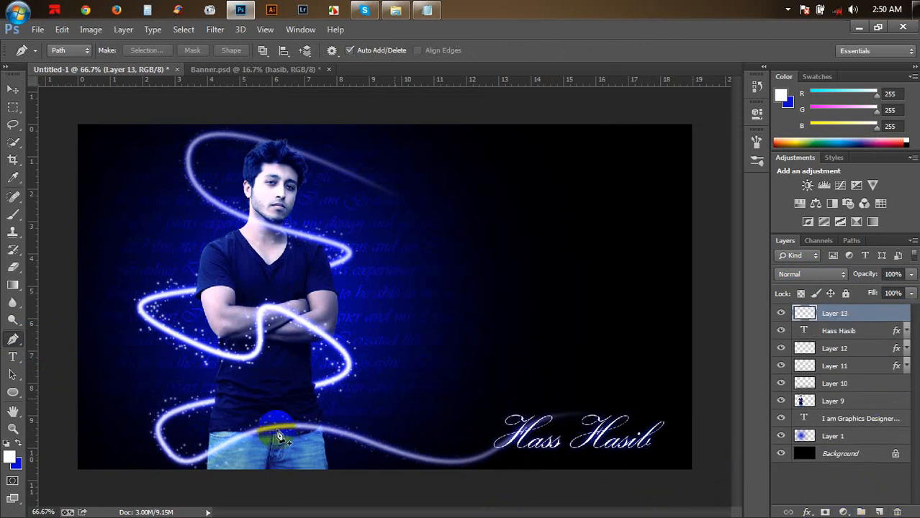
{"action": "left_click", "coordinate": [347, 481]}
{"action": "left_click_drag", "start_coordinate": [450, 398], "coordinate": [563, 423]}
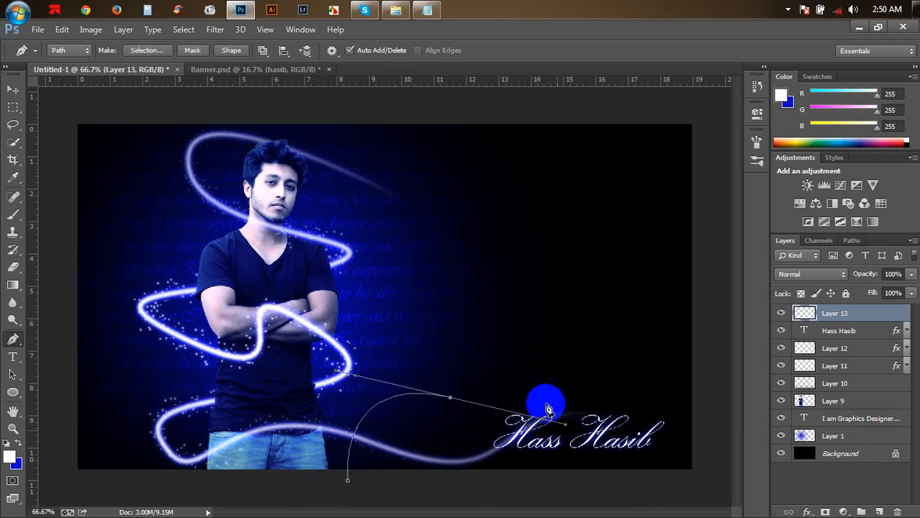
{"action": "left_click_drag", "start_coordinate": [524, 381], "coordinate": [449, 347]}
{"action": "left_click_drag", "start_coordinate": [452, 404], "coordinate": [406, 414]}
{"action": "left_click_drag", "start_coordinate": [544, 324], "coordinate": [596, 331]}
{"action": "left_click_drag", "start_coordinate": [598, 287], "coordinate": [529, 212]}
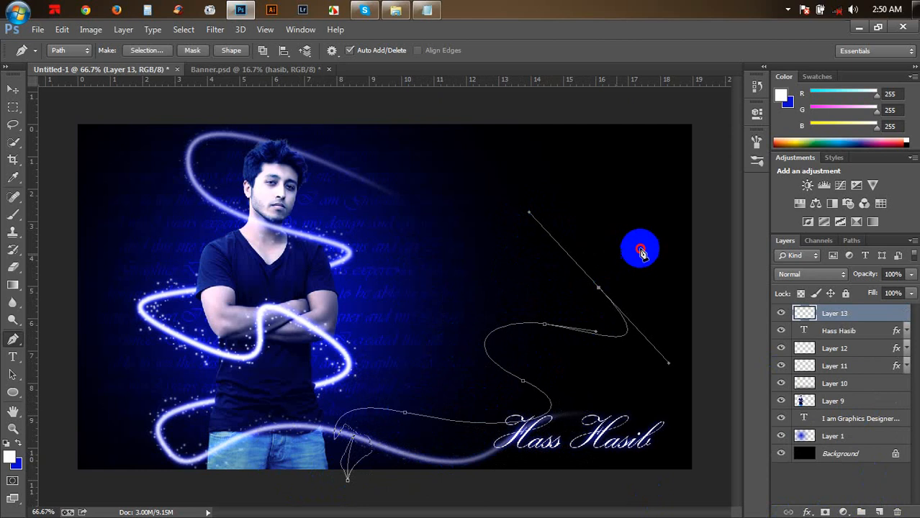
{"action": "left_click_drag", "start_coordinate": [632, 248], "coordinate": [651, 252]}
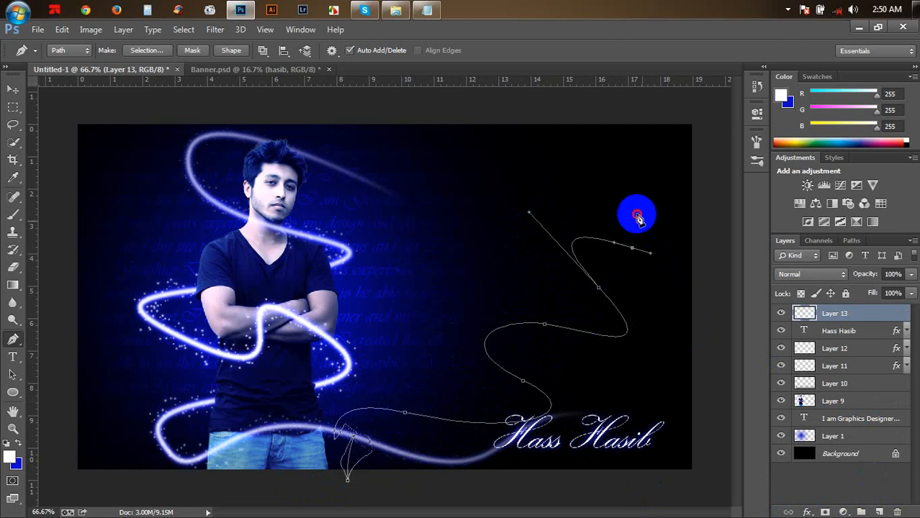
{"action": "left_click_drag", "start_coordinate": [630, 206], "coordinate": [630, 204]}
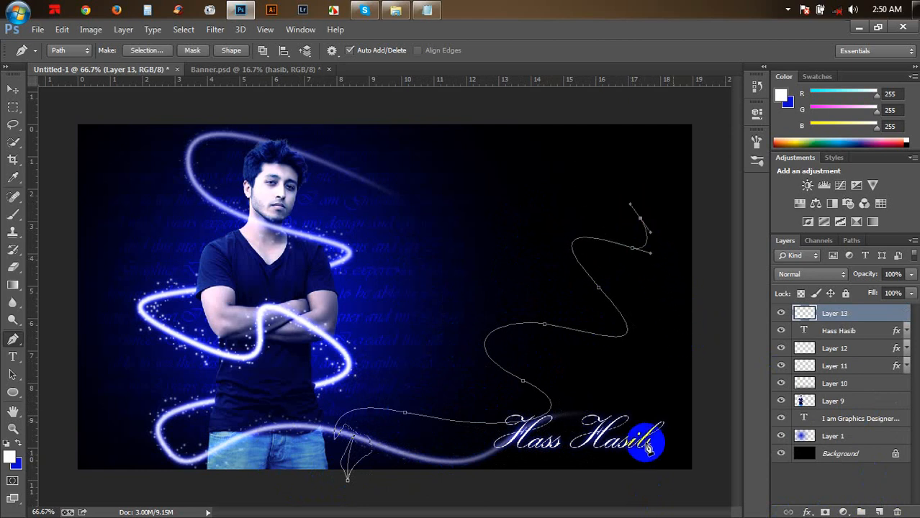
{"action": "left_click", "coordinate": [404, 417]}
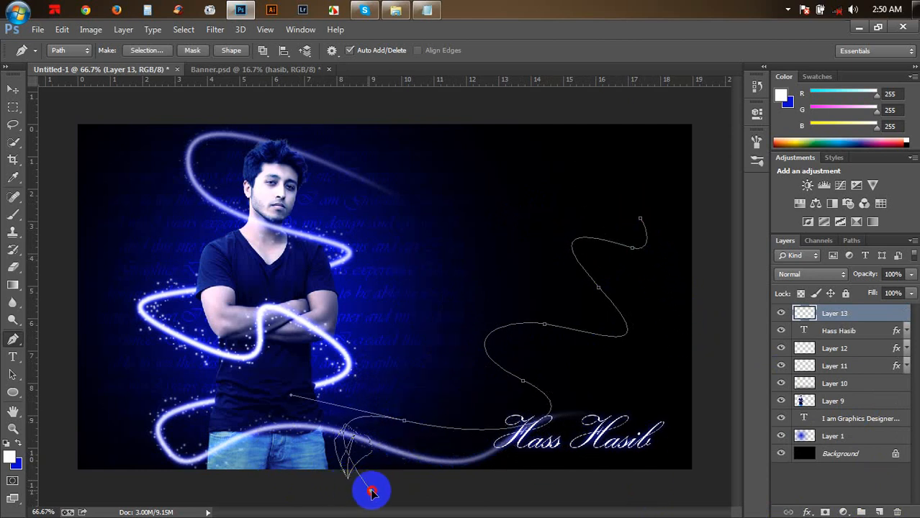
Stroke the winding path on Layer 13 with the scattered sparkle brush.
{"action": "left_click", "coordinate": [12, 216]}
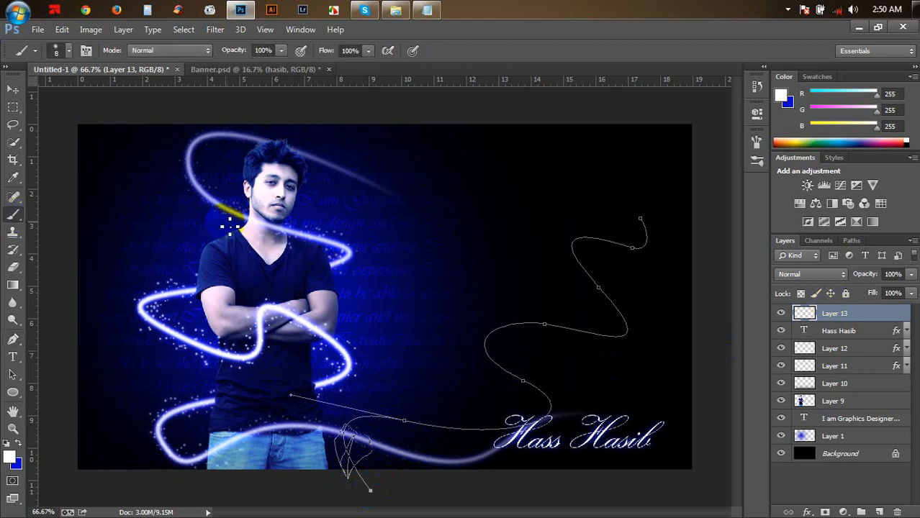
{"action": "left_click", "coordinate": [16, 344]}
{"action": "right_click", "coordinate": [551, 232]}
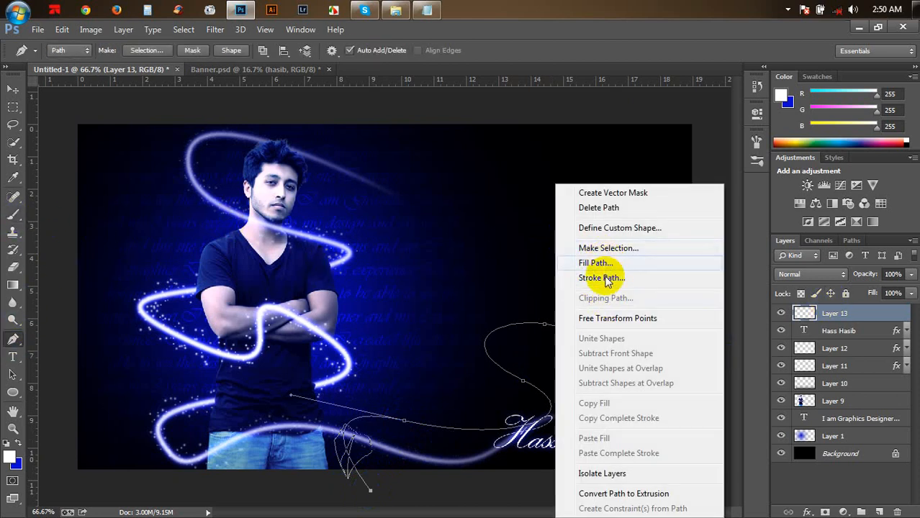
{"action": "left_click", "coordinate": [603, 278]}
{"action": "left_click", "coordinate": [381, 180]}
{"action": "left_click", "coordinate": [551, 168]}
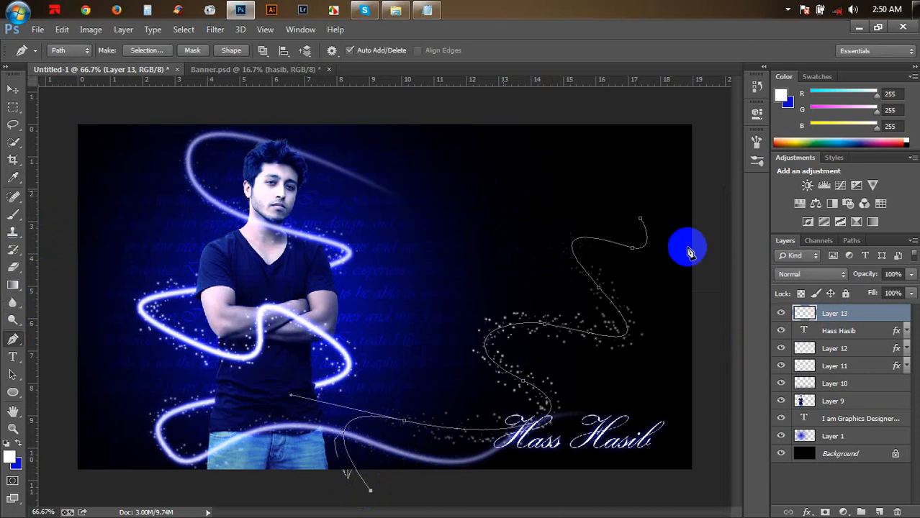
Add a new layer above Layer 13 and choose a soft round brush for the light line.
{"action": "left_click", "coordinate": [878, 510]}
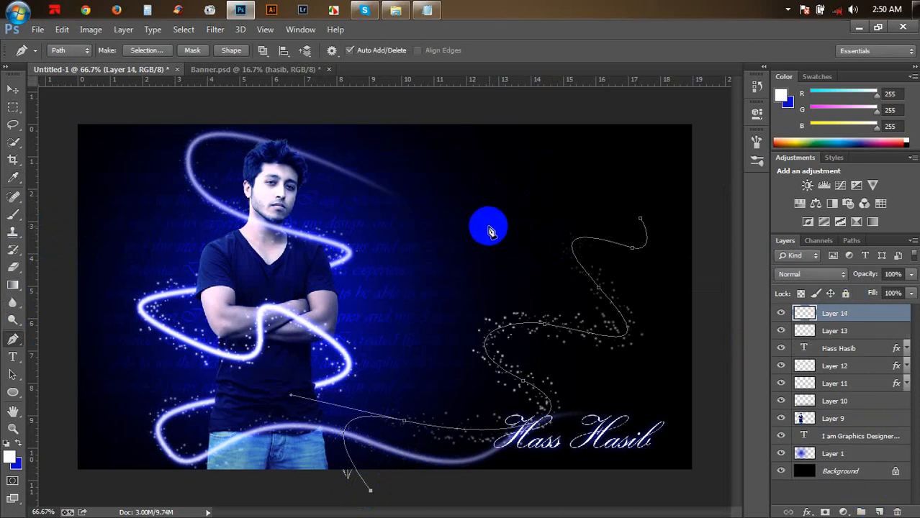
{"action": "right_click", "coordinate": [487, 227]}
{"action": "left_click", "coordinate": [16, 213]}
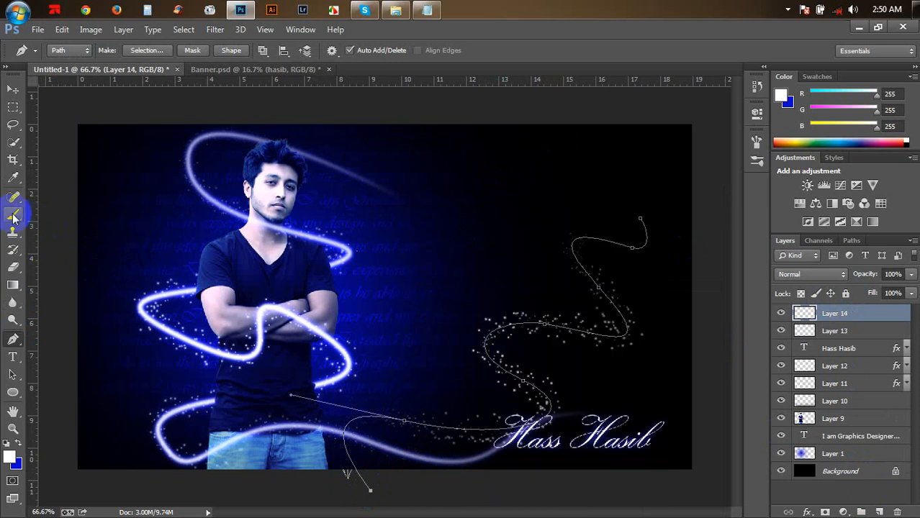
{"action": "left_click", "coordinate": [13, 216]}
{"action": "right_click", "coordinate": [347, 475]}
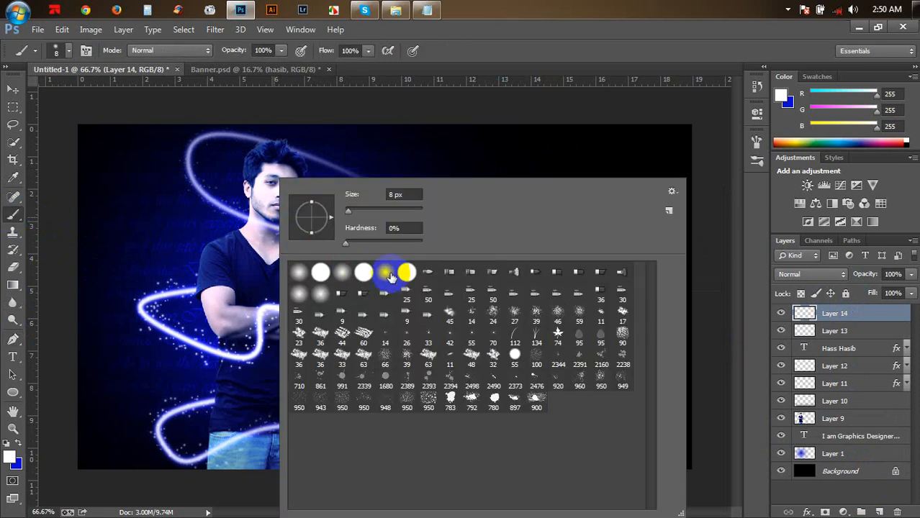
{"action": "left_click", "coordinate": [420, 105]}
{"action": "left_click_drag", "start_coordinate": [417, 70], "coordinate": [414, 58]}
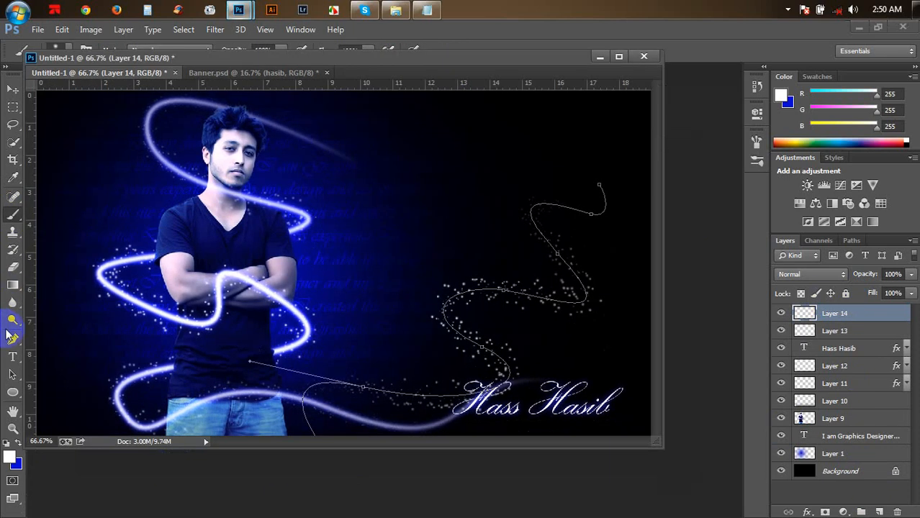
Stroke the winding path on Layer 14 using the Brush with Simulate Pressure, and delete the path.
{"action": "left_click", "coordinate": [15, 341]}
{"action": "left_click_drag", "start_coordinate": [497, 81], "coordinate": [498, 72]}
{"action": "right_click", "coordinate": [503, 171]}
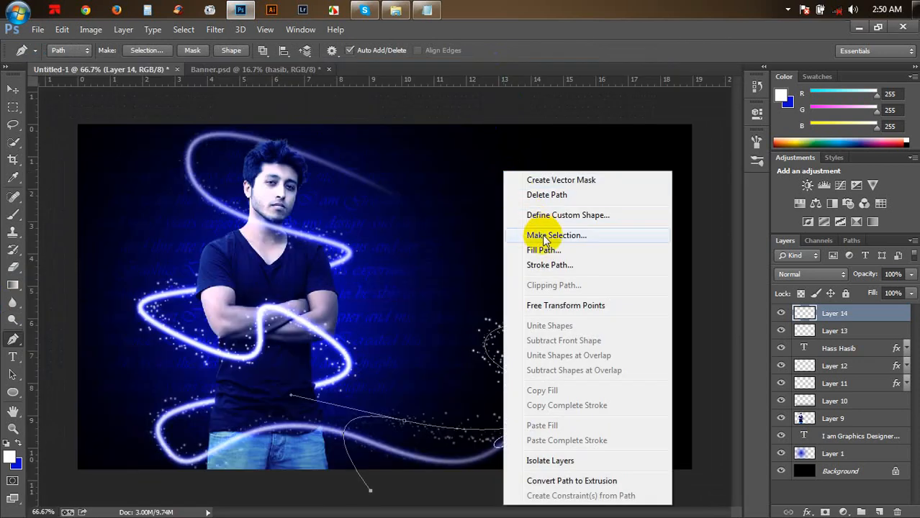
{"action": "left_click", "coordinate": [549, 264]}
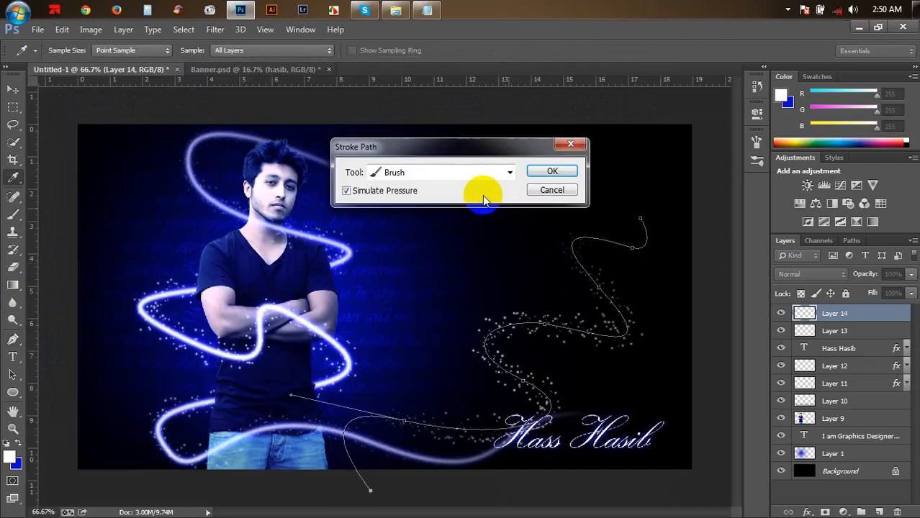
{"action": "left_click", "coordinate": [535, 172]}
{"action": "right_click", "coordinate": [501, 173]}
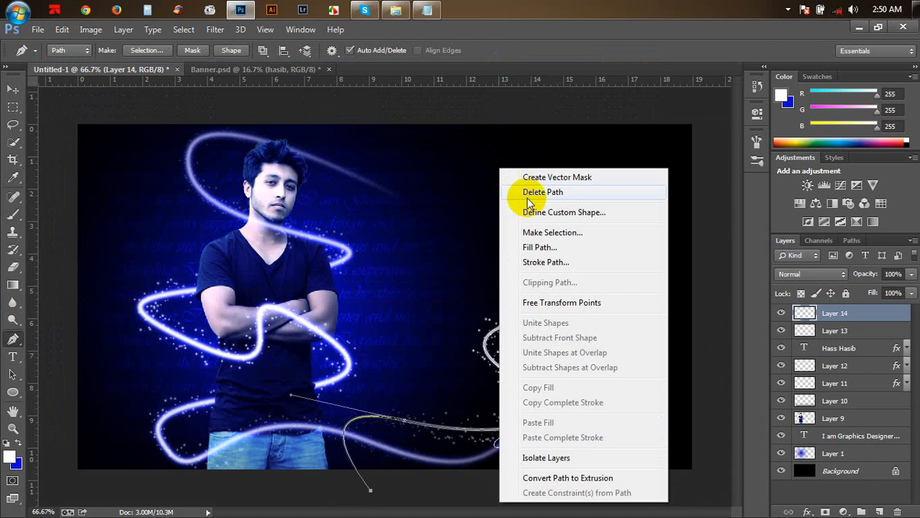
{"action": "left_click", "coordinate": [530, 193]}
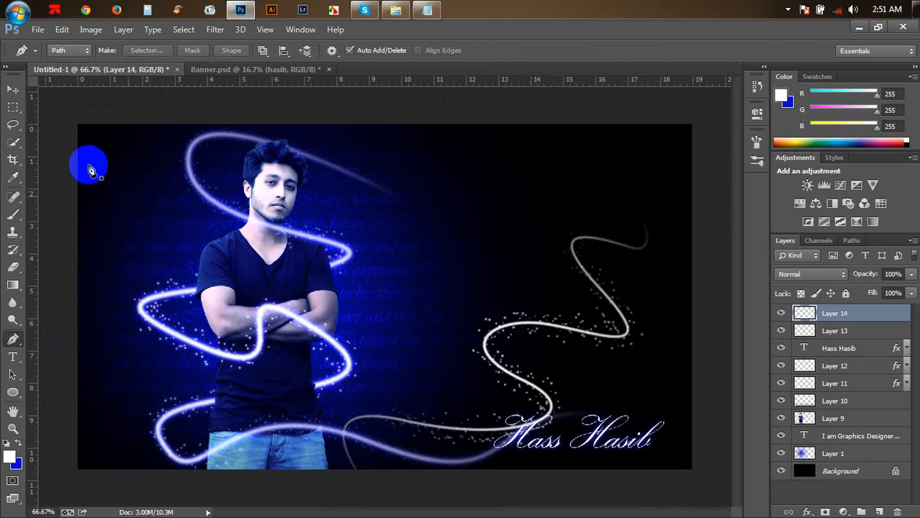
Move Layer 13 and Layer 14 together towards the canvas's lower-right corner and paste the glow layer style onto both.
{"action": "left_click", "coordinate": [13, 88]}
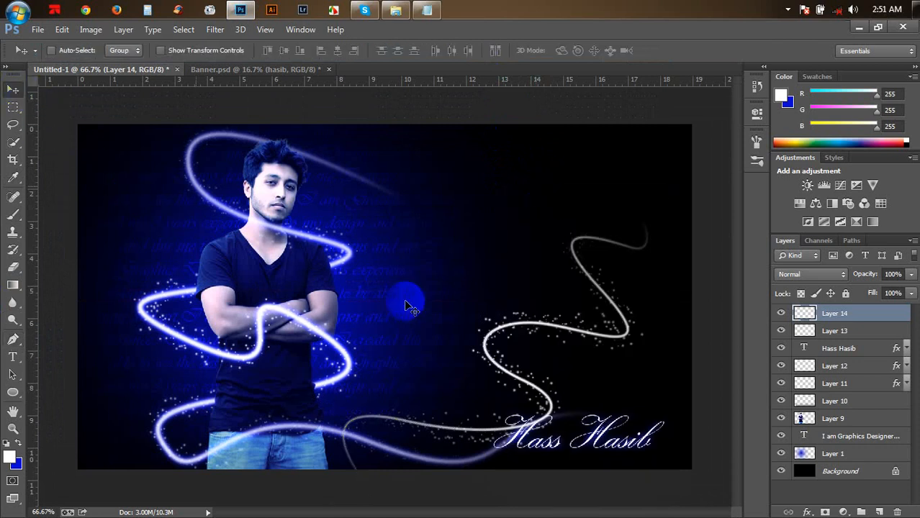
{"action": "left_click", "coordinate": [856, 330], "text": "shift"}
{"action": "left_click_drag", "start_coordinate": [589, 365], "coordinate": [630, 416]}
{"action": "right_click", "coordinate": [872, 329]}
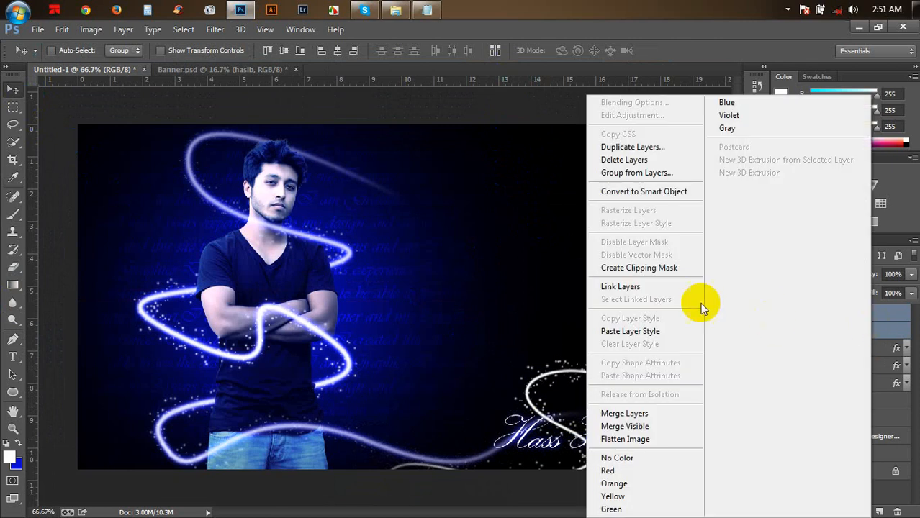
{"action": "left_click", "coordinate": [637, 332]}
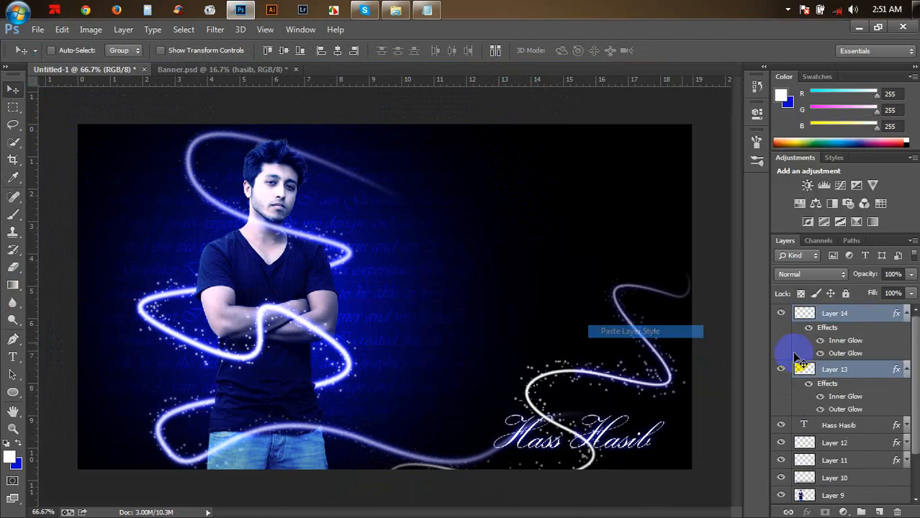
{"action": "left_click", "coordinate": [905, 317]}
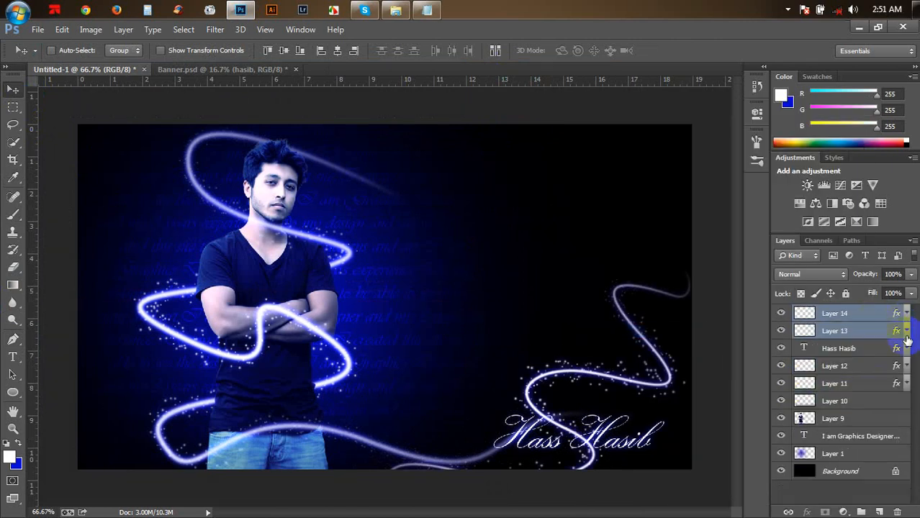
Place Layer 13 and Layer 14 below the name text layer and move the new light streak left over the man's lower body.
{"action": "left_click_drag", "start_coordinate": [833, 330], "coordinate": [835, 357]}
{"action": "mouse_move", "coordinate": [650, 459]}
{"action": "left_mouse_down"}
{"action": "mouse_move", "coordinate": [412, 451]}
{"action": "mouse_move", "coordinate": [429, 411]}
{"action": "mouse_move", "coordinate": [425, 392]}
{"action": "mouse_move", "coordinate": [356, 393]}
{"action": "mouse_move", "coordinate": [369, 481]}
{"action": "mouse_move", "coordinate": [369, 460]}
{"action": "mouse_move", "coordinate": [376, 477]}
{"action": "left_mouse_up"}
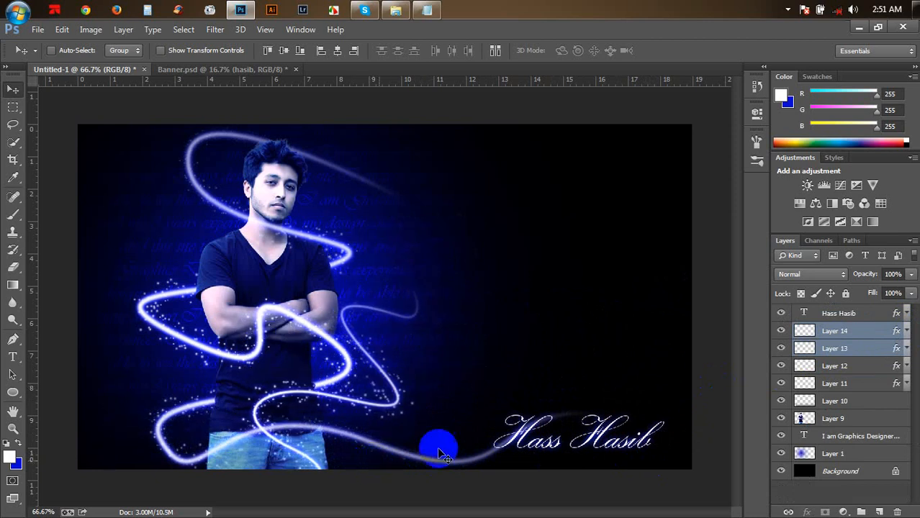
Free-transform the new light streak, shifting it slightly left and rotating it to about -2.87°.
{"action": "key", "text": "ctrl+t"}
{"action": "left_click_drag", "start_coordinate": [534, 487], "coordinate": [547, 513]}
{"action": "mouse_move", "coordinate": [338, 405]}
{"action": "left_mouse_down"}
{"action": "mouse_move", "coordinate": [365, 263]}
{"action": "mouse_move", "coordinate": [336, 248]}
{"action": "mouse_move", "coordinate": [312, 402]}
{"action": "mouse_move", "coordinate": [320, 408]}
{"action": "left_mouse_up"}
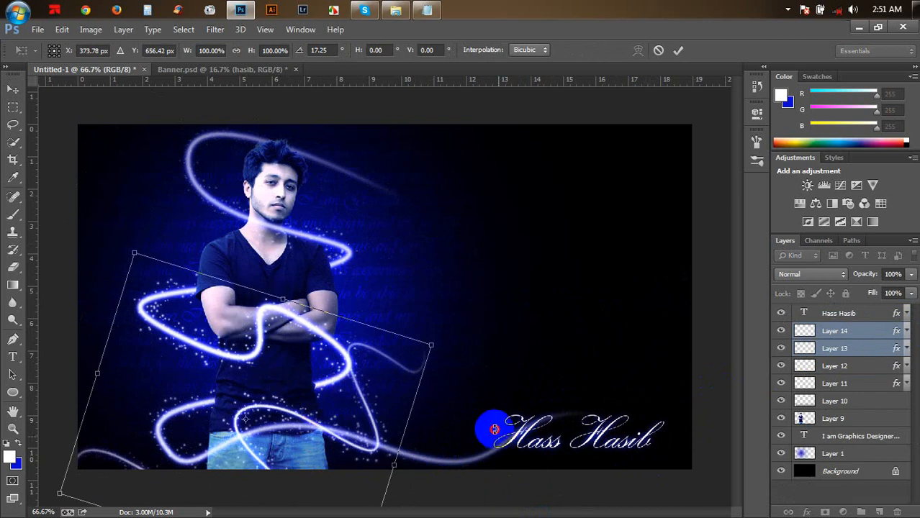
{"action": "left_click_drag", "start_coordinate": [447, 404], "coordinate": [439, 342]}
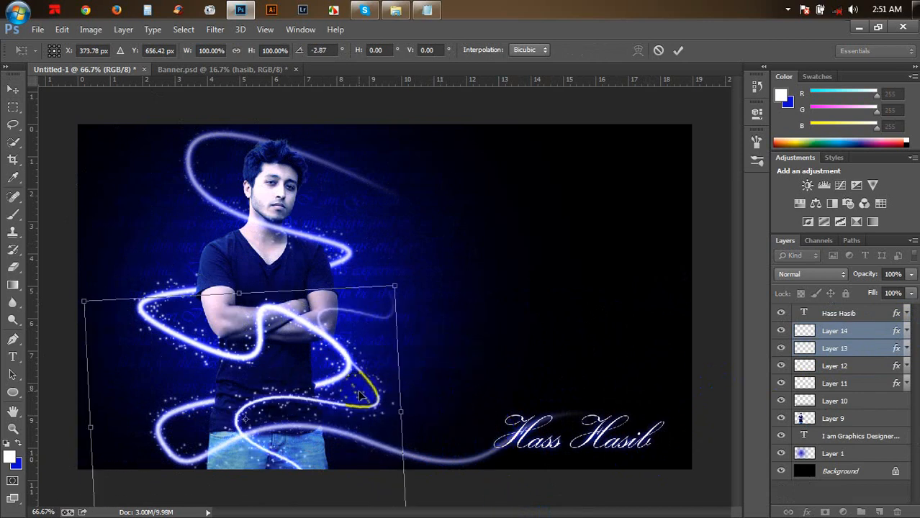
Try flipping the new light streak vertically, and restore its orientation.
{"action": "right_click", "coordinate": [361, 395]}
{"action": "left_click", "coordinate": [383, 382]}
{"action": "mouse_move", "coordinate": [328, 428]}
{"action": "left_mouse_down"}
{"action": "mouse_move", "coordinate": [382, 427]}
{"action": "mouse_move", "coordinate": [372, 424]}
{"action": "left_mouse_up"}
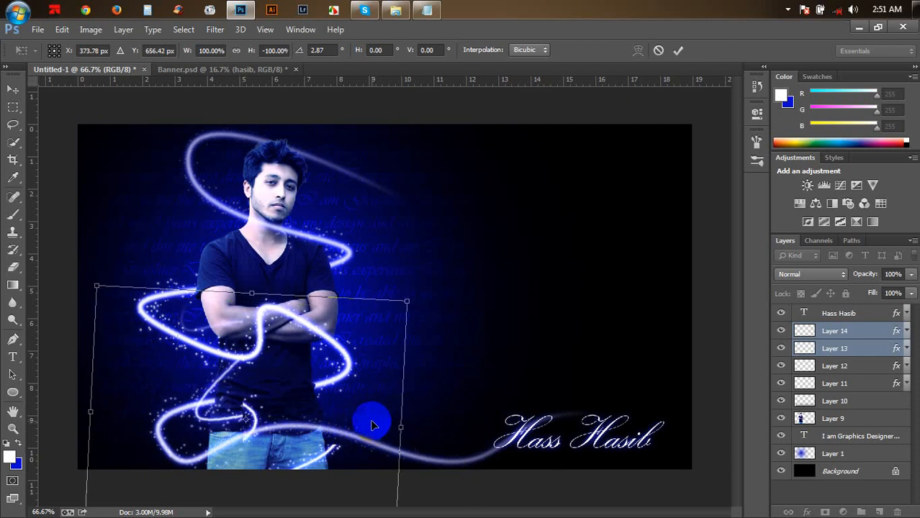
{"action": "right_click", "coordinate": [335, 391]}
{"action": "left_click", "coordinate": [360, 380]}
Rotate the new light streak to about 10.13°, apply the transform, and move it between the man and the name text.
{"action": "left_click_drag", "start_coordinate": [359, 380], "coordinate": [358, 392]}
{"action": "mouse_move", "coordinate": [447, 426]}
{"action": "left_mouse_down"}
{"action": "mouse_move", "coordinate": [459, 440]}
{"action": "mouse_move", "coordinate": [454, 425]}
{"action": "left_mouse_up"}
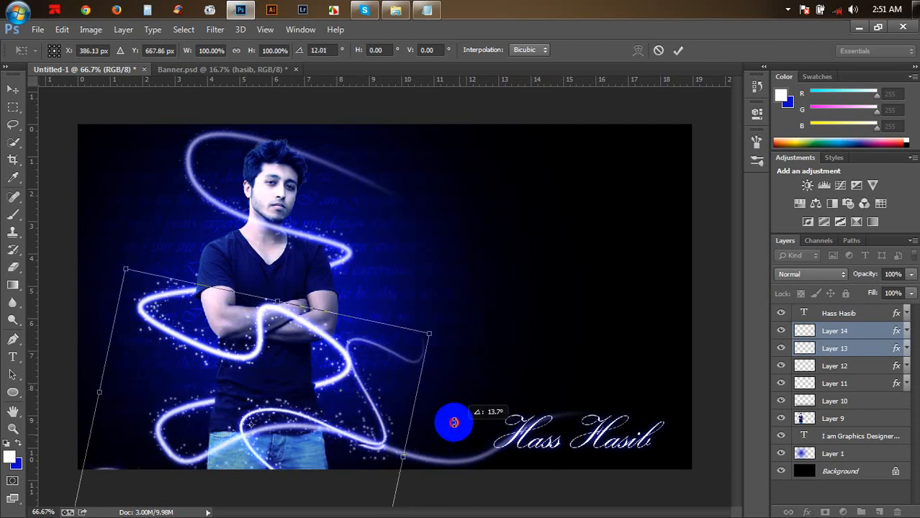
{"action": "left_click_drag", "start_coordinate": [324, 427], "coordinate": [337, 438]}
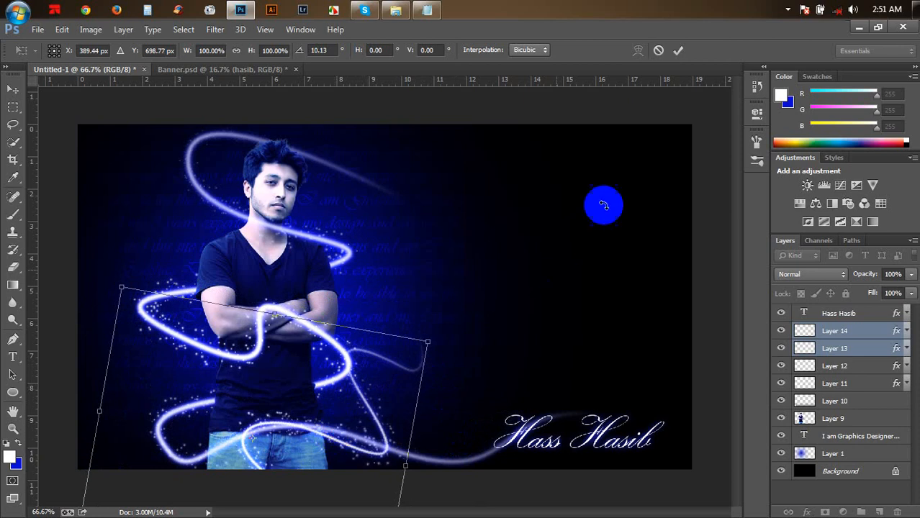
{"action": "left_click", "coordinate": [678, 49]}
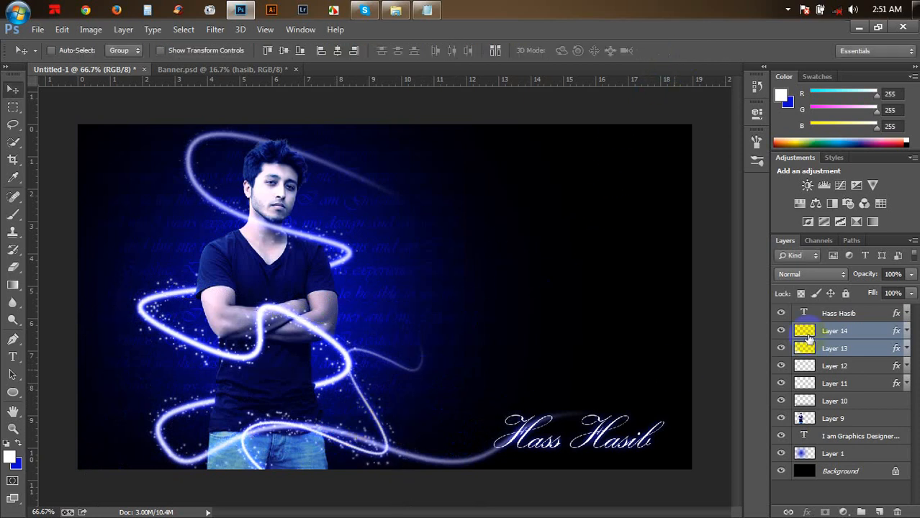
{"action": "mouse_move", "coordinate": [458, 419]}
{"action": "left_mouse_down"}
{"action": "mouse_move", "coordinate": [481, 384]}
{"action": "mouse_move", "coordinate": [544, 380]}
{"action": "mouse_move", "coordinate": [553, 363]}
{"action": "mouse_move", "coordinate": [529, 360]}
{"action": "mouse_move", "coordinate": [571, 360]}
{"action": "left_mouse_up"}
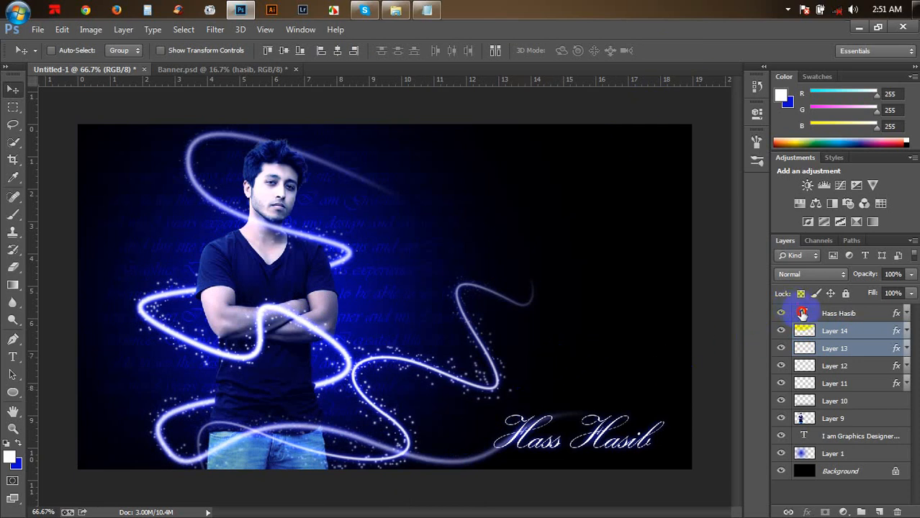
Select the name text layer and examine the name and the light streaks at 100% zoom.
{"action": "left_click", "coordinate": [802, 314]}
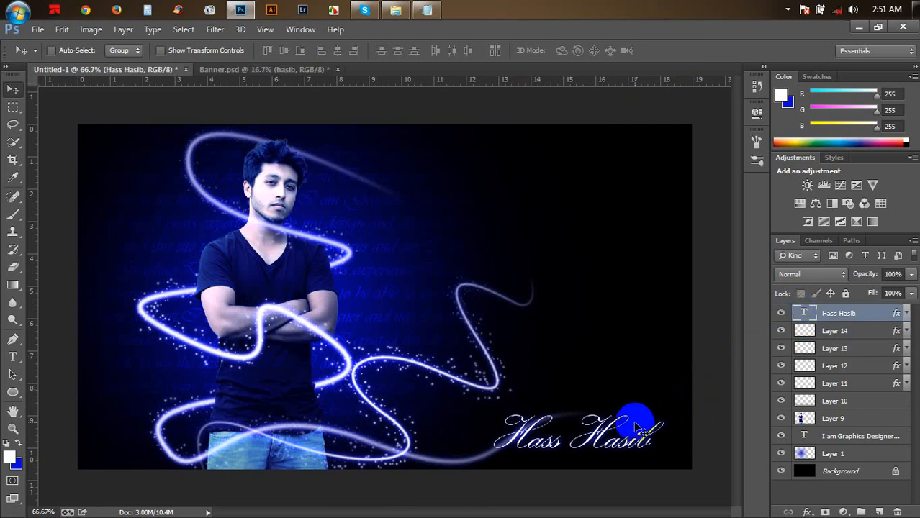
{"action": "key", "text": "ctrl+plus"}
{"action": "scroll", "coordinate": [498, 232], "scroll_direction": "down", "scroll_amount": 5}
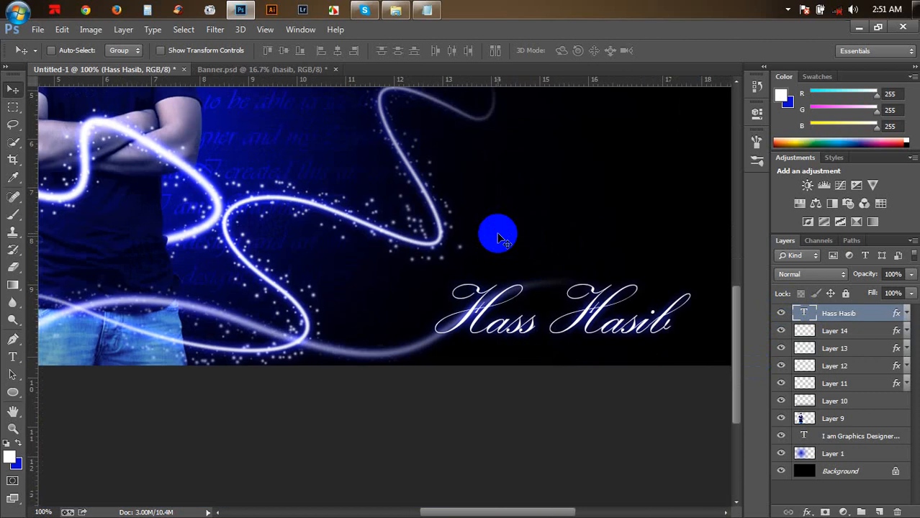
Add a new layer above the name text and apply the merged image to it with Multiply blending at 100% opacity.
{"action": "scroll", "coordinate": [436, 223], "scroll_direction": "up", "scroll_amount": 3}
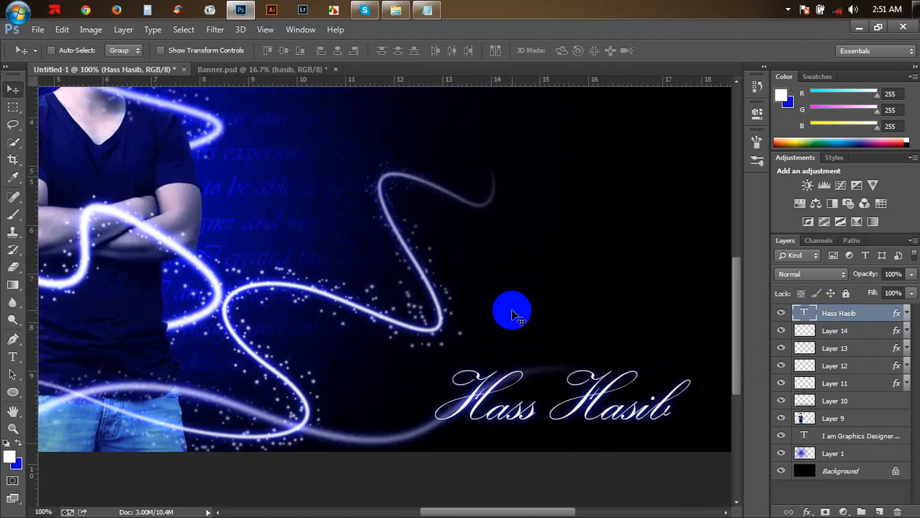
{"action": "key", "text": "ctrl+minus"}
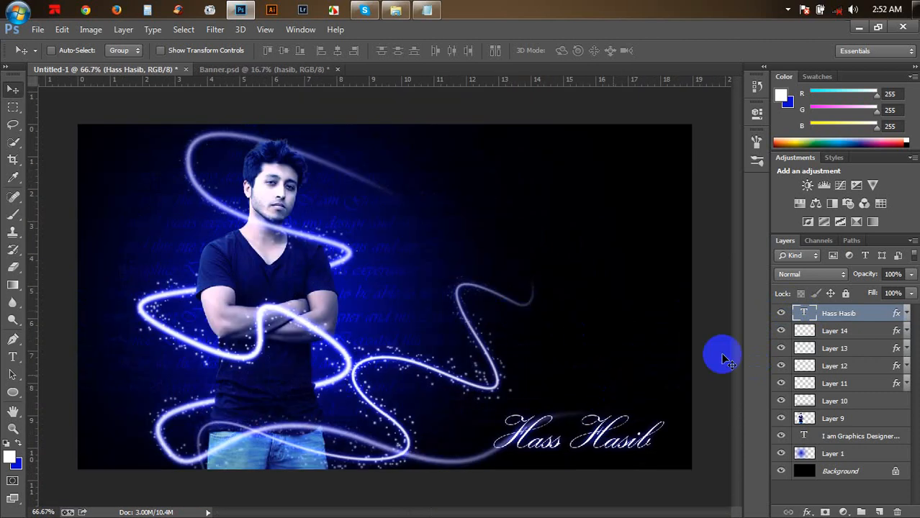
{"action": "left_click", "coordinate": [839, 318]}
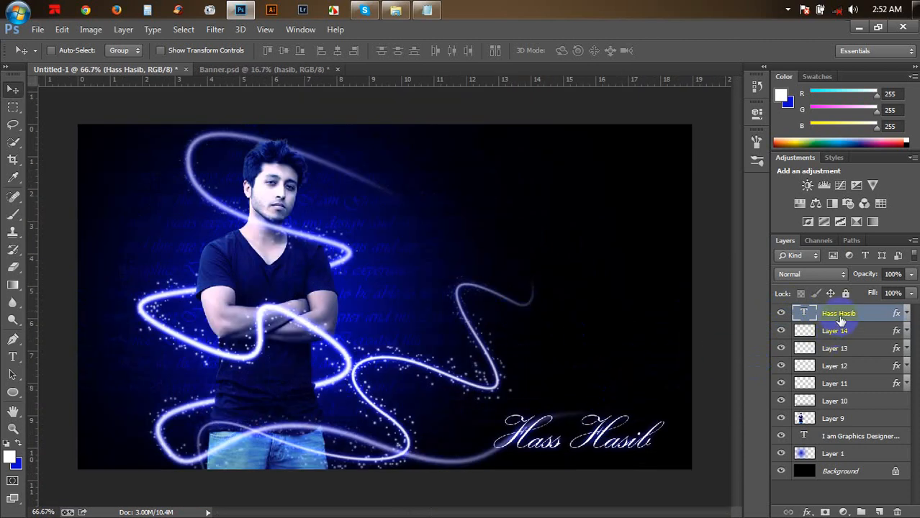
{"action": "left_click", "coordinate": [880, 511]}
{"action": "left_click", "coordinate": [91, 30]}
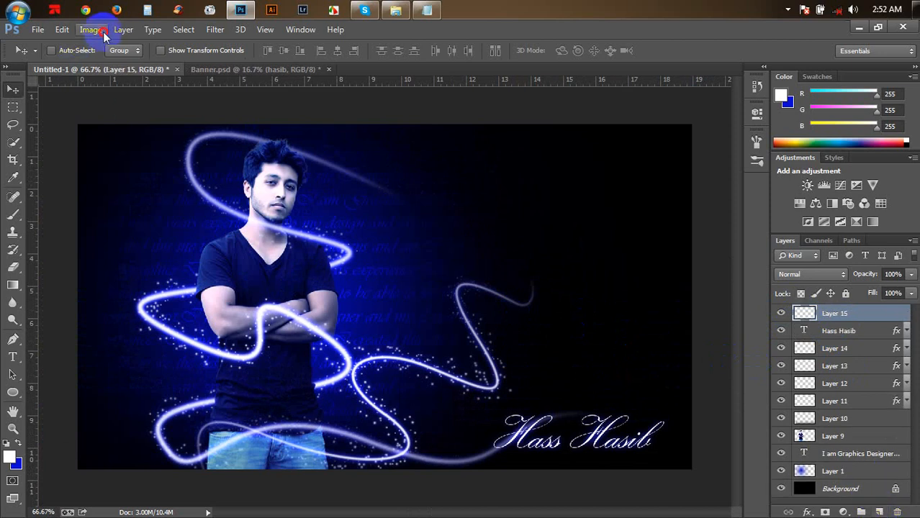
{"action": "left_click", "coordinate": [133, 222]}
{"action": "left_click", "coordinate": [564, 140]}
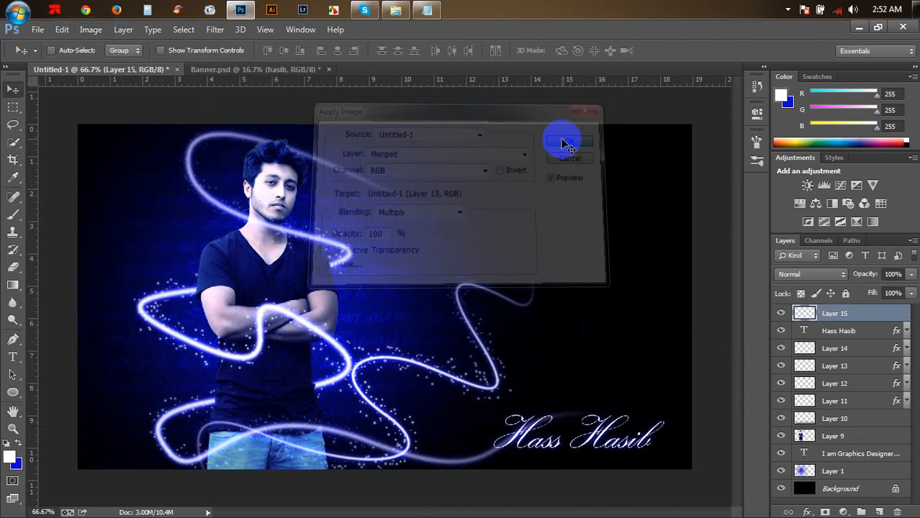
Adjust the merged layer's Levels with input black at 16, midtone at about 0.81 and white at 242.
{"action": "left_click", "coordinate": [91, 29]}
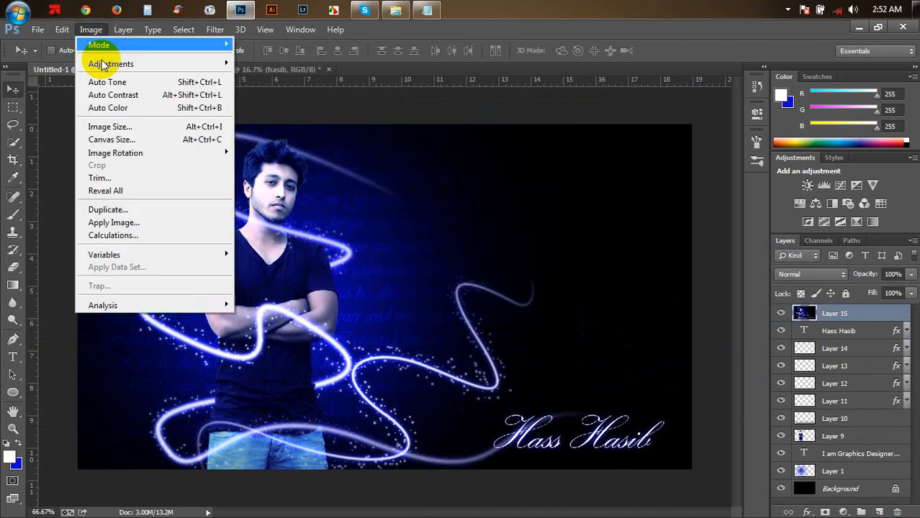
{"action": "left_click", "coordinate": [193, 65]}
{"action": "left_click", "coordinate": [253, 76]}
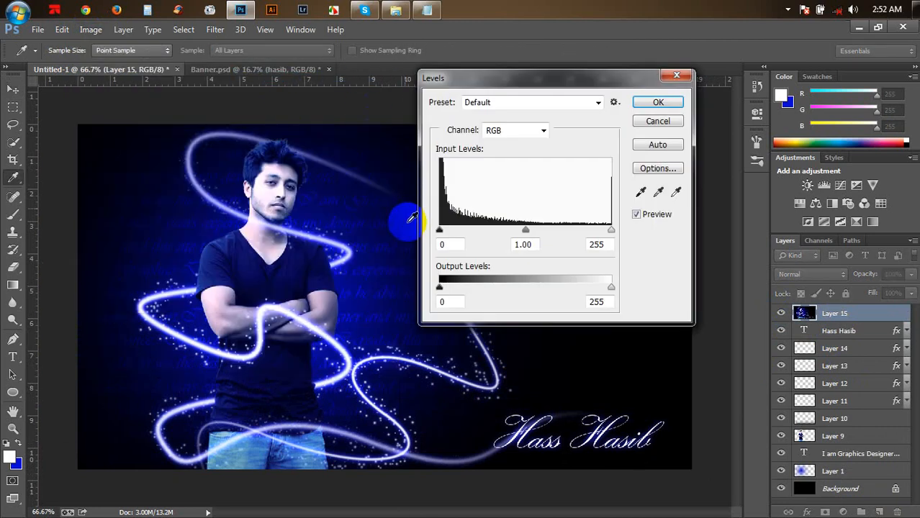
{"action": "left_click_drag", "start_coordinate": [444, 234], "coordinate": [450, 234]}
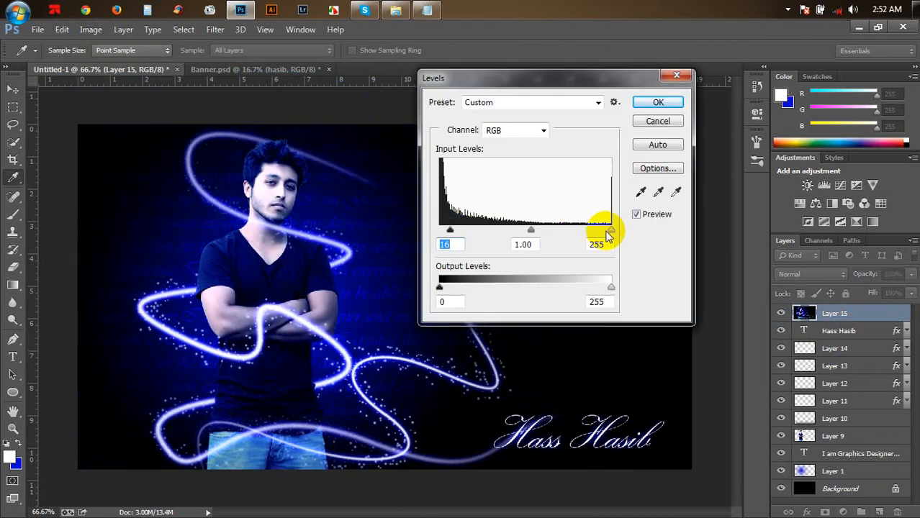
{"action": "left_click_drag", "start_coordinate": [602, 235], "coordinate": [603, 235]}
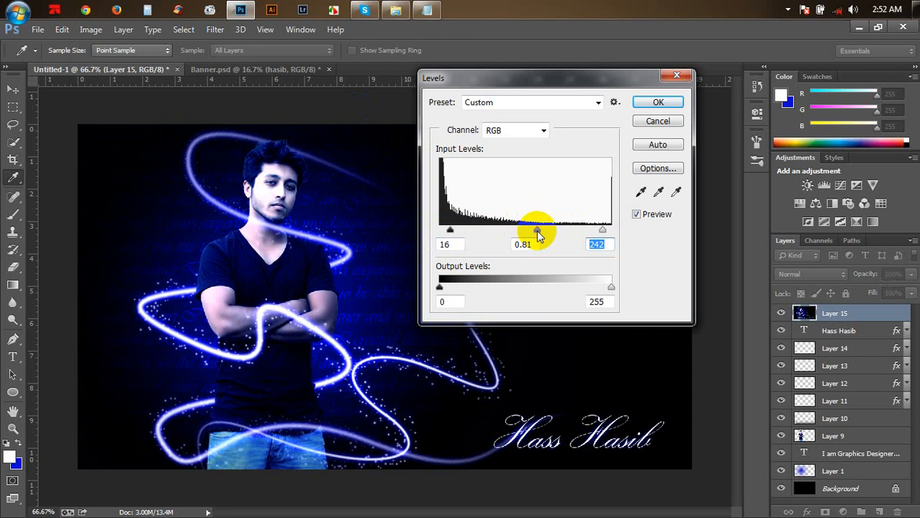
{"action": "left_click_drag", "start_coordinate": [539, 236], "coordinate": [538, 236]}
{"action": "left_click", "coordinate": [658, 102]}
{"action": "key", "text": "v"}
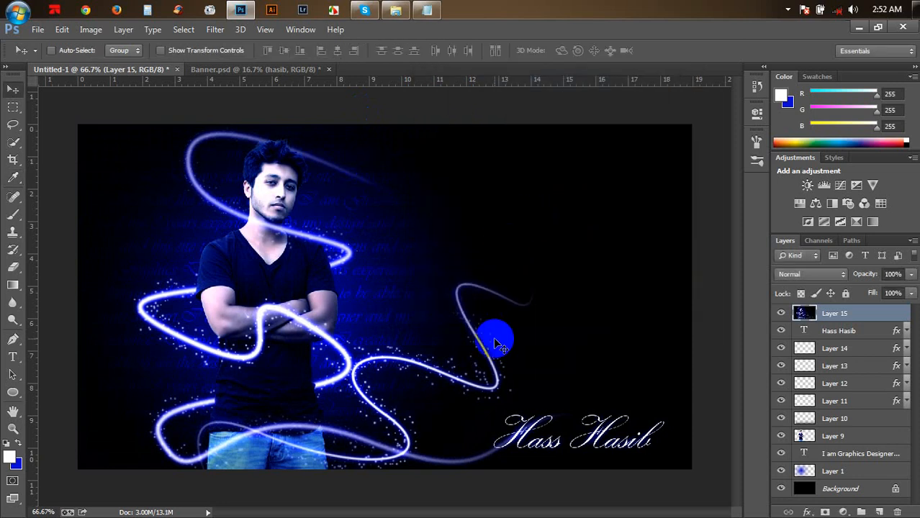
{"action": "left_click", "coordinate": [850, 462]}
{"action": "left_click_drag", "start_coordinate": [427, 266], "coordinate": [702, 325]}
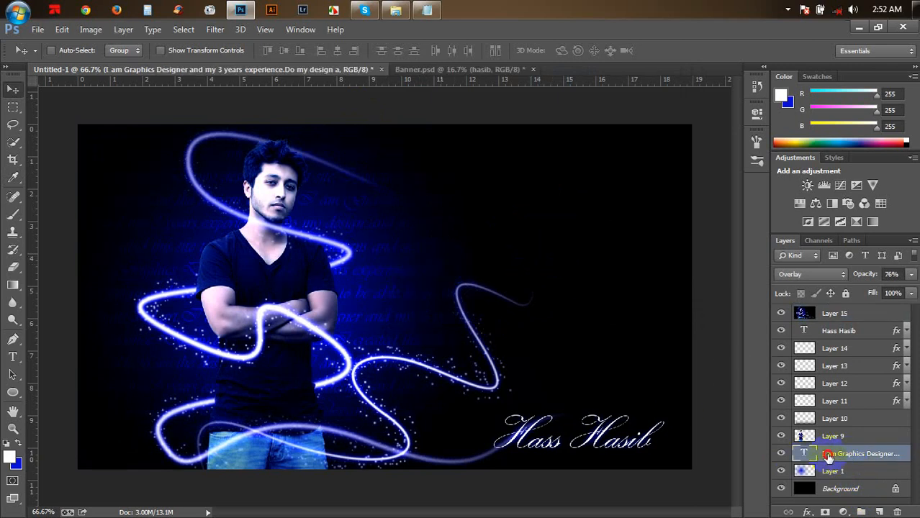
{"action": "right_click", "coordinate": [831, 463]}
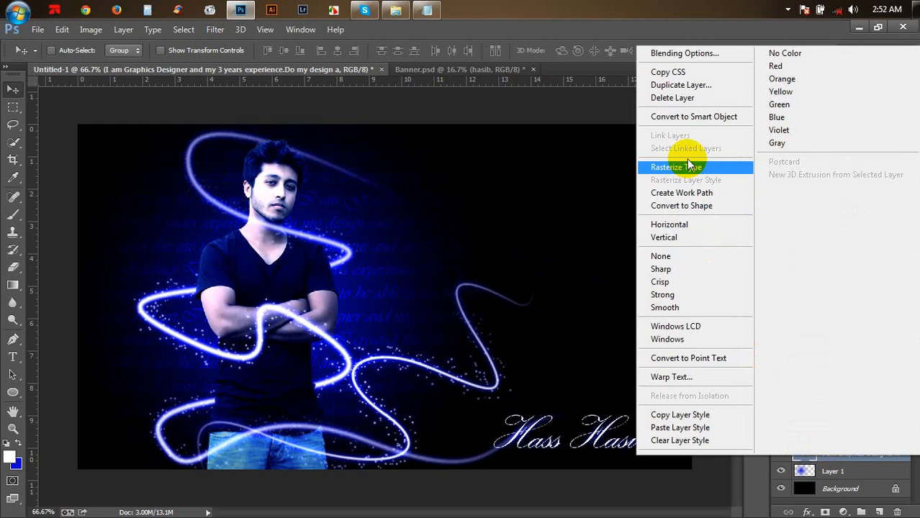
{"action": "left_click", "coordinate": [588, 225]}
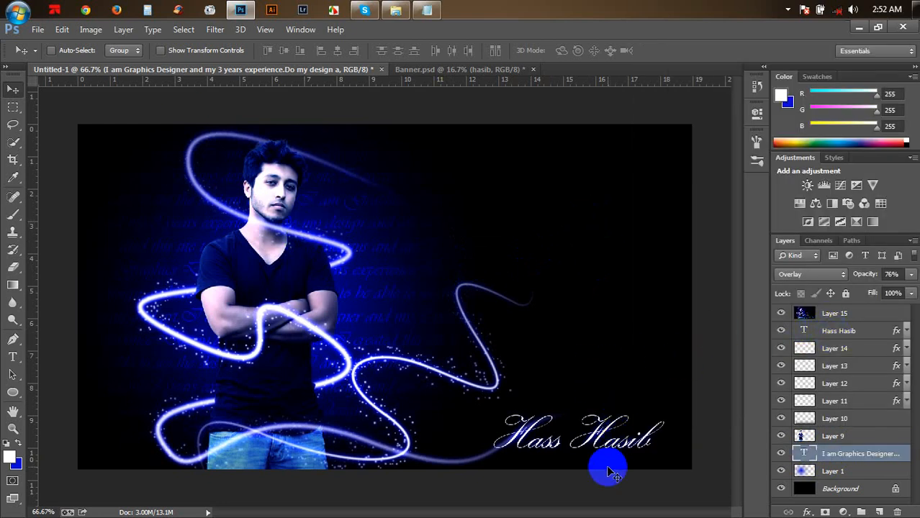
Add a credit line reading "Edit By" plus the man's name above the large name, and place its layer on top of the stack.
{"action": "key", "text": "ctrl+plus"}
{"action": "left_click_drag", "start_coordinate": [595, 438], "coordinate": [505, 275]}
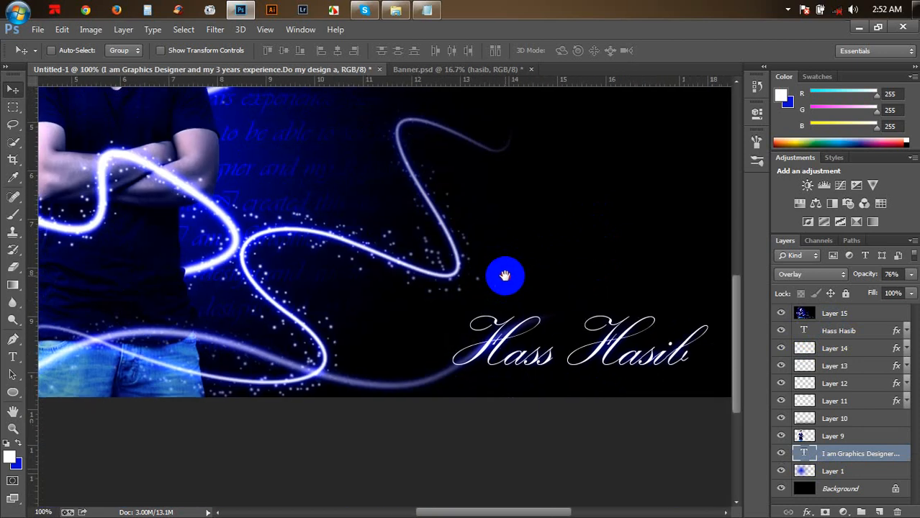
{"action": "left_click", "coordinate": [12, 358]}
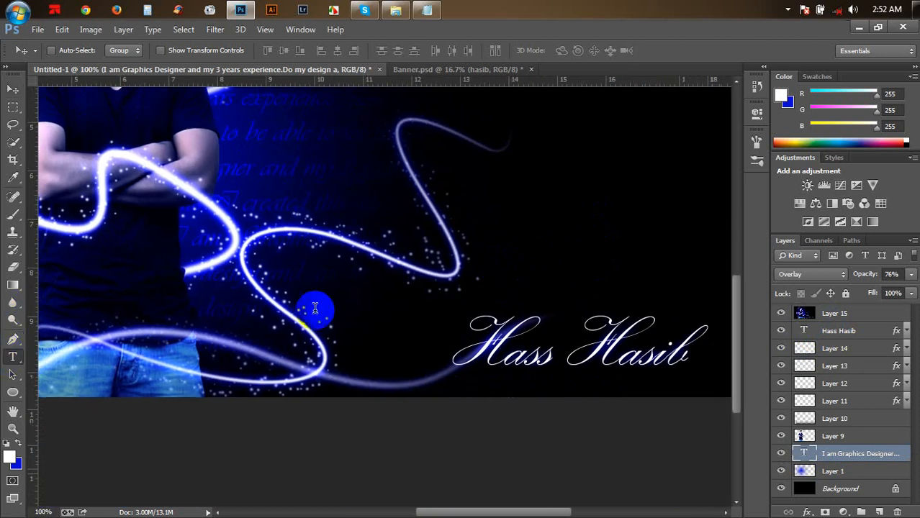
{"action": "left_click", "coordinate": [487, 282]}
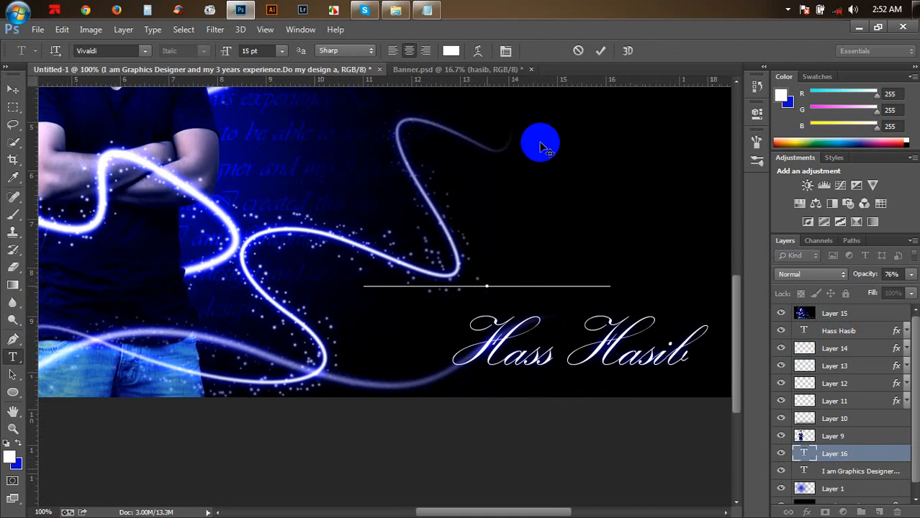
{"action": "left_click_drag", "start_coordinate": [819, 464], "coordinate": [812, 308]}
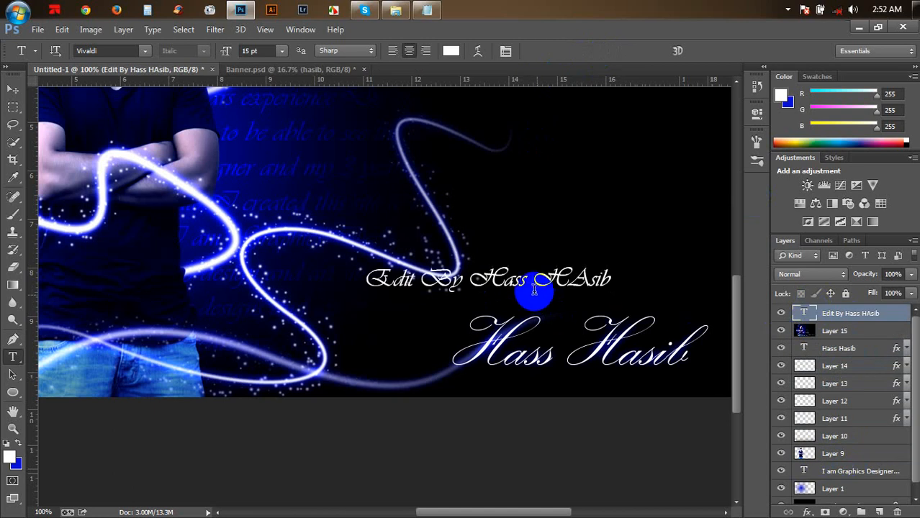
Set the credit line's font to Vladimir Script and move the line just above the end of the large name.
{"action": "key", "text": "ctrl+a"}
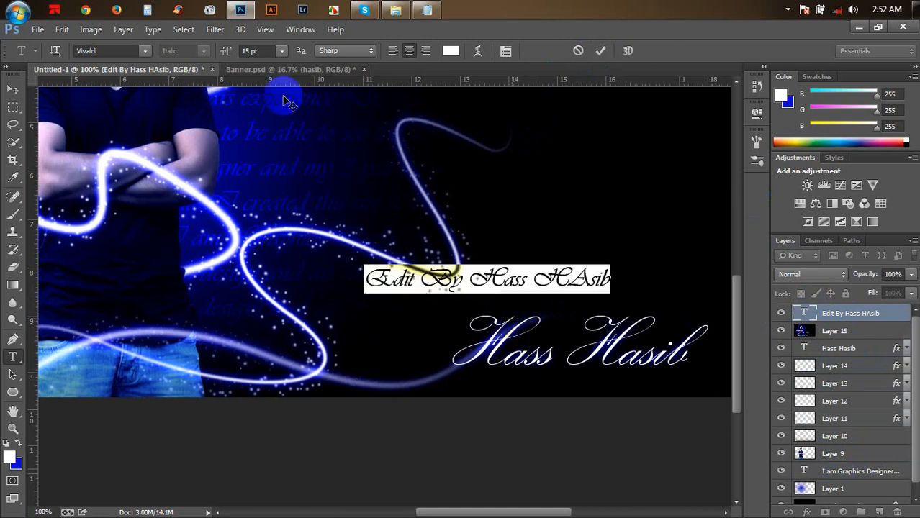
{"action": "left_click", "coordinate": [145, 51]}
{"action": "left_click", "coordinate": [170, 73]}
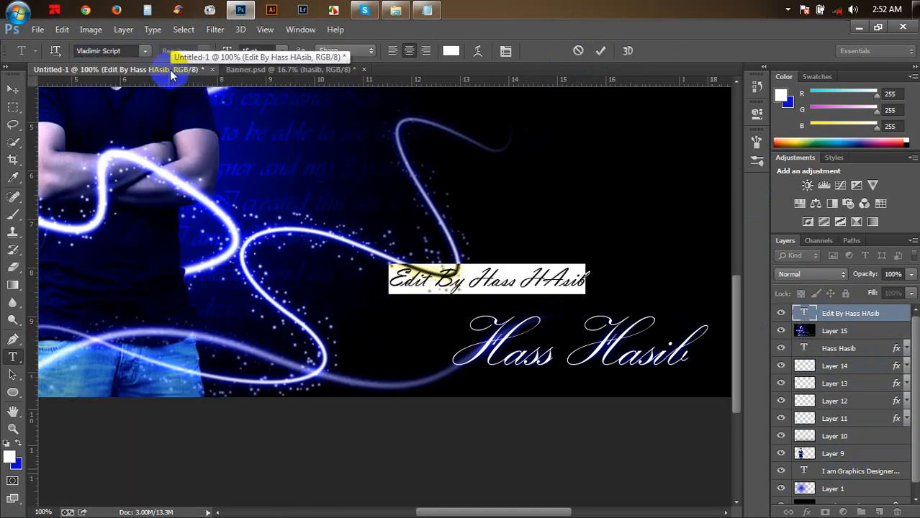
{"action": "left_click_drag", "start_coordinate": [503, 196], "coordinate": [616, 203]}
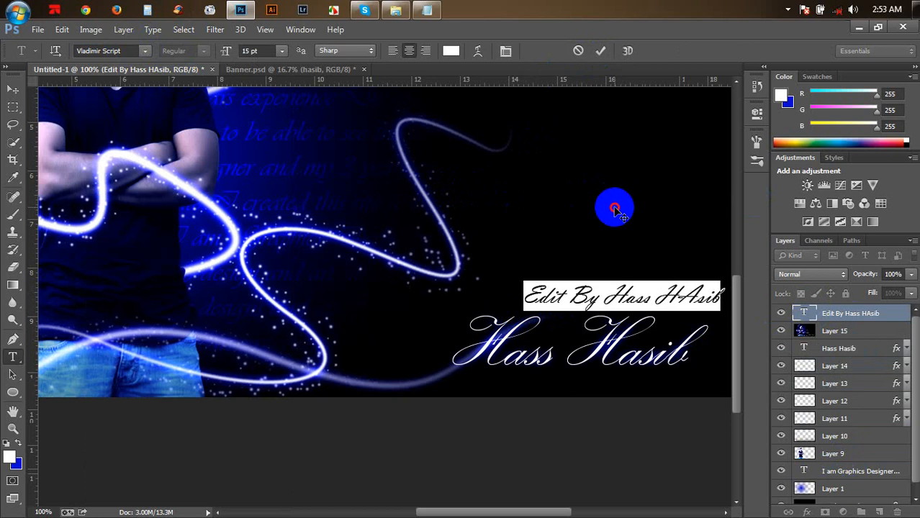
Replace the wrongly capitalized "A" in the credit line's surname with a lowercase "a" and commit the text.
{"action": "left_click", "coordinate": [690, 301]}
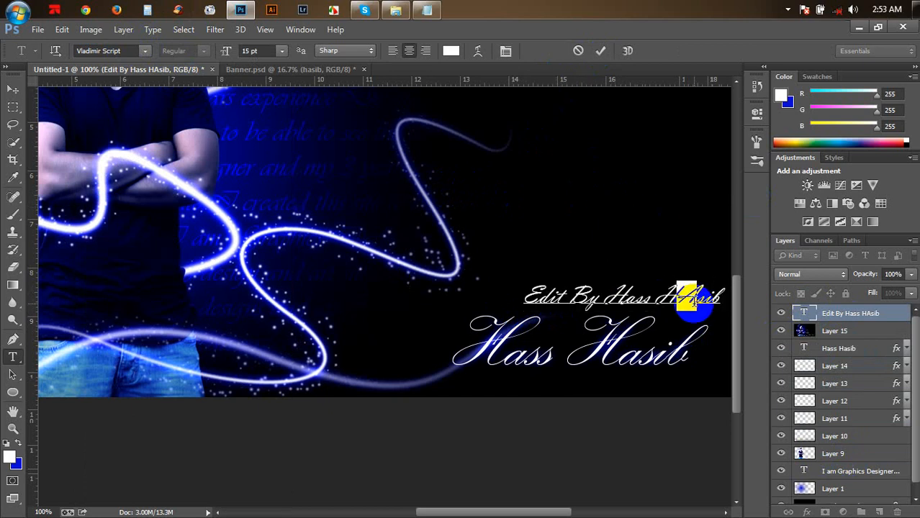
{"action": "key", "text": "BackSpace"}
{"action": "type", "text": "a"}
{"action": "left_click", "coordinate": [601, 52]}
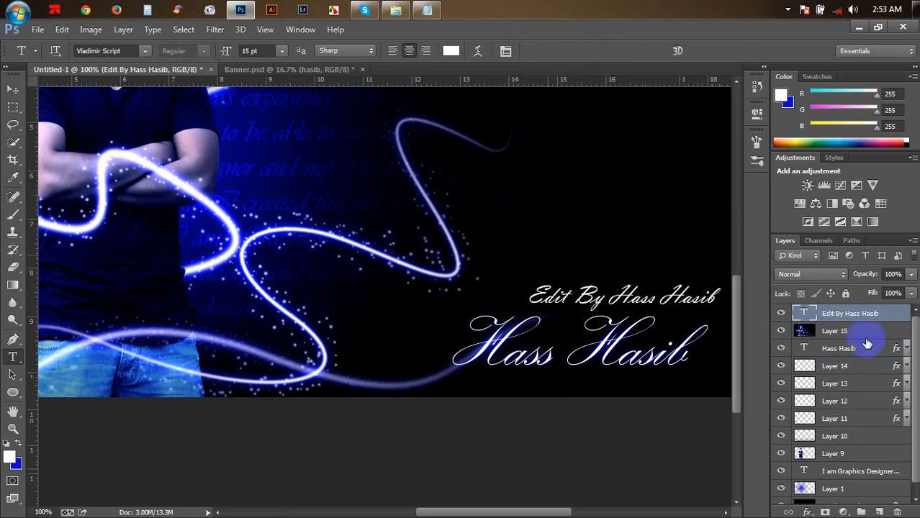
Apply the name layer's Inner Glow and Outer Glow to the credit line and shift it about 0.15 cm left and 0.10 cm down.
{"action": "left_click_drag", "start_coordinate": [896, 348], "coordinate": [885, 314]}
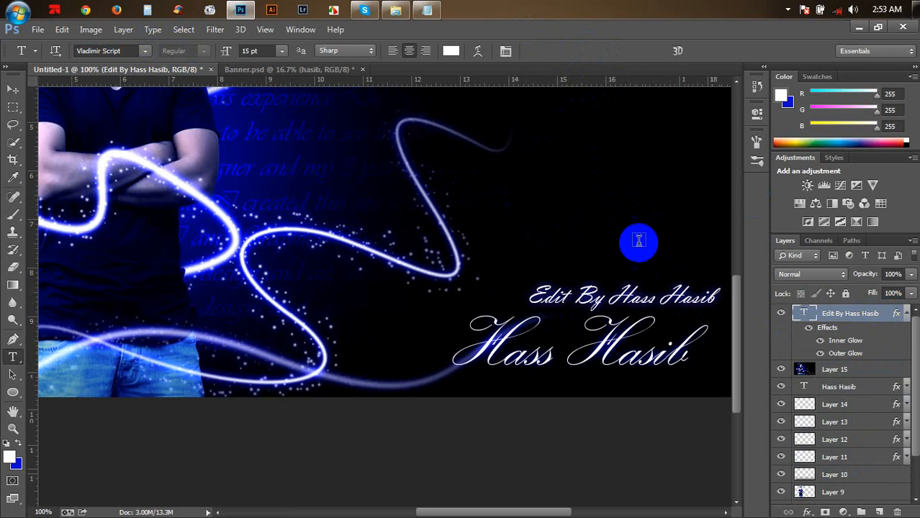
{"action": "left_click", "coordinate": [12, 90]}
{"action": "left_click_drag", "start_coordinate": [382, 240], "coordinate": [487, 267]}
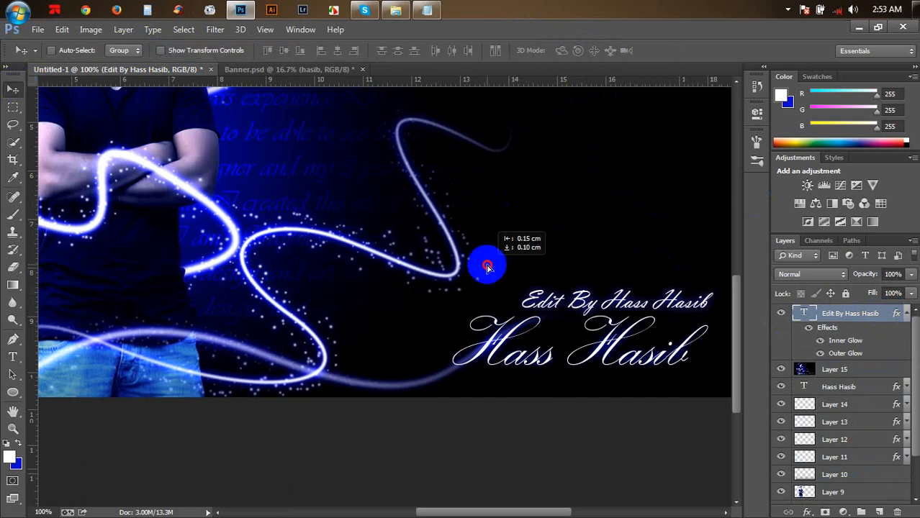
Close the Banner.psd document, keeping the portrait design open.
{"action": "key", "text": "ctrl+minus"}
{"action": "key", "text": "ctrl+minus"}
{"action": "key", "text": "ctrl+plus"}
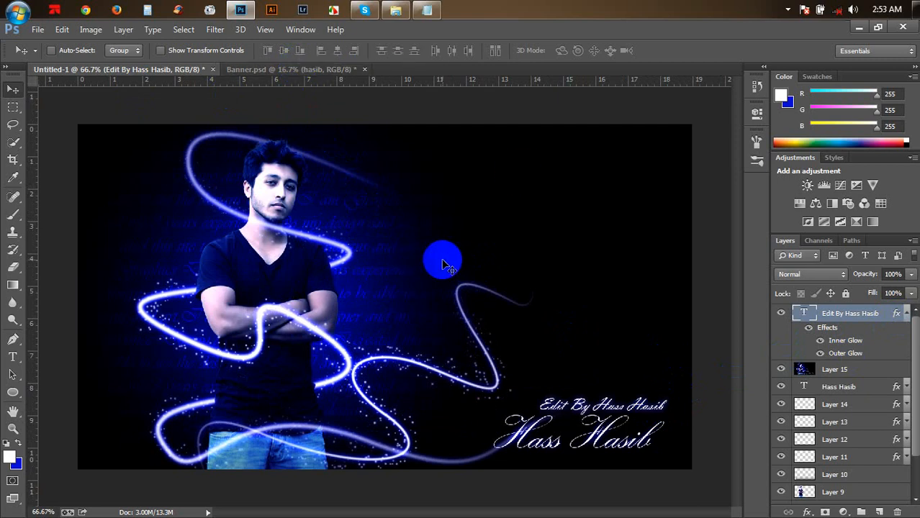
{"action": "left_click", "coordinate": [366, 72]}
{"action": "left_click", "coordinate": [459, 222]}
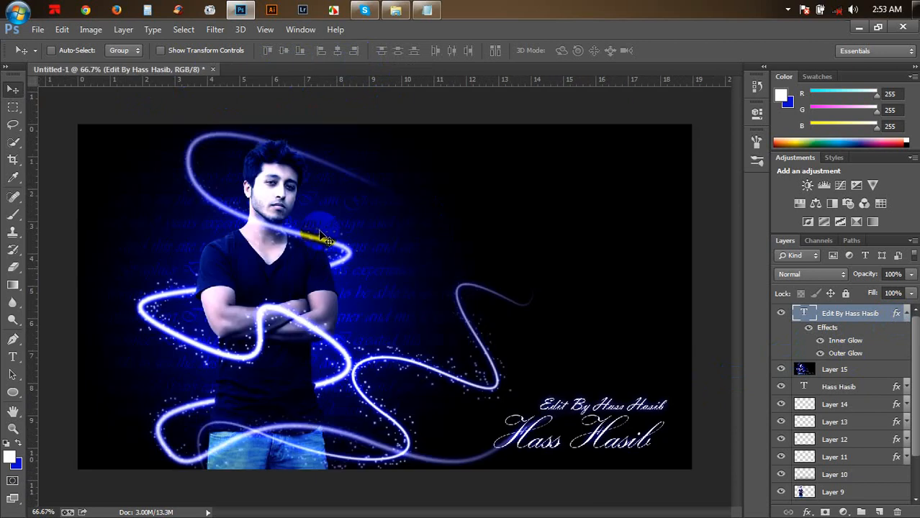